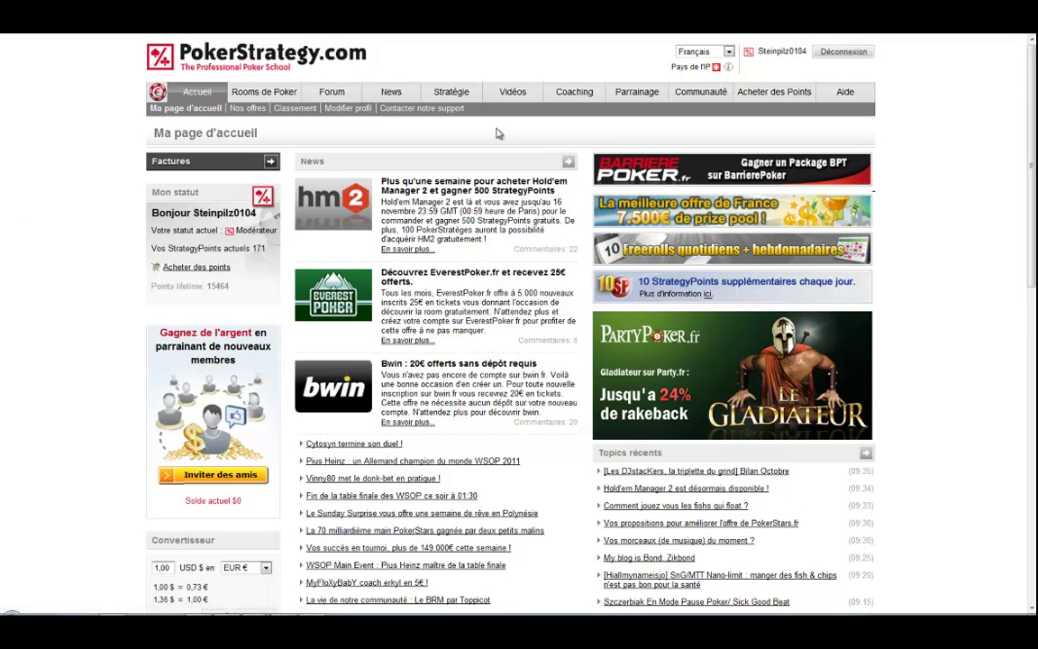
Open the "Acheter Hold'em Manager 2 ou Omaha Manager 2" page from the strategy section's poker tools
left_click(451, 92)
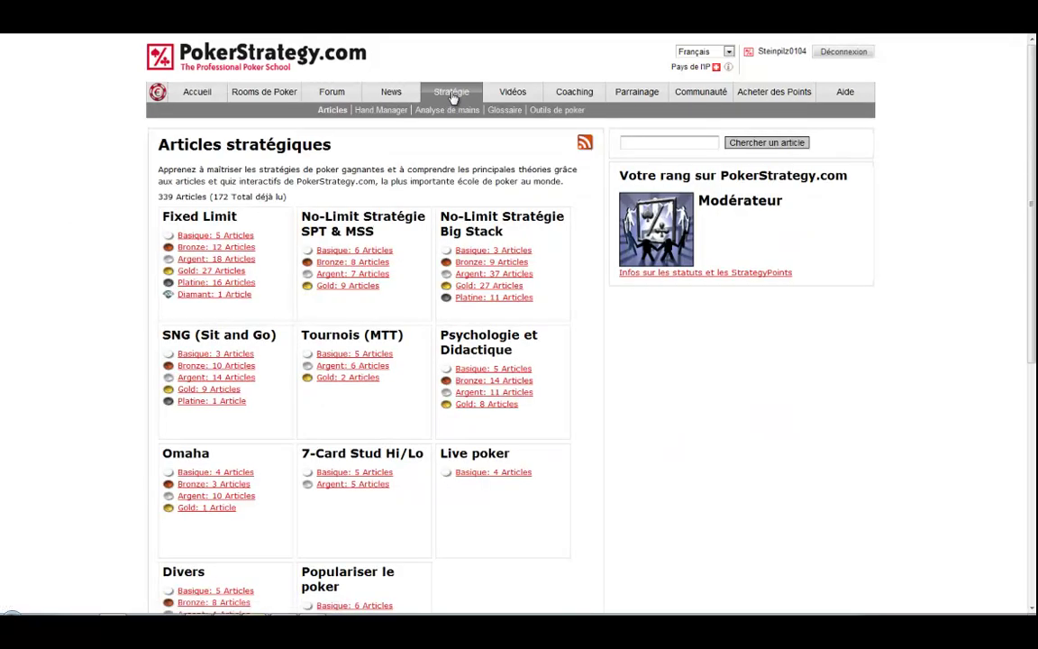
left_click(556, 112)
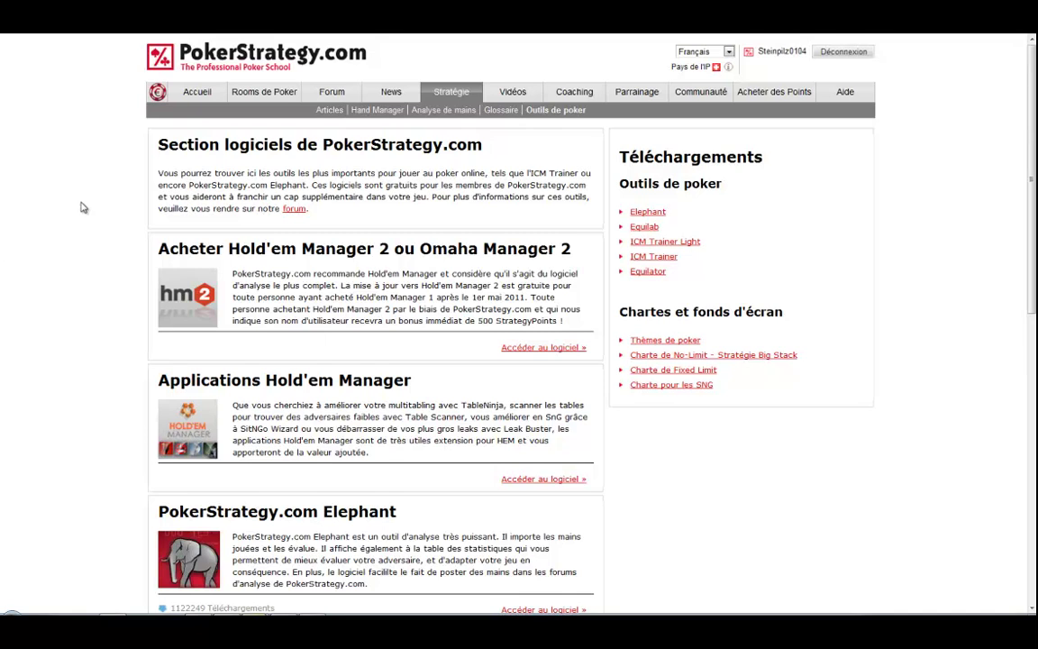
scroll(51, 350, "down", 3)
scroll(52, 350, "up", 3)
left_click(534, 351)
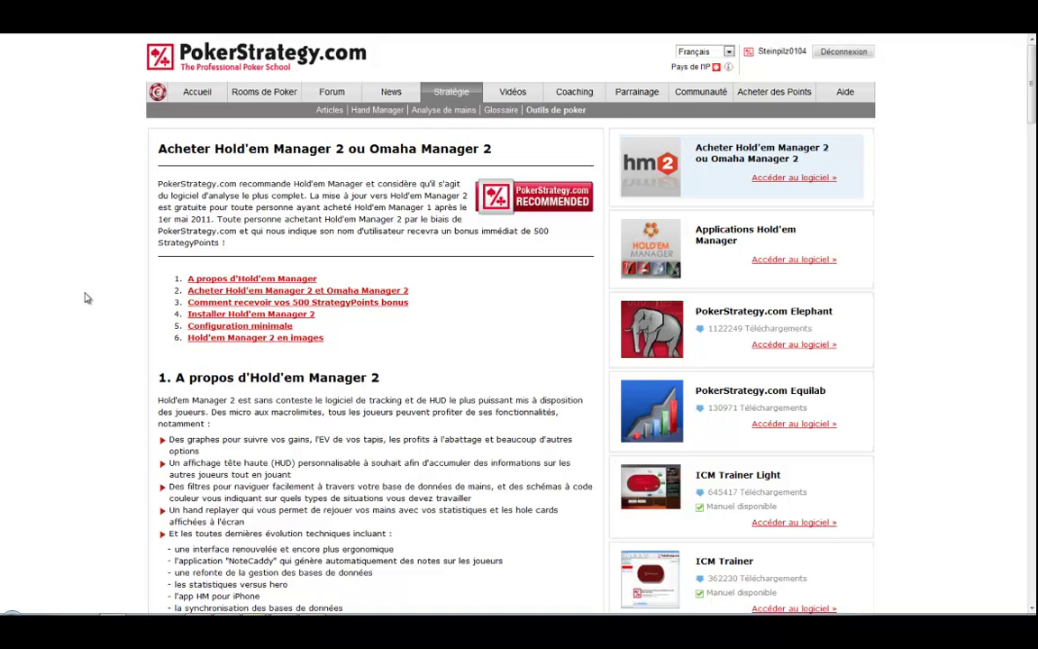
Follow the Hold'em Manager 2 purchase link to its product page and view the versions offered for sale
scroll(86, 297, "down", 5)
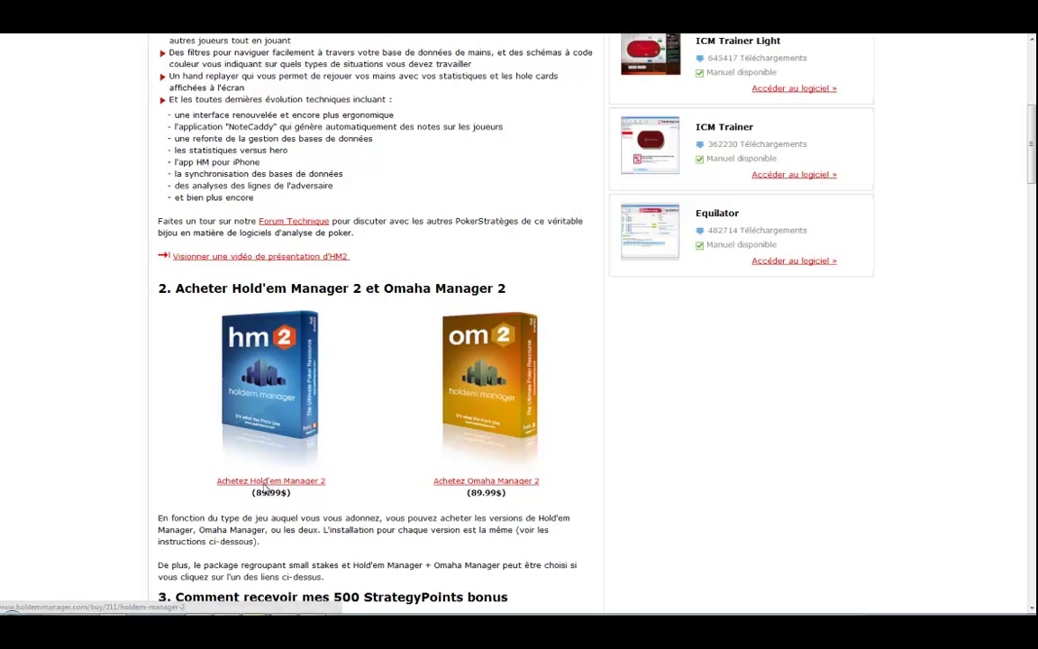
left_click(259, 390)
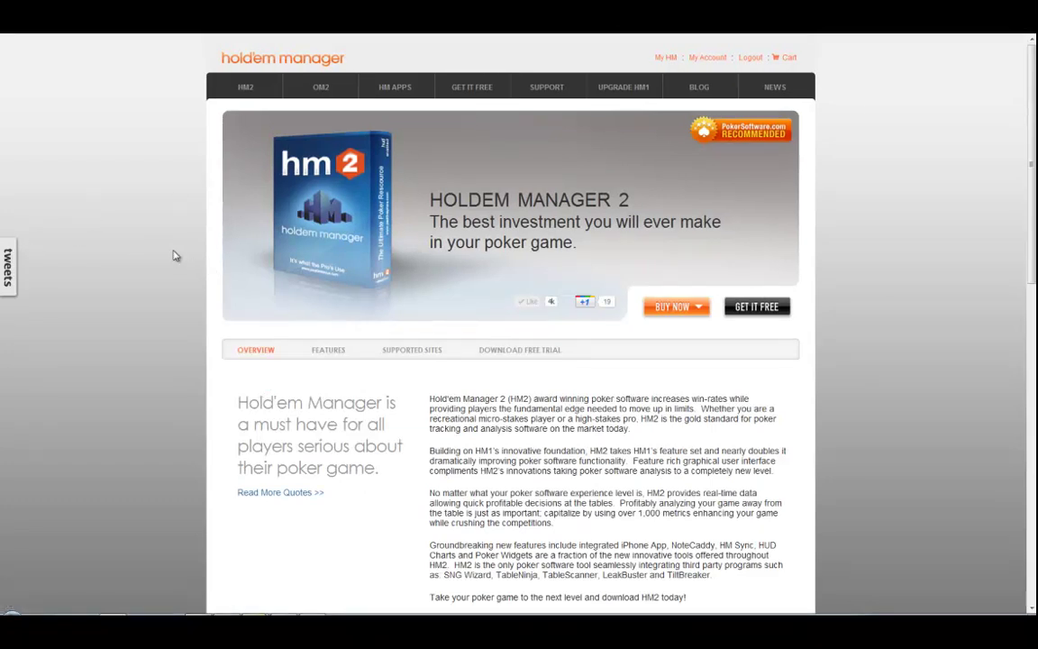
scroll(176, 256, "down", 3)
scroll(176, 256, "up", 3)
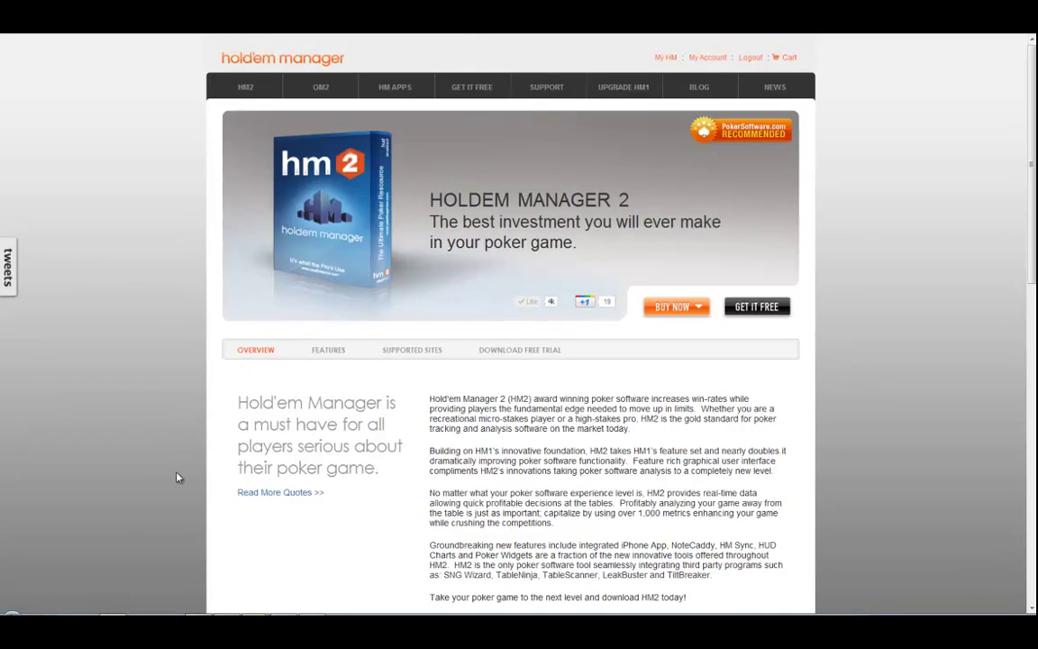
left_click(674, 309)
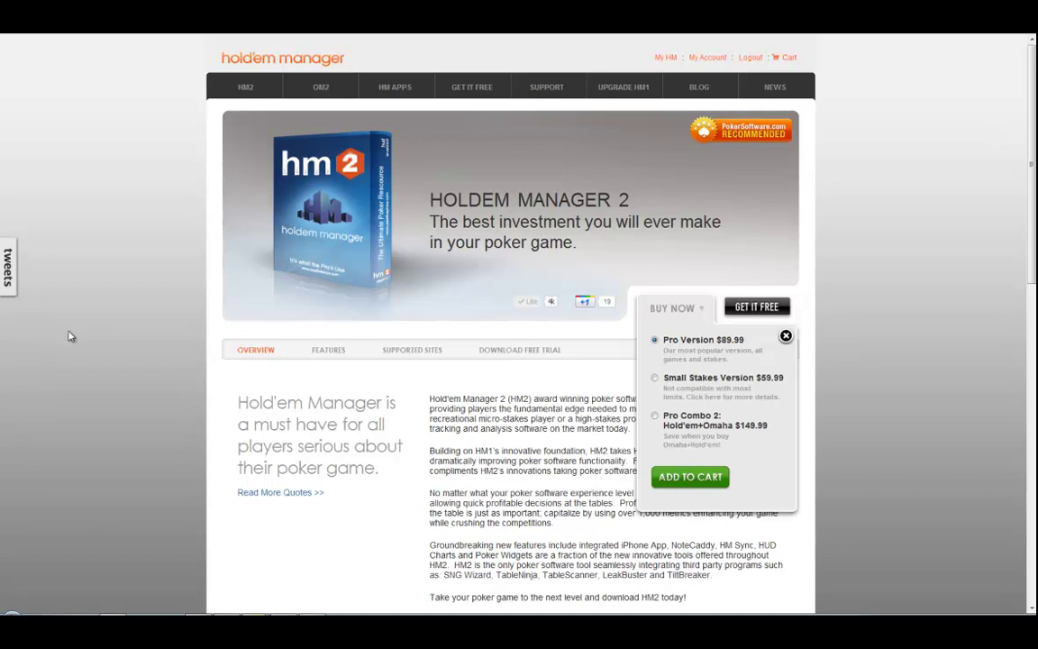
left_click(785, 336)
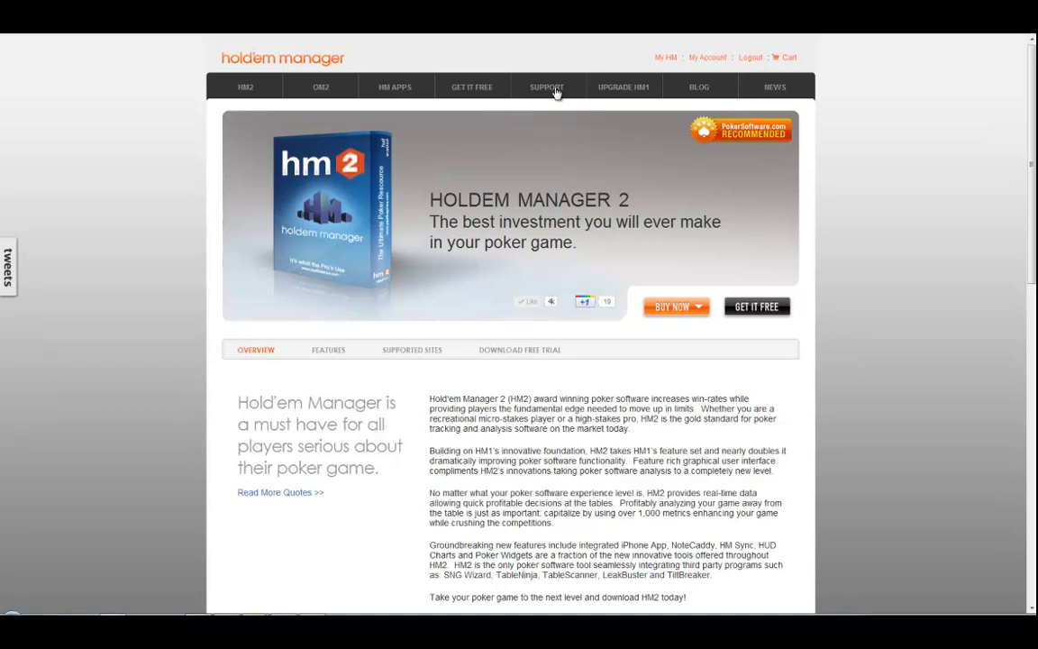
Open the downloads page of the Hold'em Manager site's support section
mouse_move(556, 93)
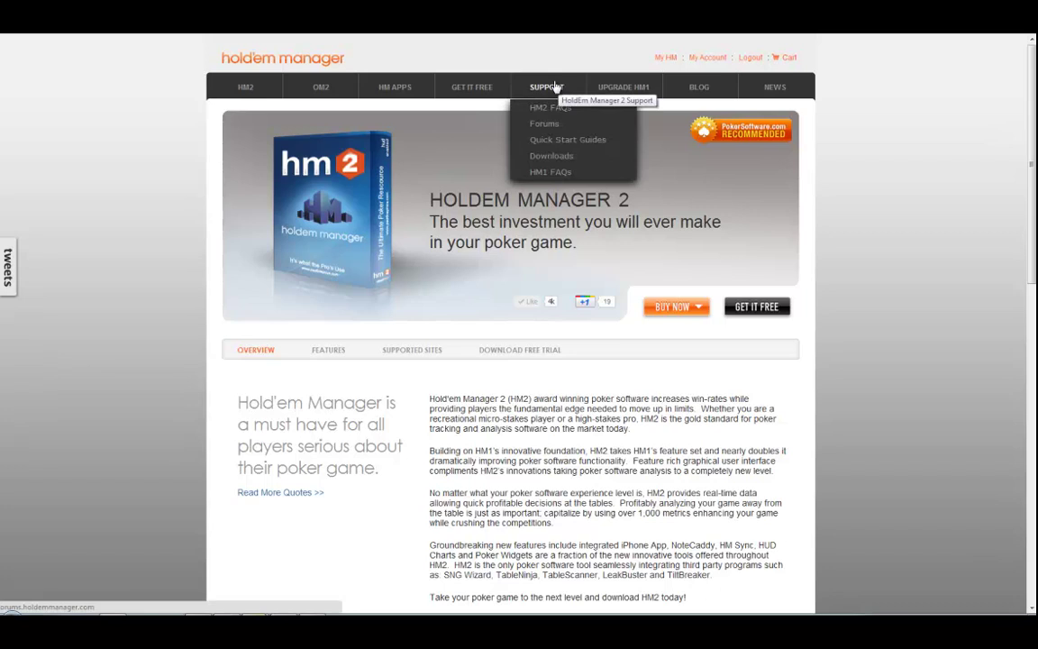
left_click(568, 157)
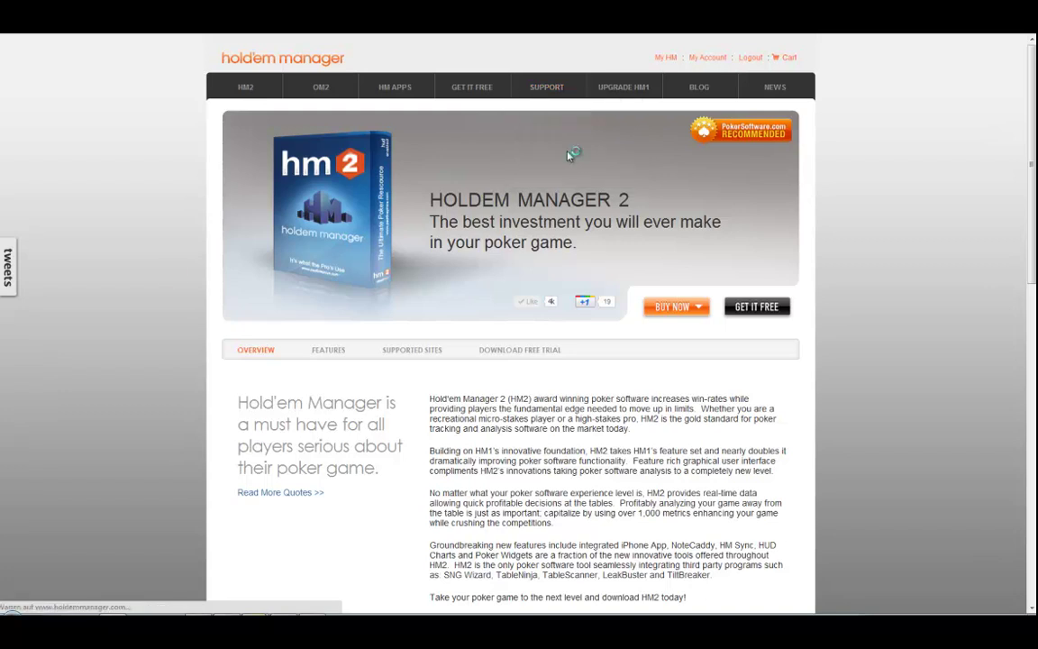
scroll(49, 312, "down", 1)
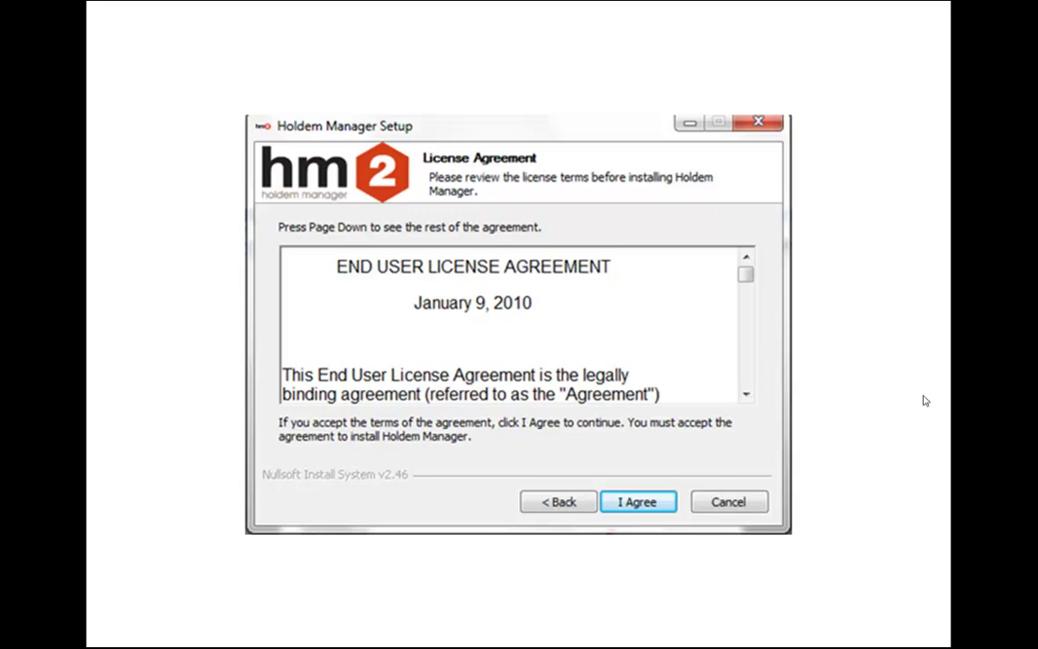
key("Return")
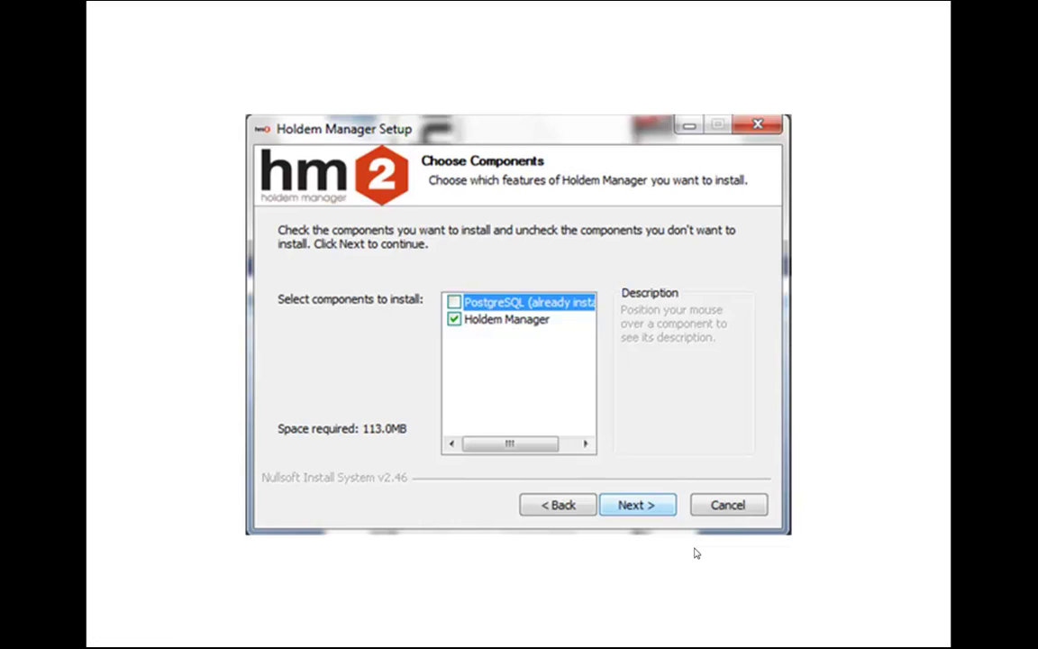
key("Return")
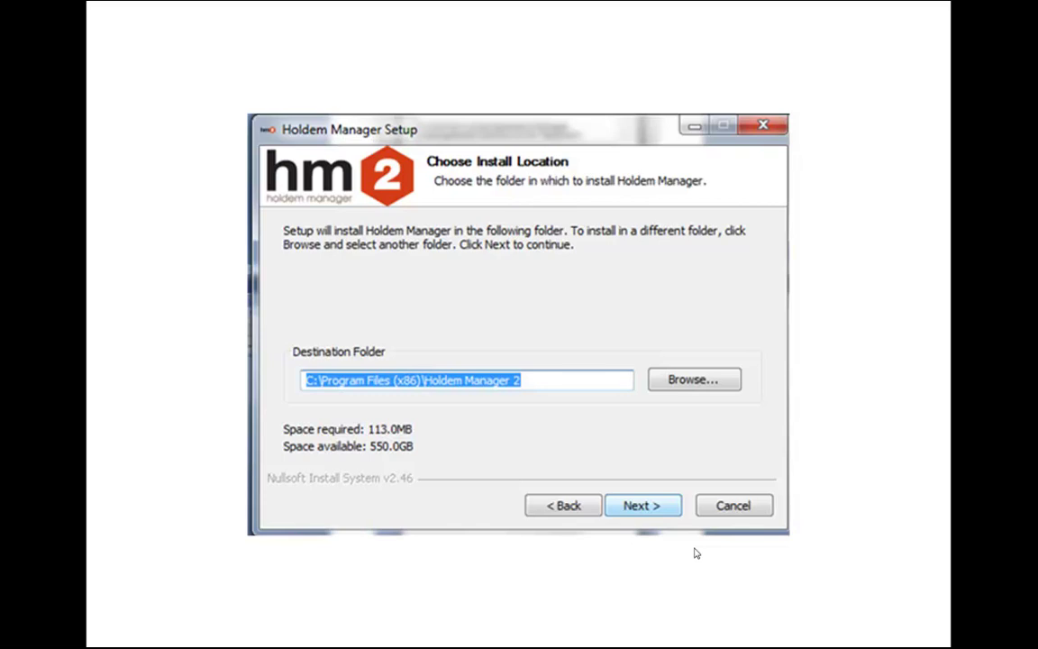
key("Return")
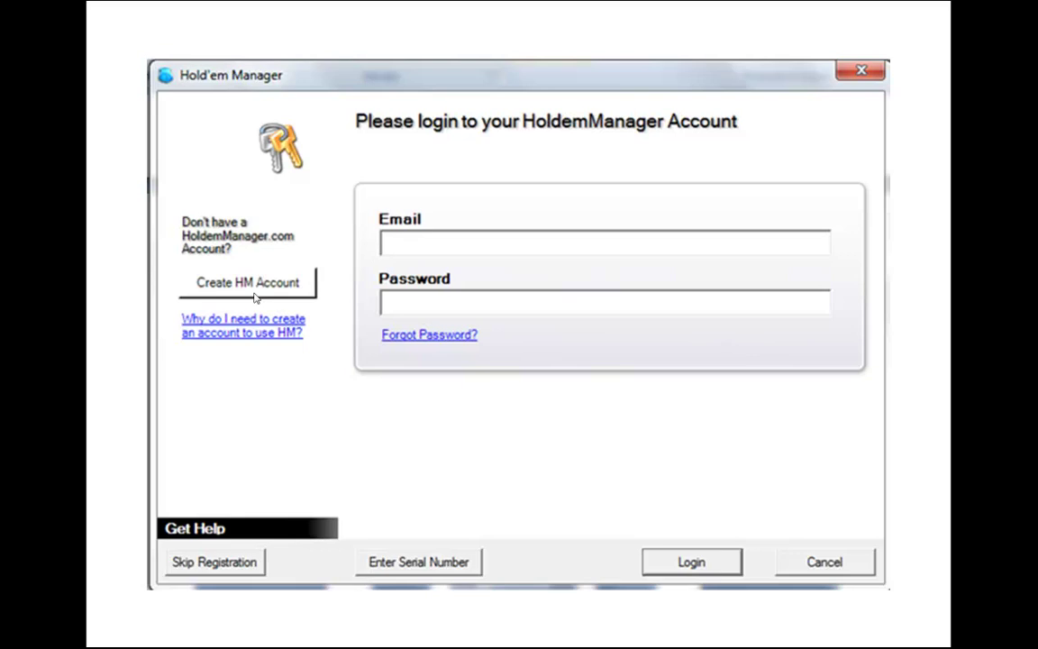
left_click(581, 437)
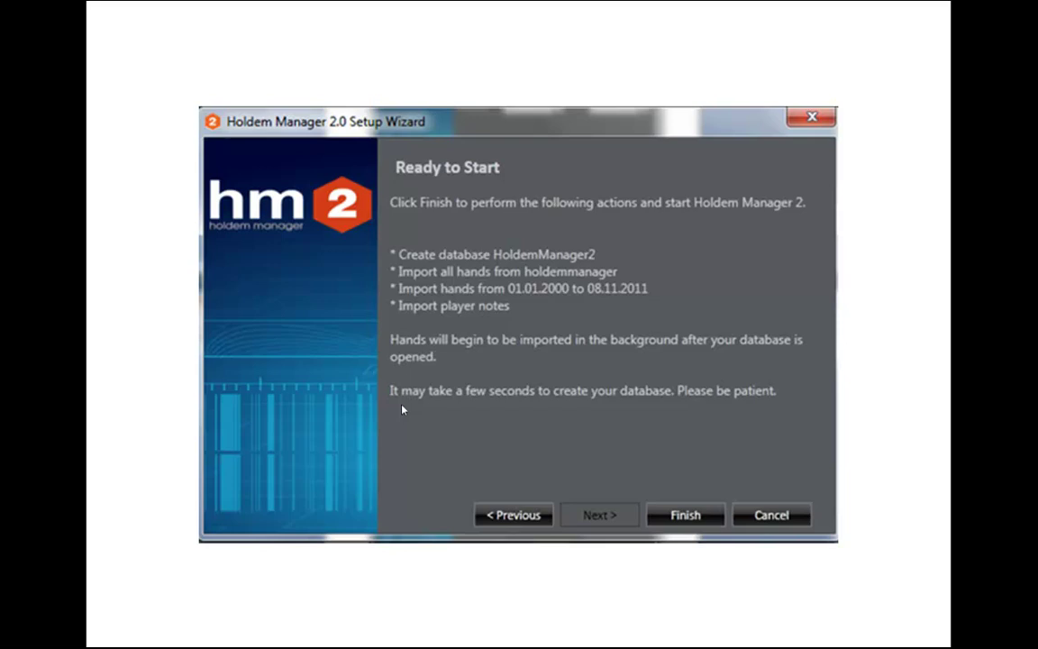
left_click(403, 410)
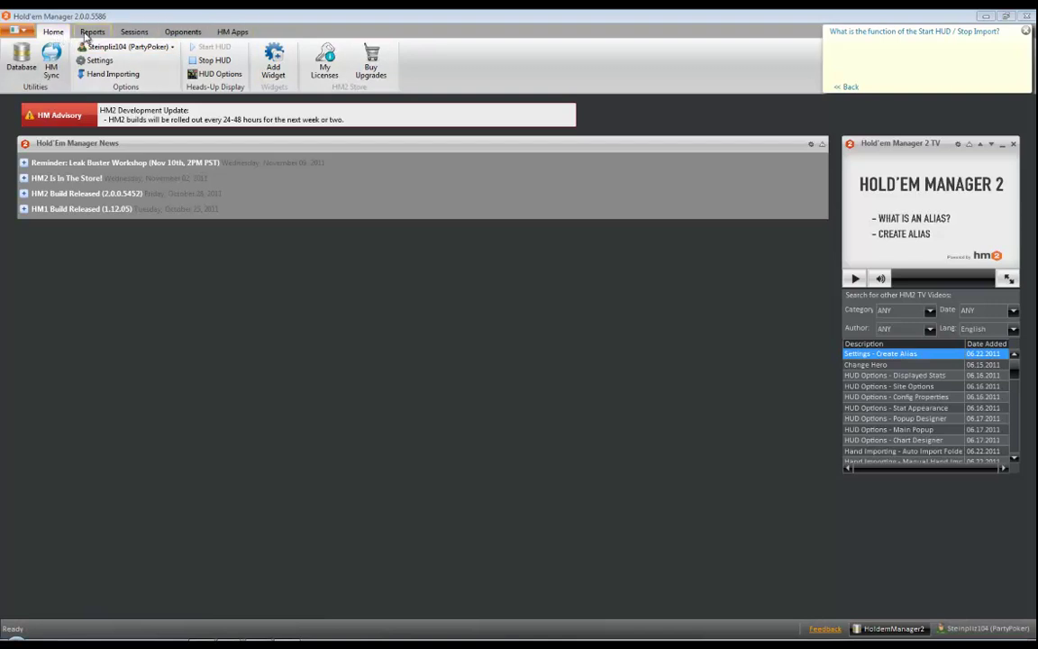
Show the HM Apps section, then hide its help tips and display them again
left_click(224, 36)
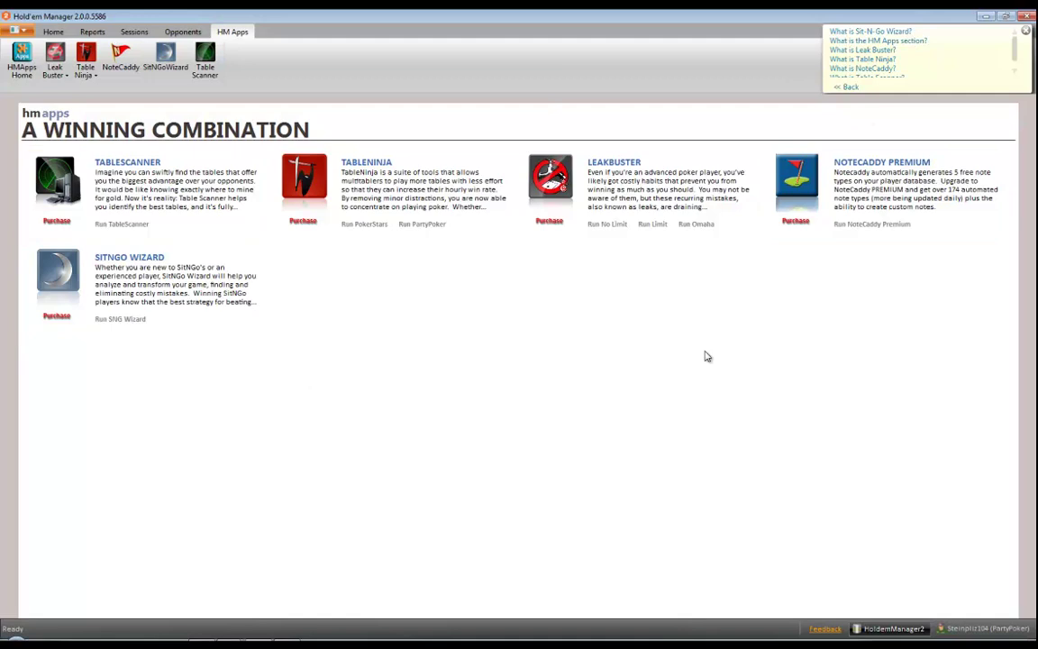
left_click(1026, 31)
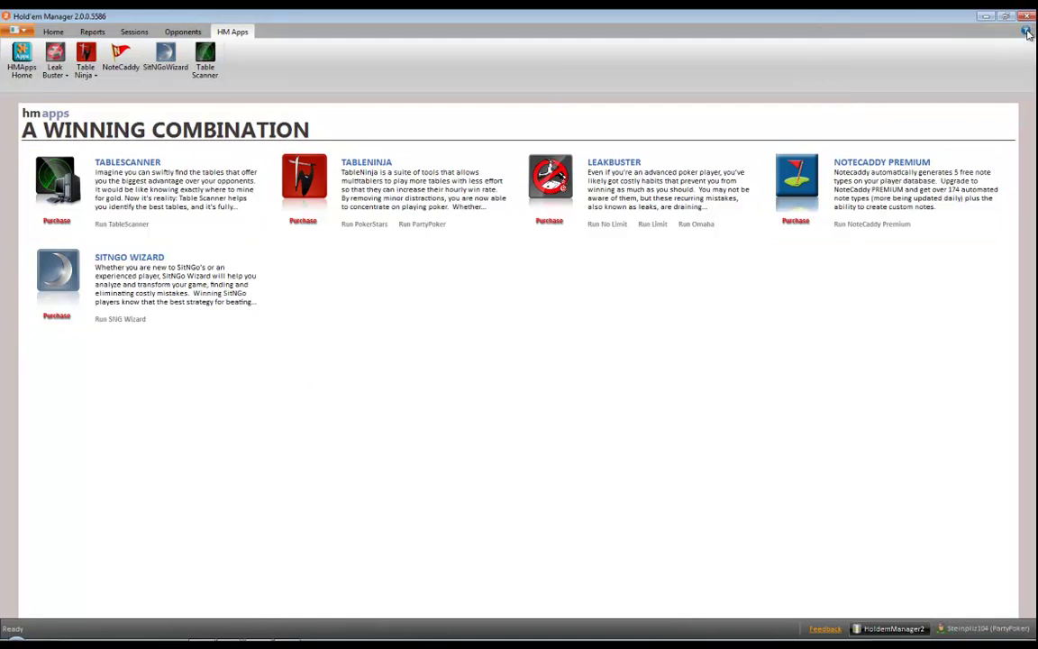
left_click(1026, 31)
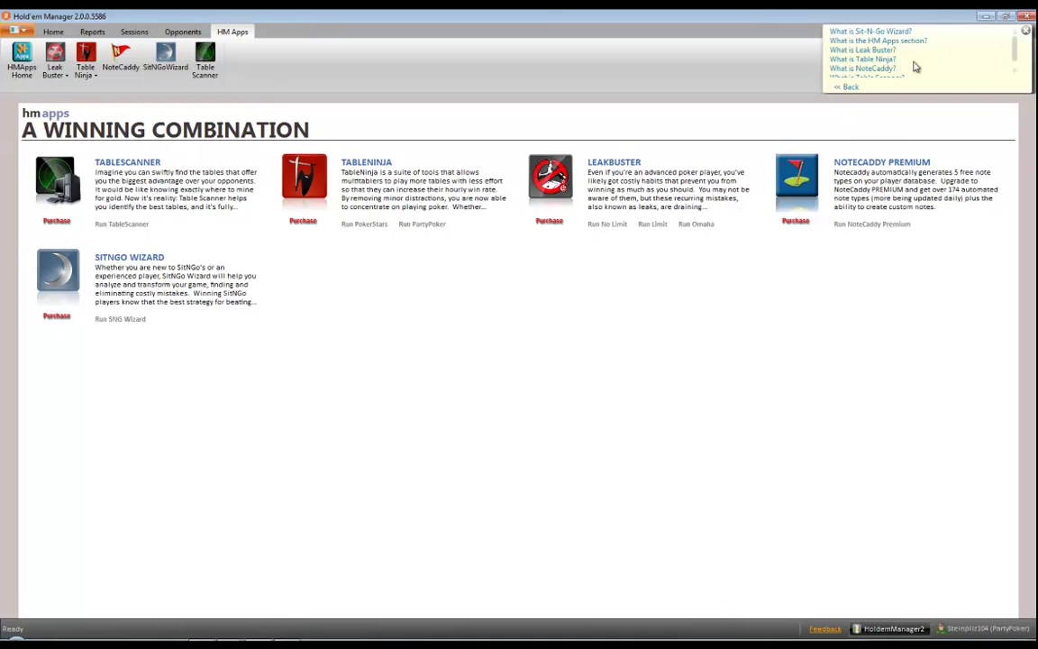
Return to the home dashboard and preview the Change Hero, HUD Options - Displayed Stats and Settings - Create Alias videos
left_click(42, 32)
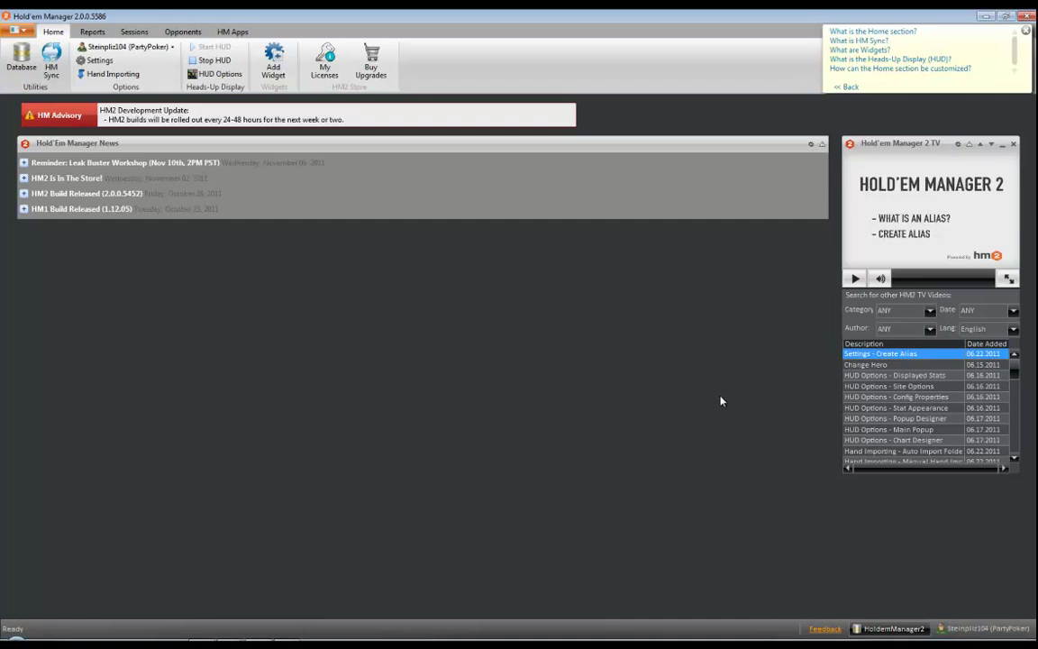
left_click(888, 366)
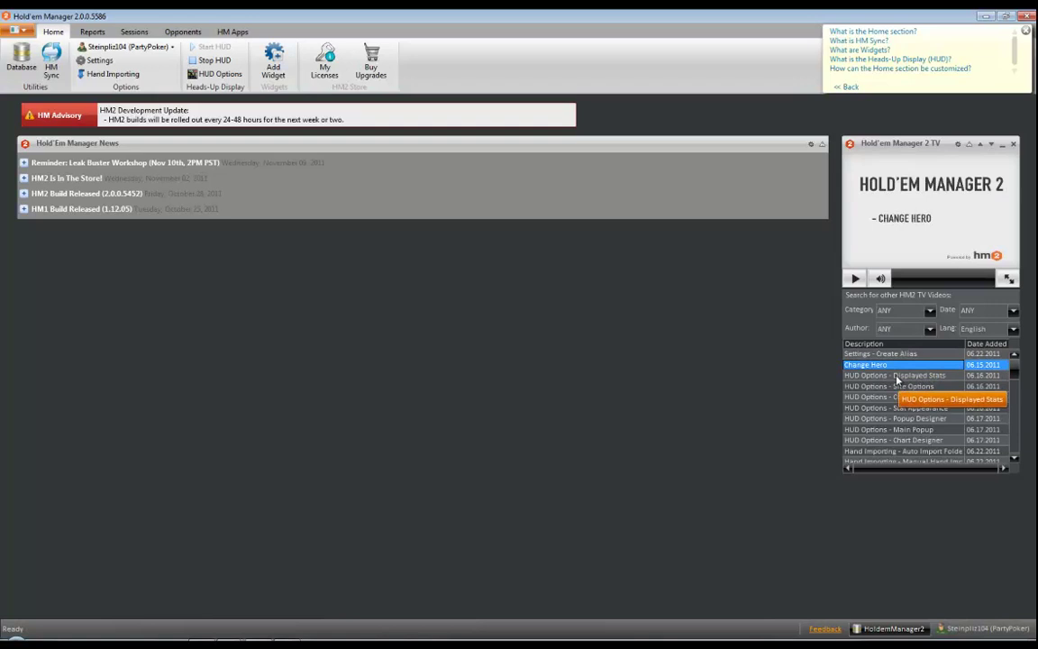
left_click(895, 375)
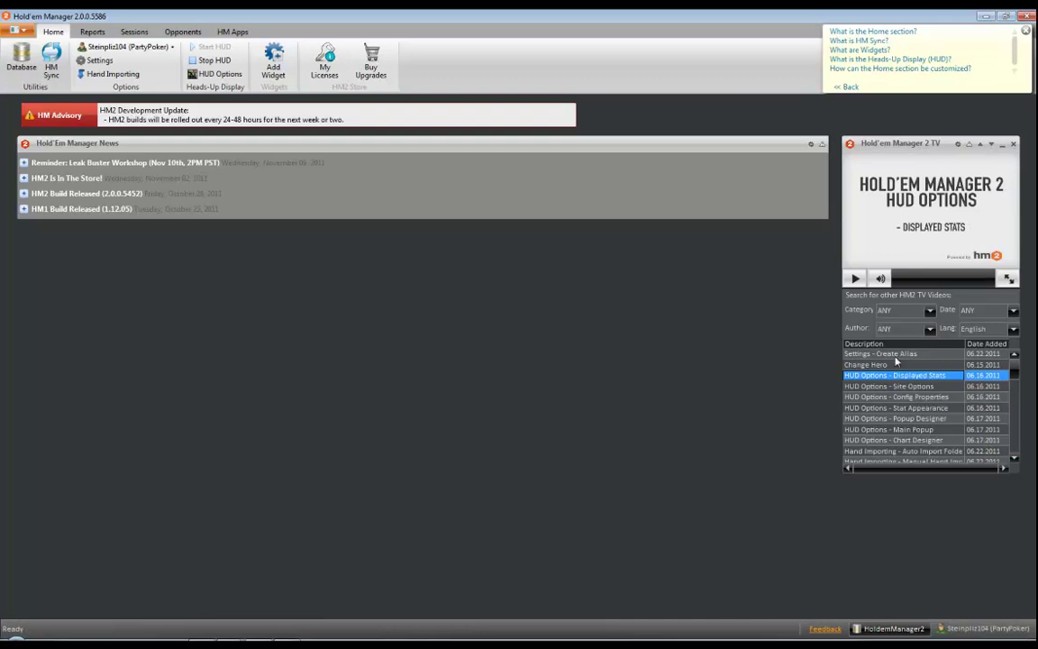
left_click(895, 354)
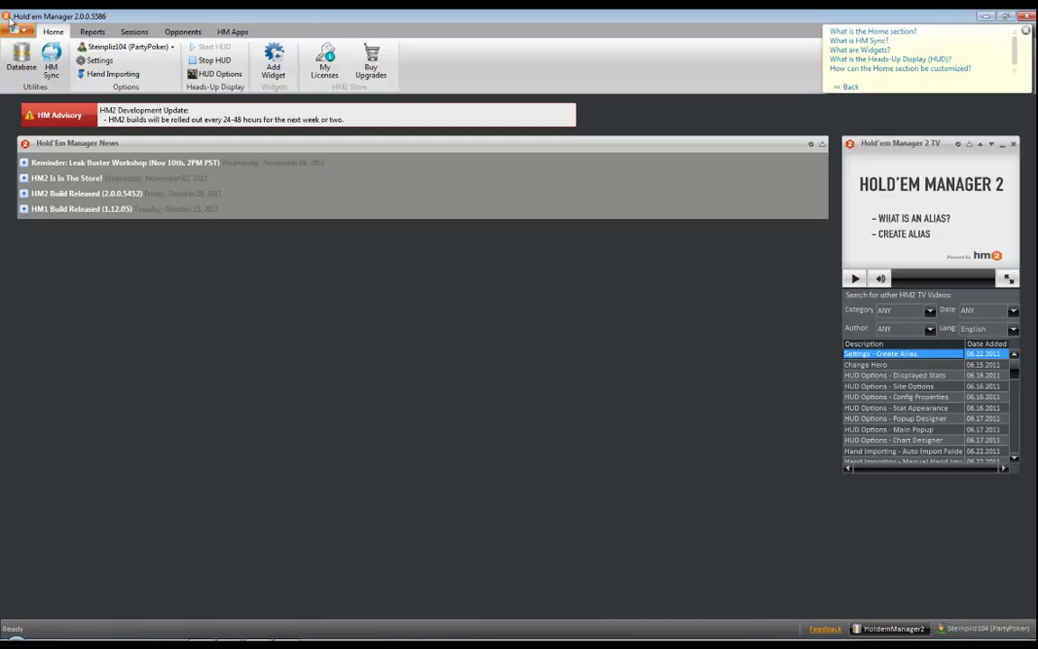
Add the App Launcher widget to the dashboard's left column and remove it again
left_click(273, 63)
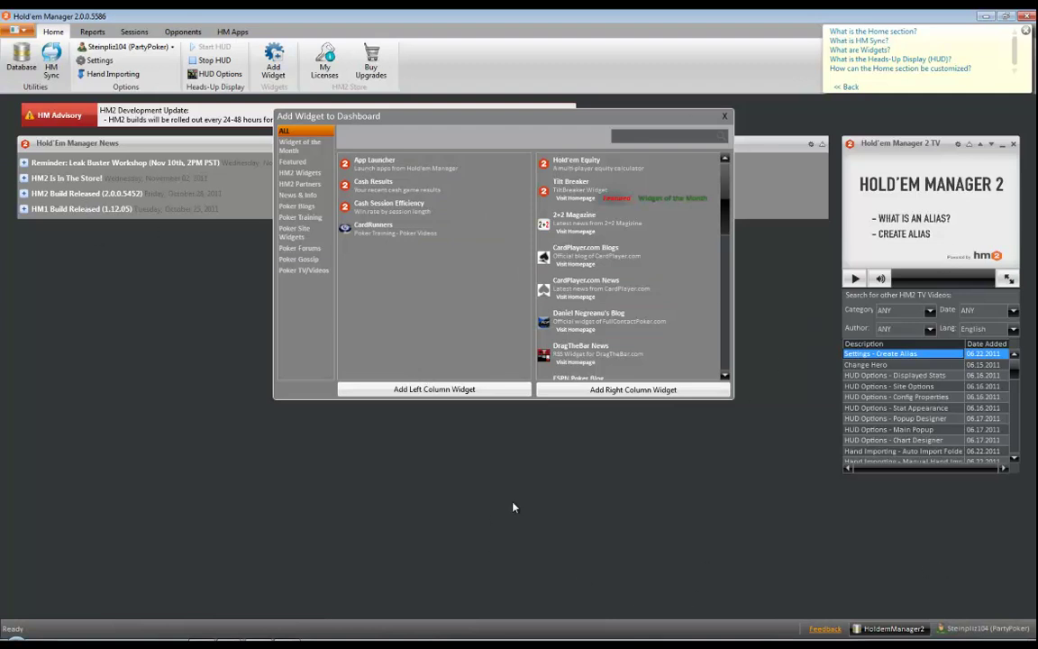
left_click(367, 171)
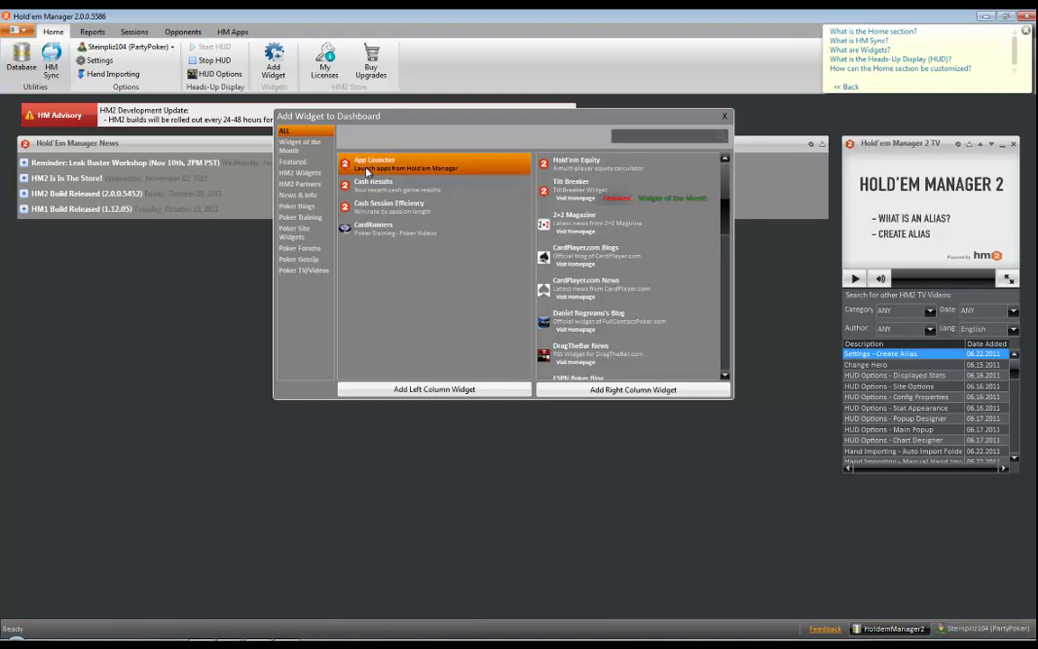
left_click(424, 389)
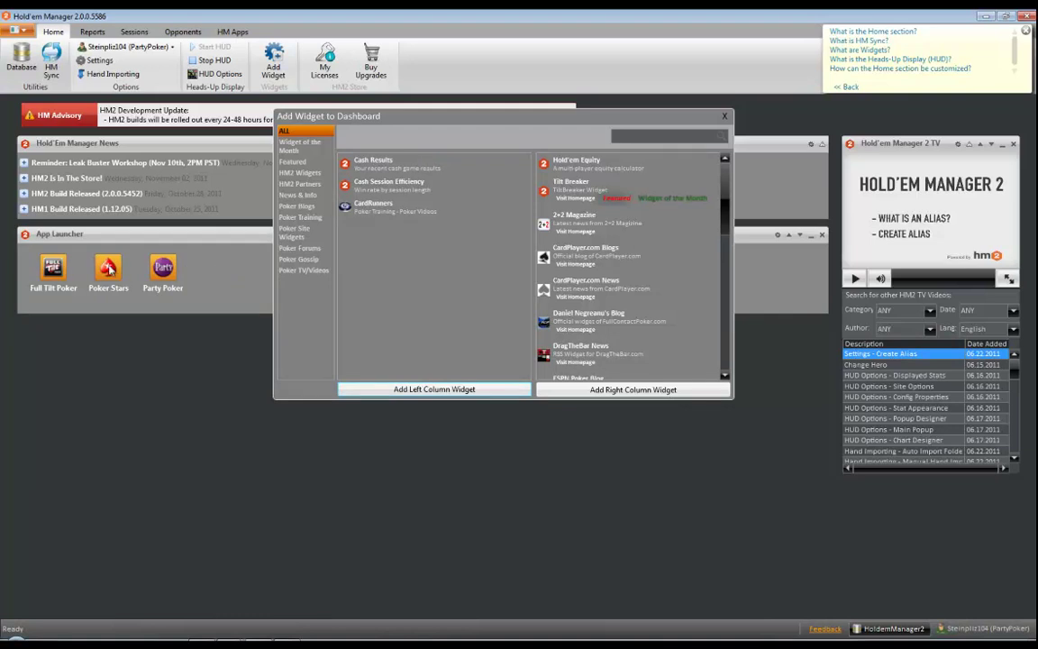
left_click(822, 235)
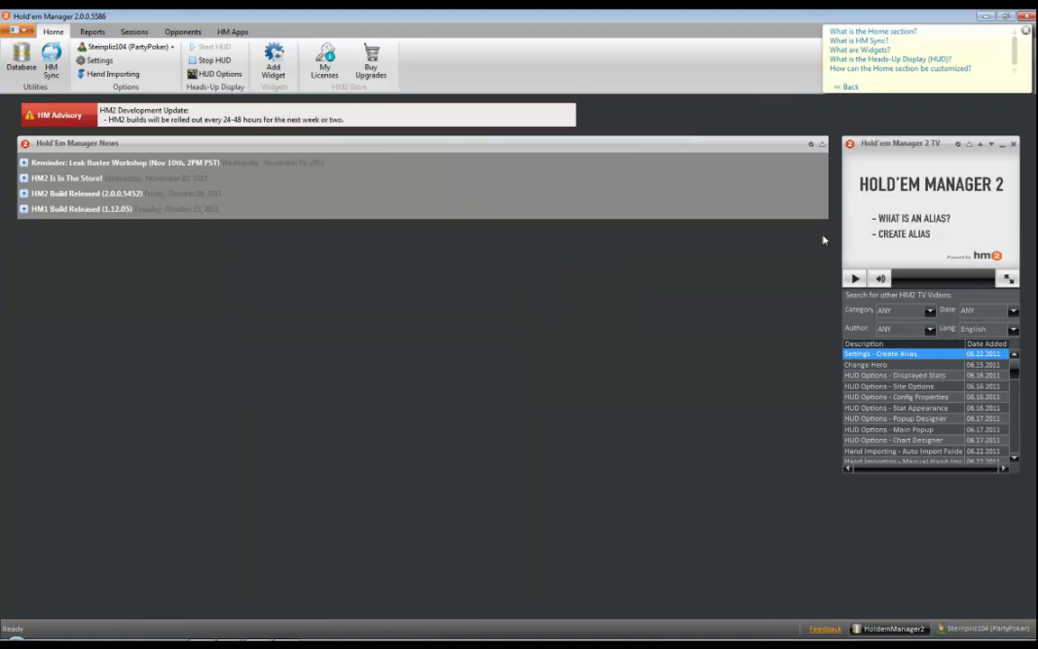
Add the Cash Results widget to the dashboard's left column
left_click(273, 63)
left_click(405, 199)
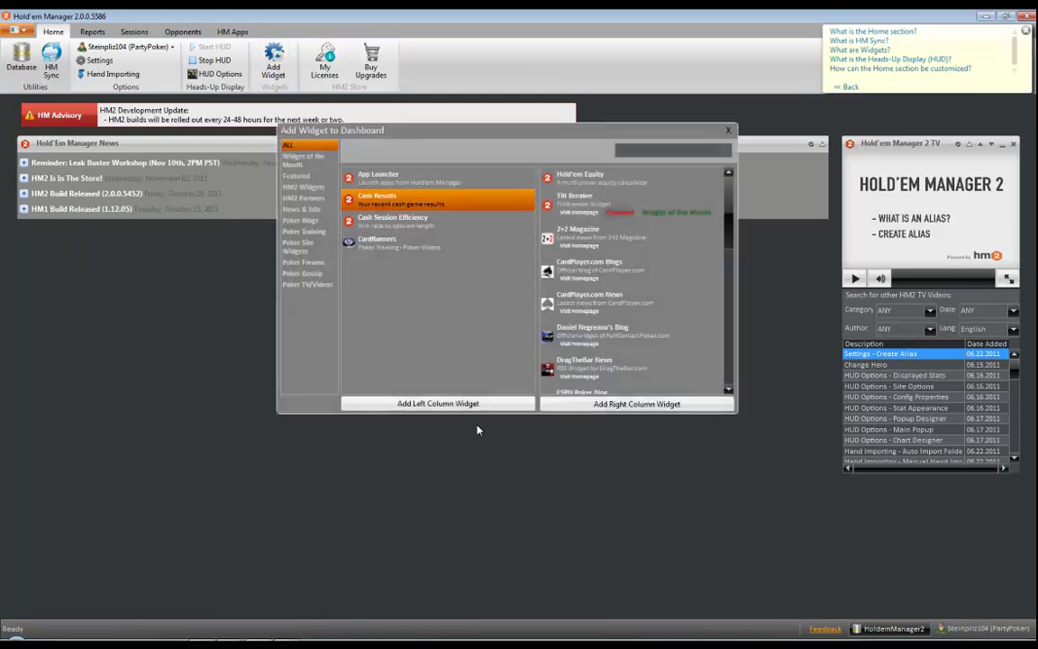
left_click(434, 407)
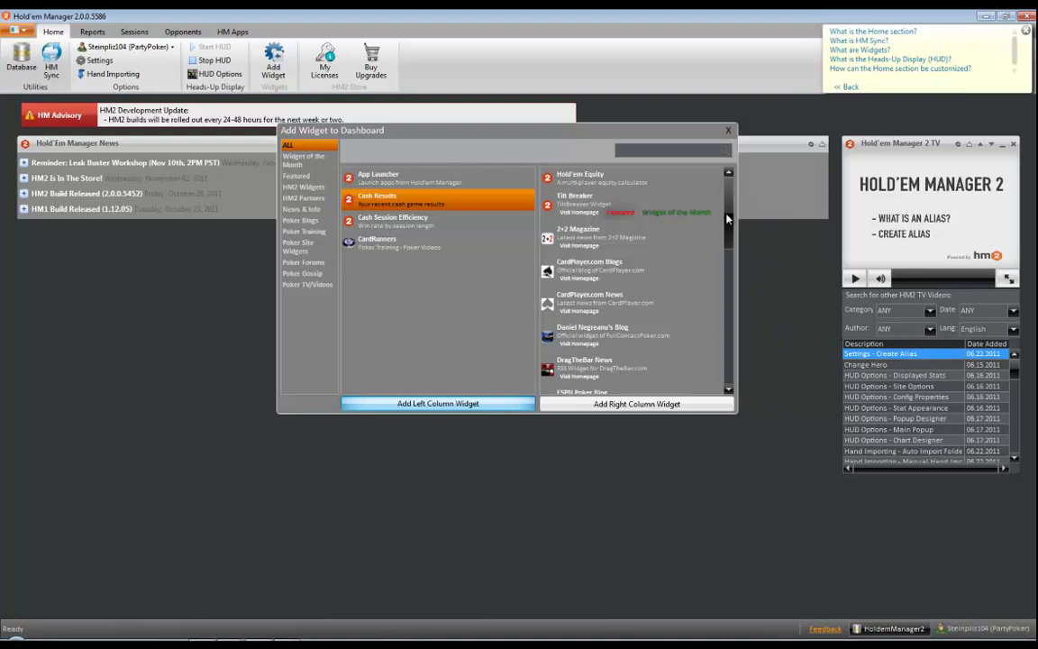
Add the PokerStrategy.com News widget to the dashboard's right column, close the widget chooser and look over the dashboard
left_click_drag(730, 218, 735, 331)
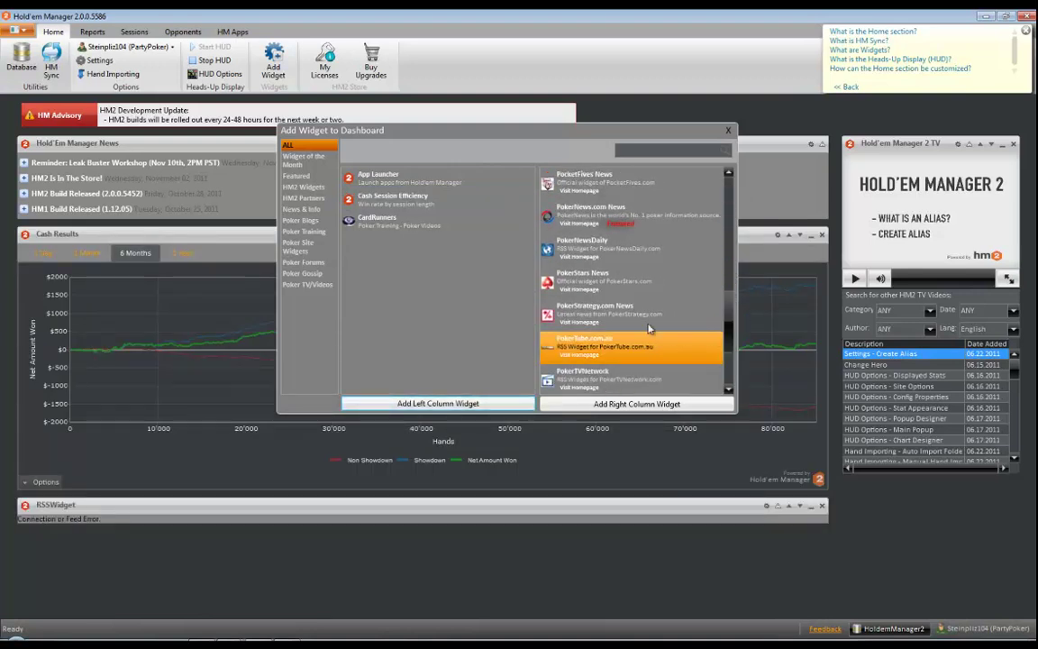
left_click(599, 315)
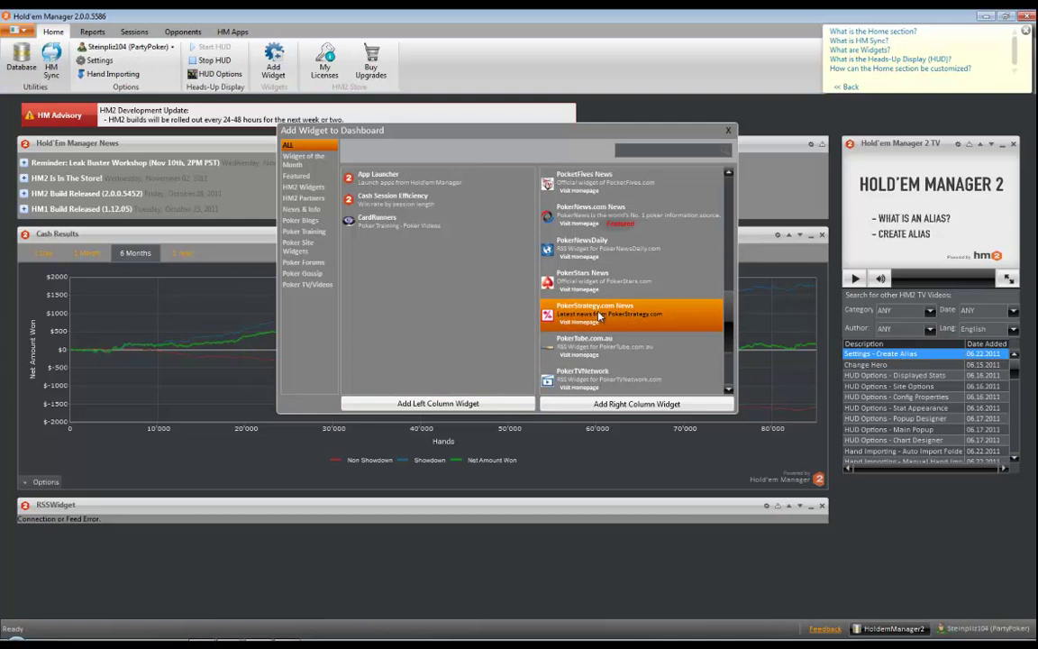
left_click(601, 404)
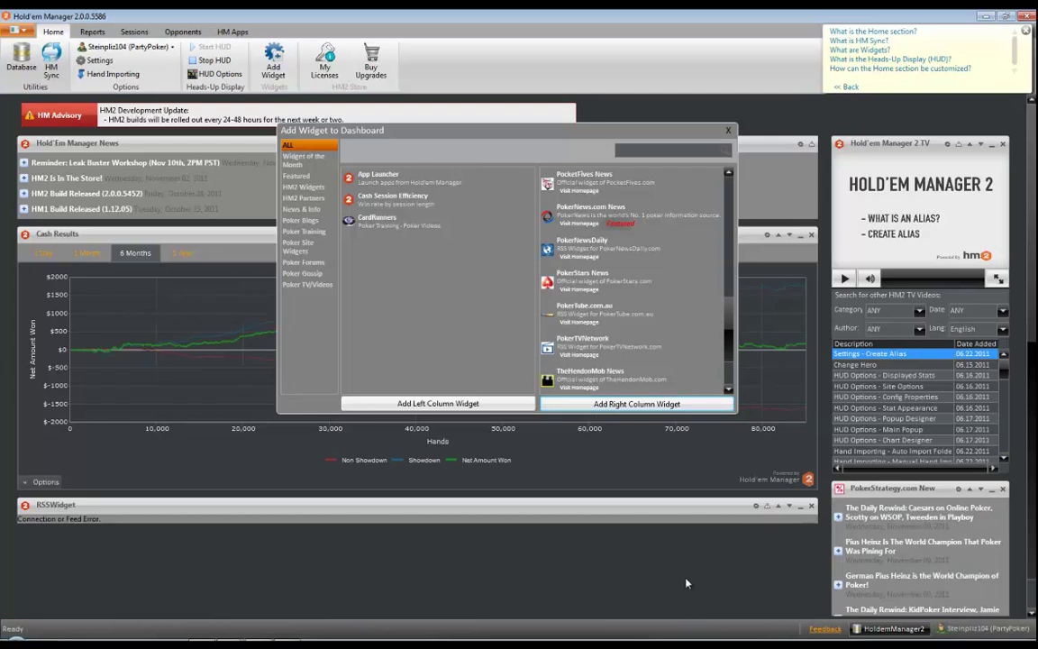
left_click_drag(728, 355, 713, 282)
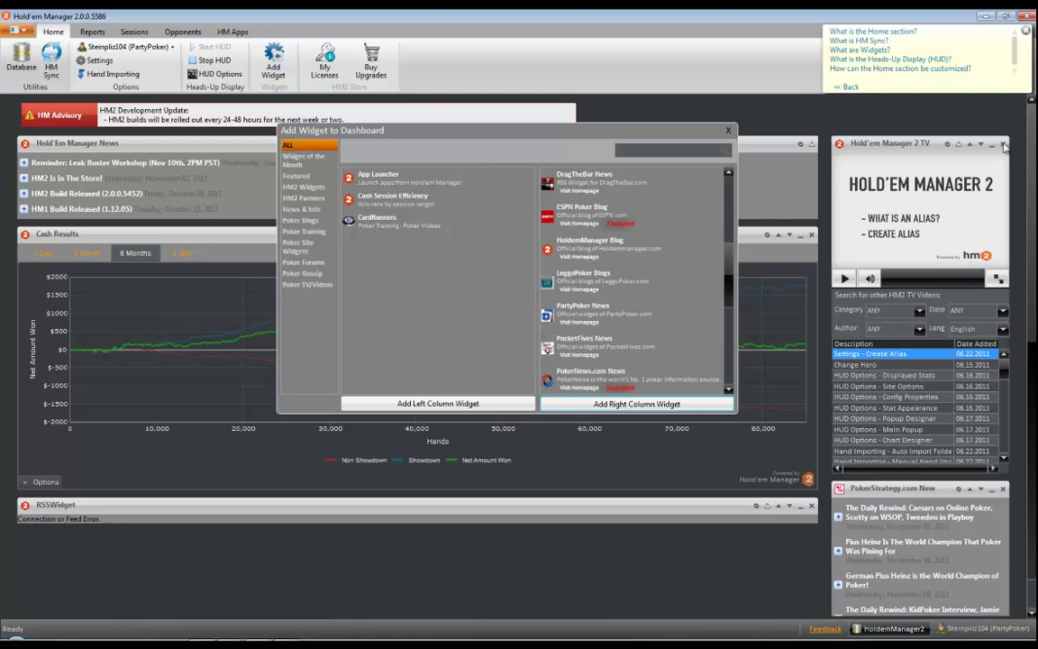
left_click(1032, 305)
left_click_drag(1031, 305, 1034, 488)
scroll(1011, 257, "up", 1)
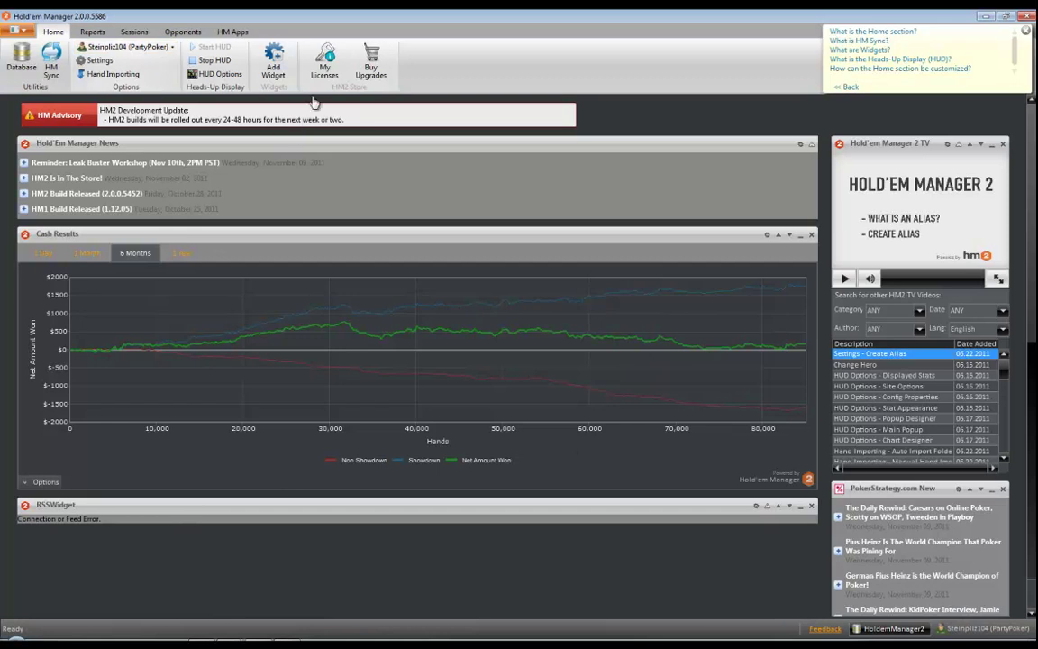
Review the available left and right column widgets in the widget chooser, then close it without adding any
left_click(274, 69)
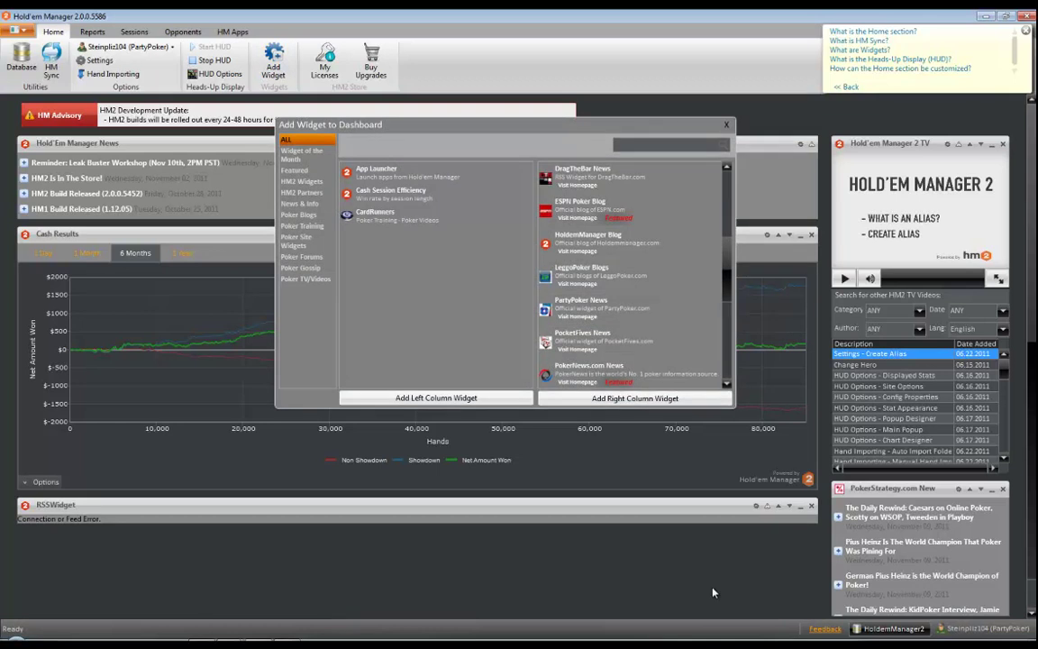
left_click(726, 125)
scroll(528, 168, "down", 1)
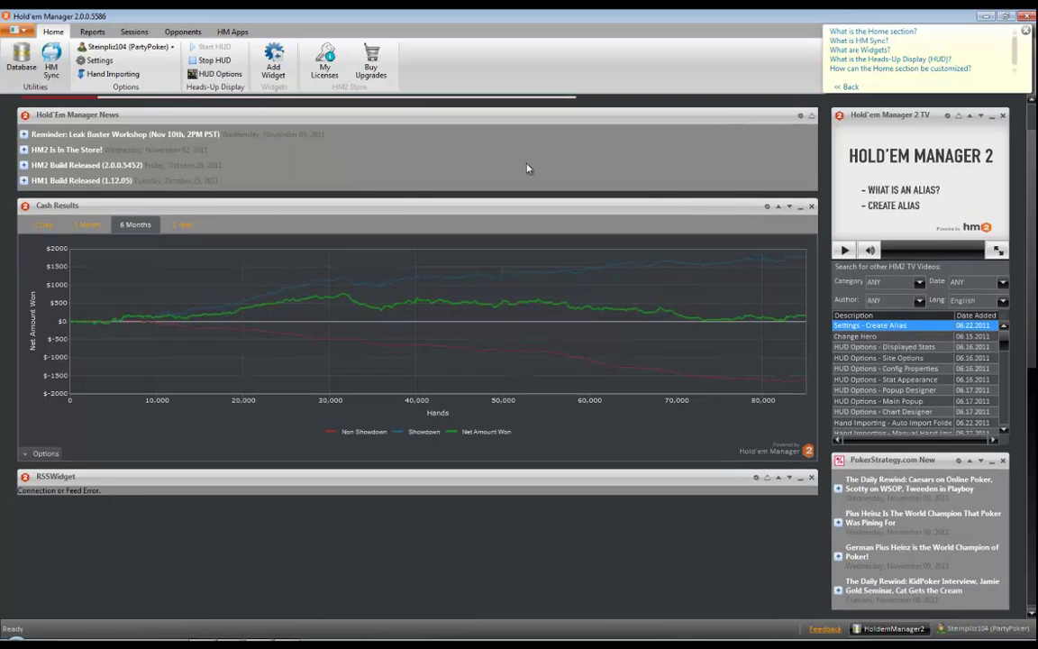
Examine the Database Manager's database info, backup, restore and maintenance options, browsing for a backup file without choosing one
left_click(19, 66)
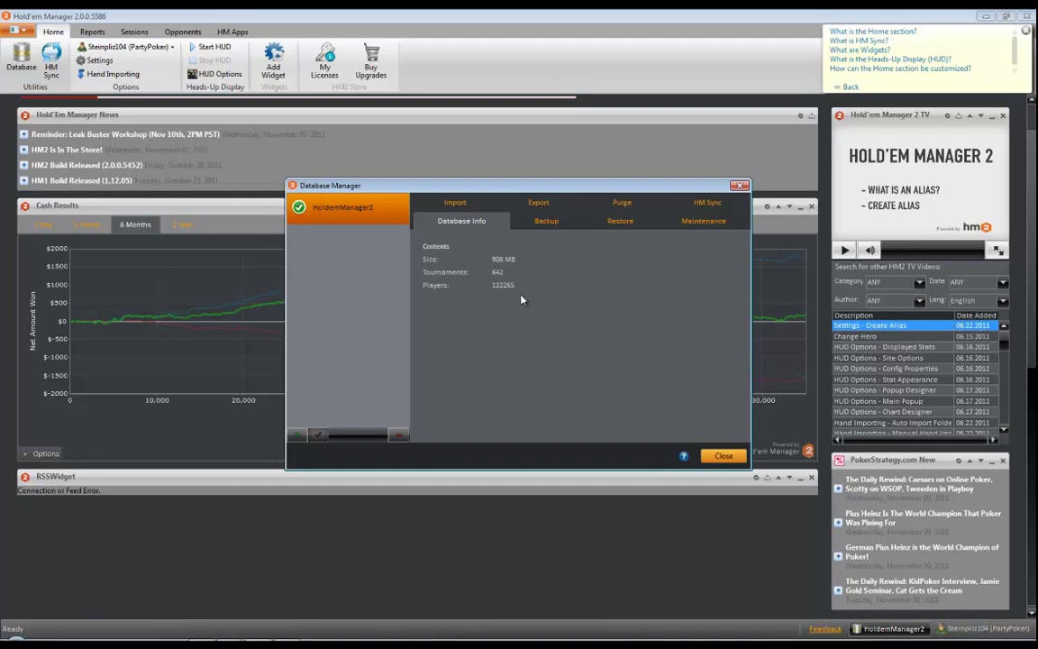
left_click(547, 223)
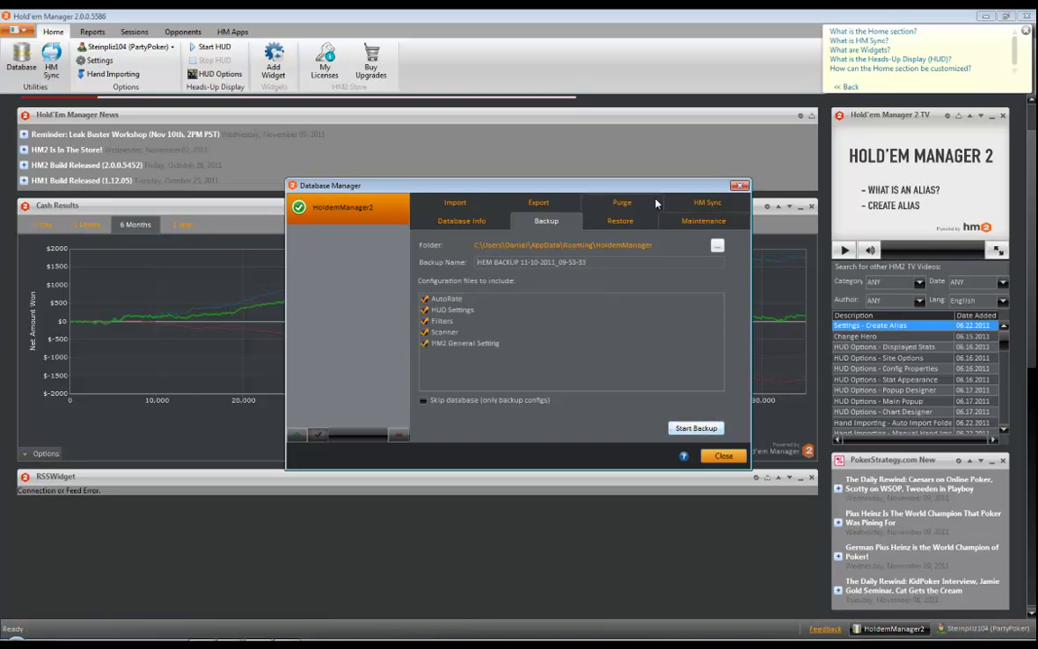
left_click(619, 222)
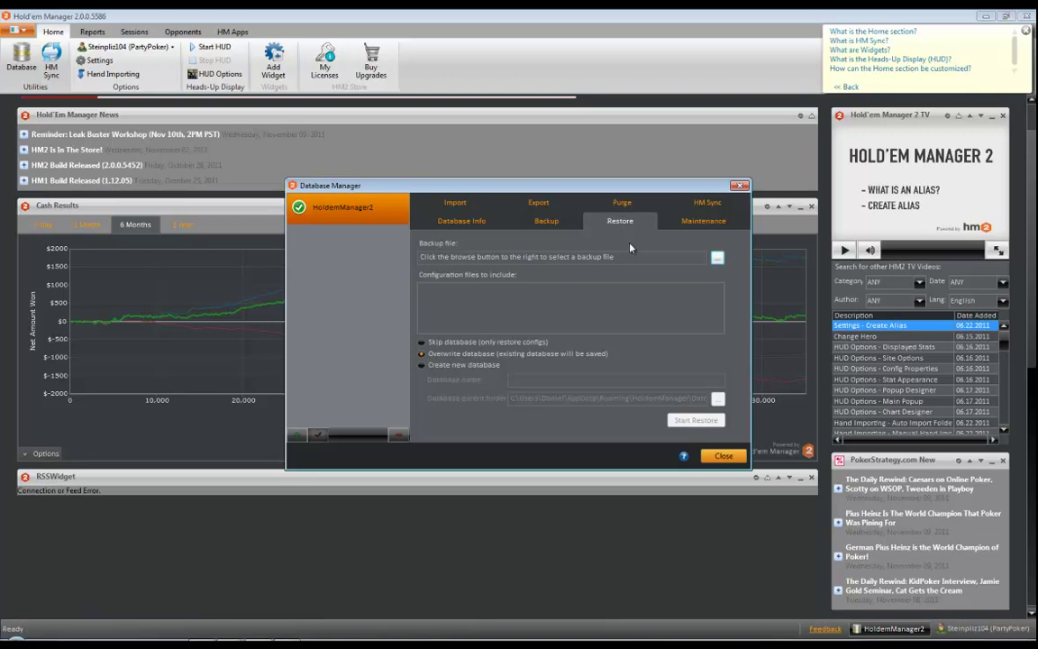
left_click(716, 259)
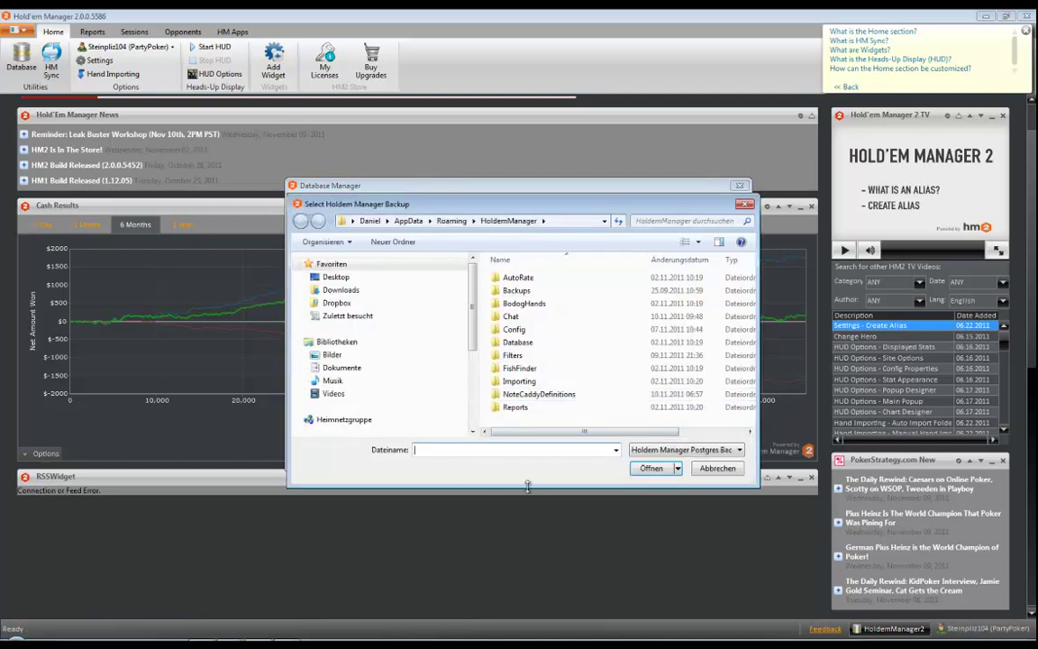
left_click(718, 467)
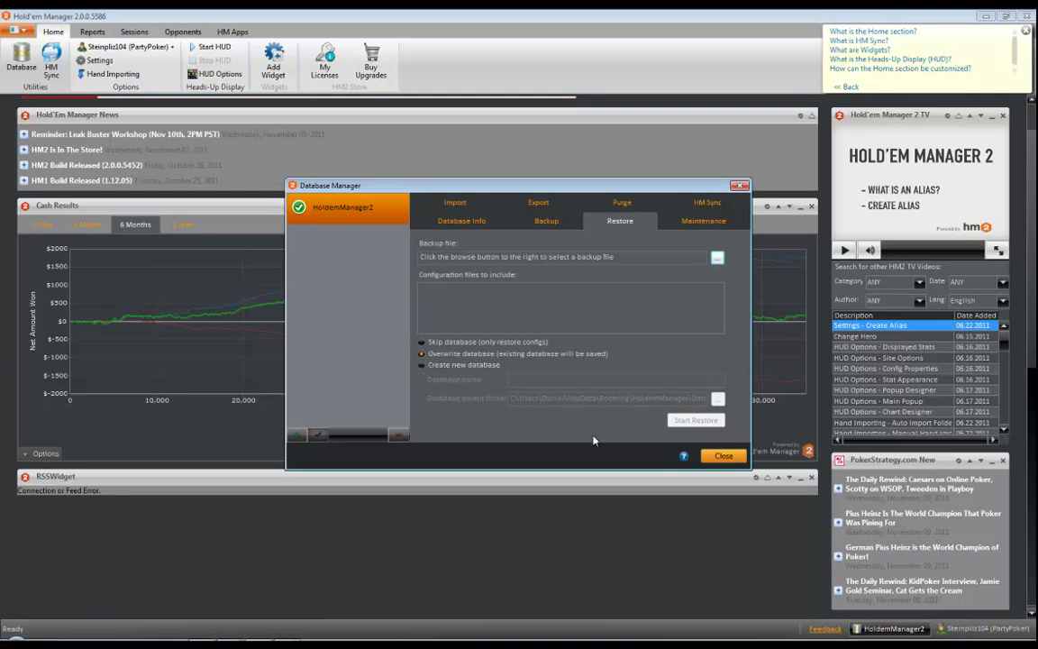
left_click(703, 220)
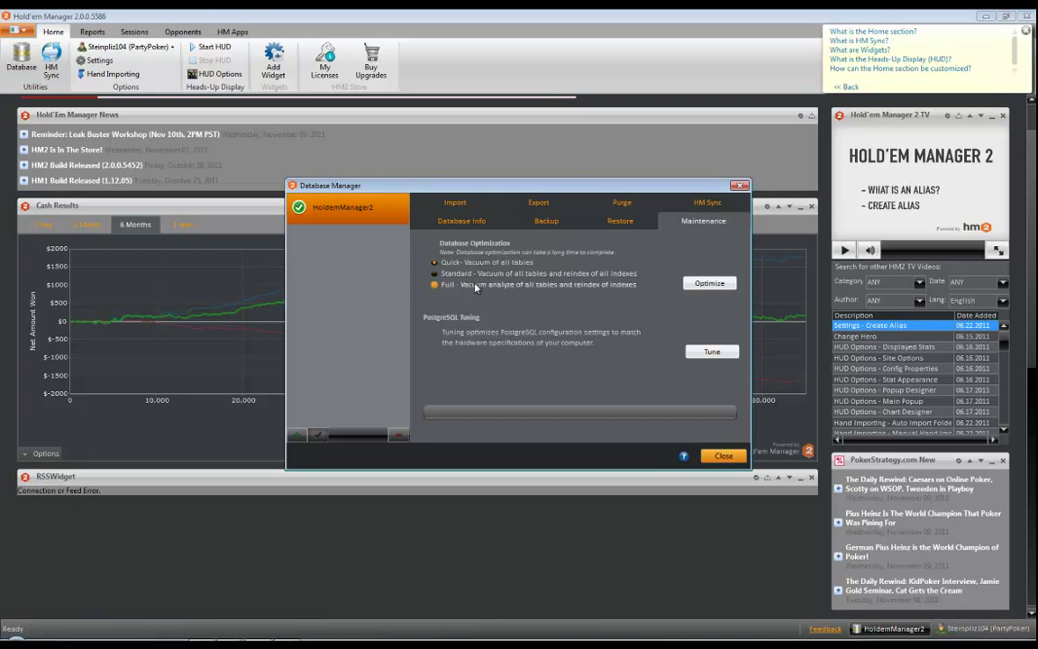
Review the Database Manager's import, export, purge and HM Sync options, including the export stakes list, and close it
left_click(448, 204)
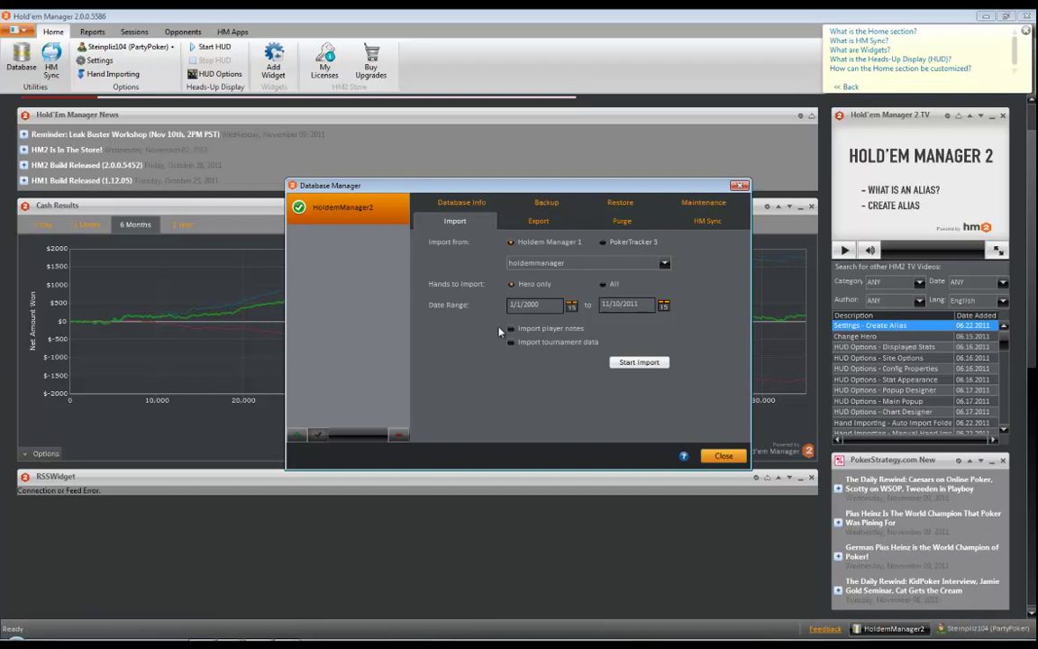
left_click(544, 223)
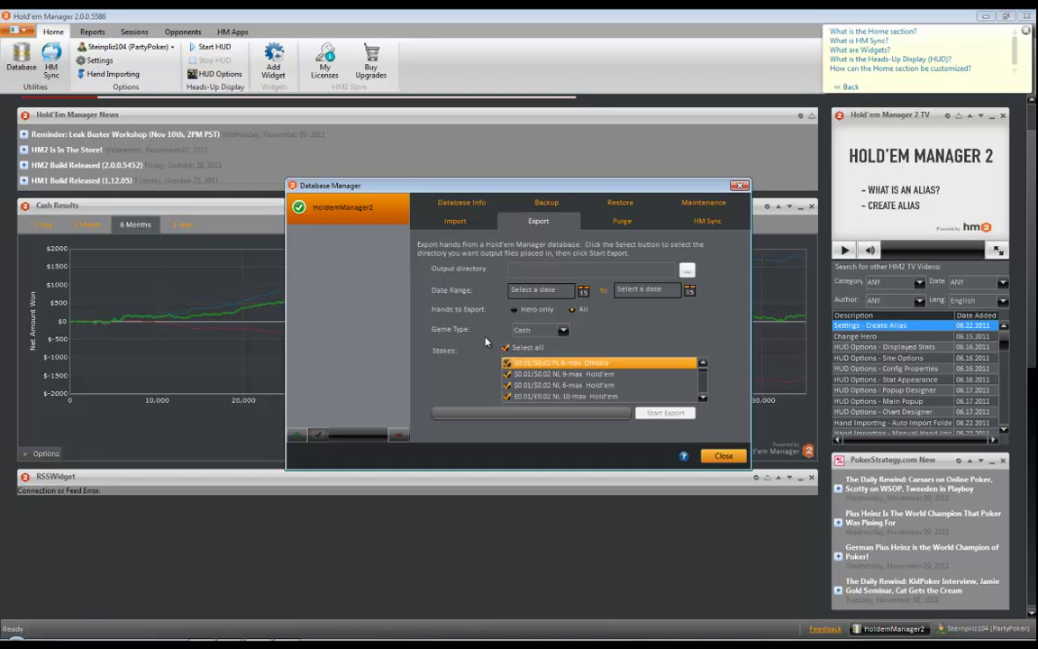
scroll(689, 383, "down", 3)
scroll(701, 394, "down", 5)
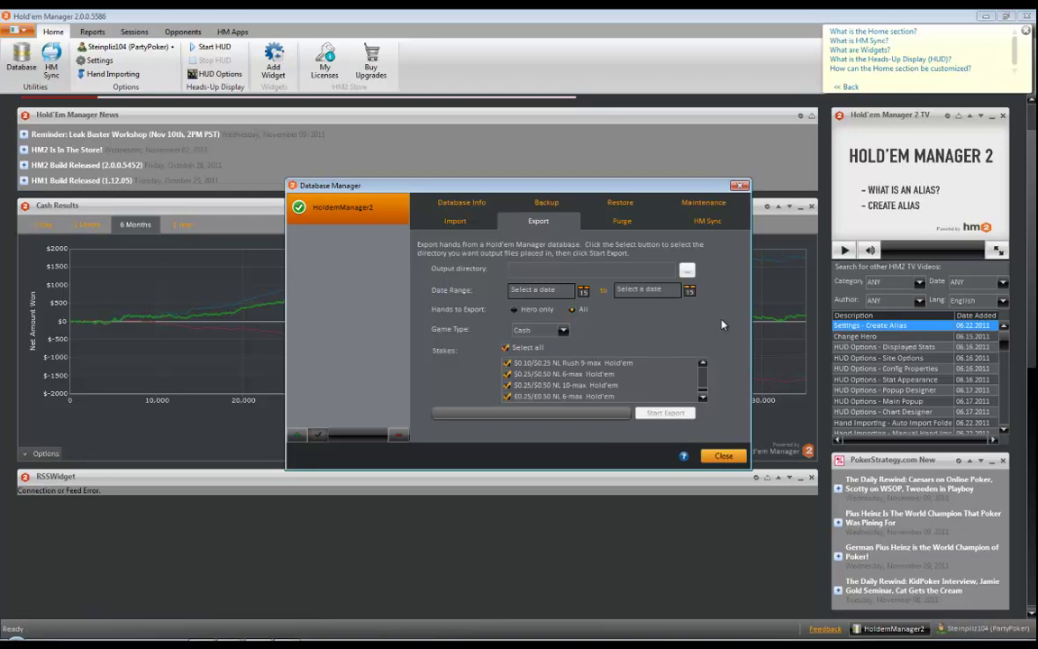
left_click(622, 224)
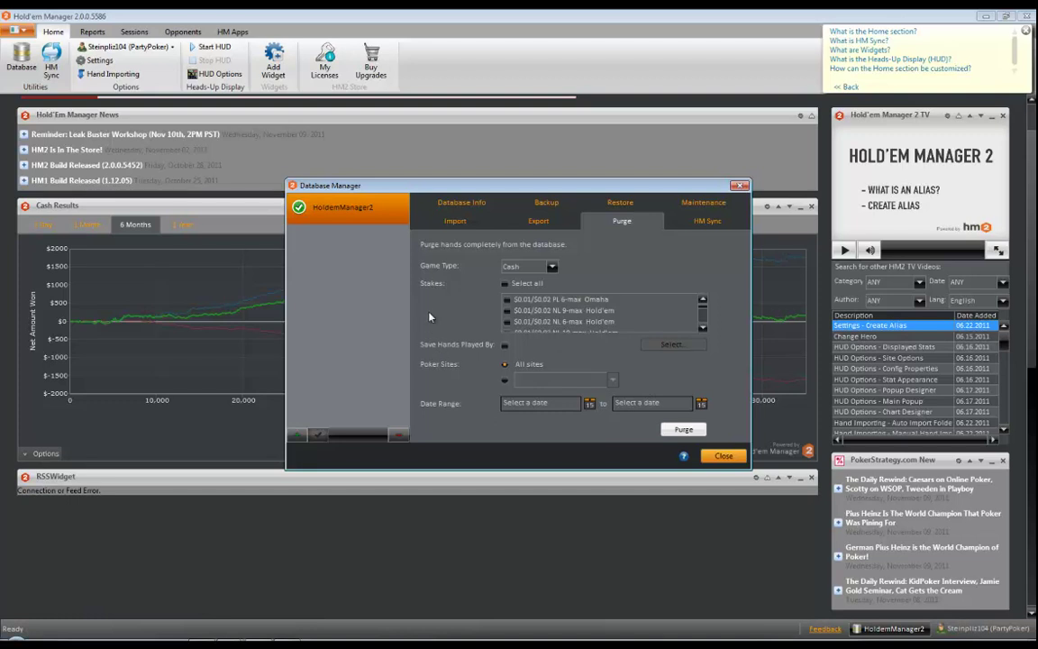
left_click(717, 225)
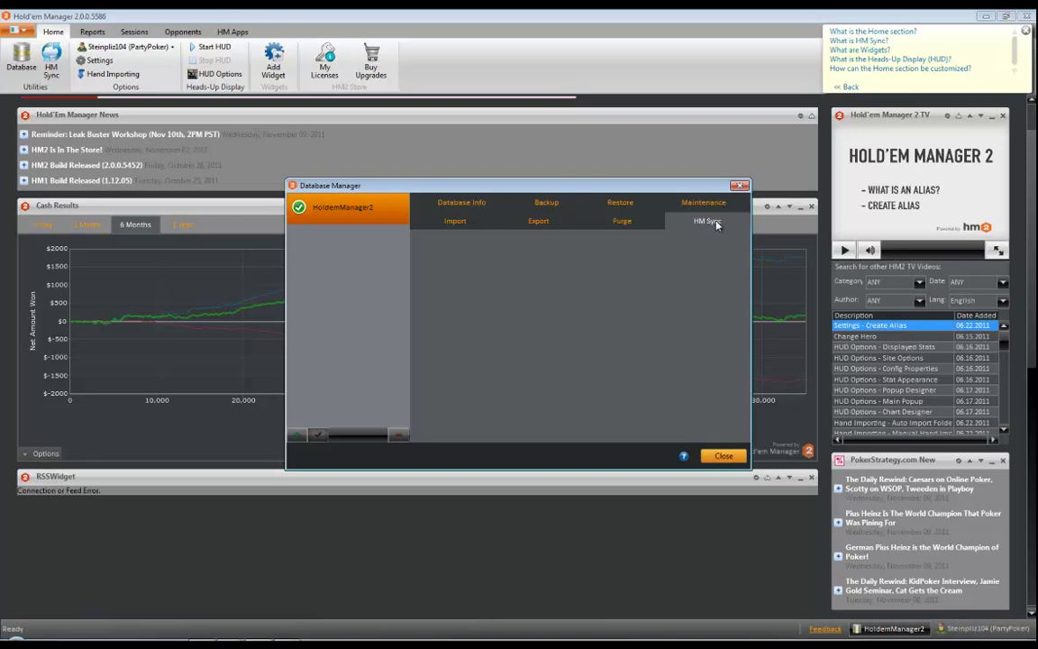
left_click(722, 456)
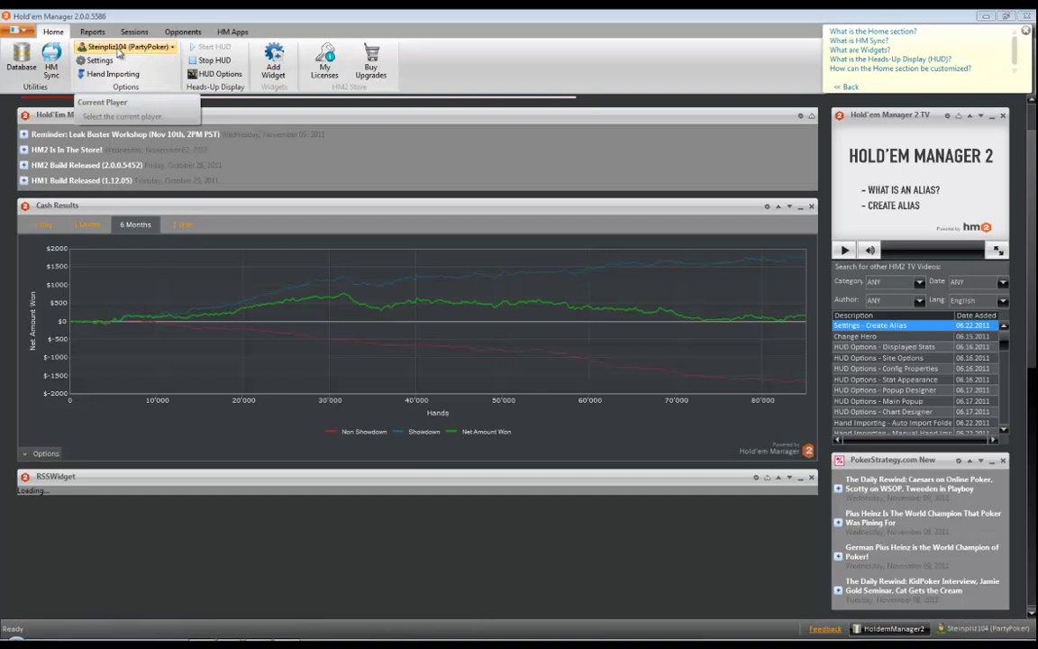
View the list of selectable players for the current player and cancel without changing it
left_click(171, 47)
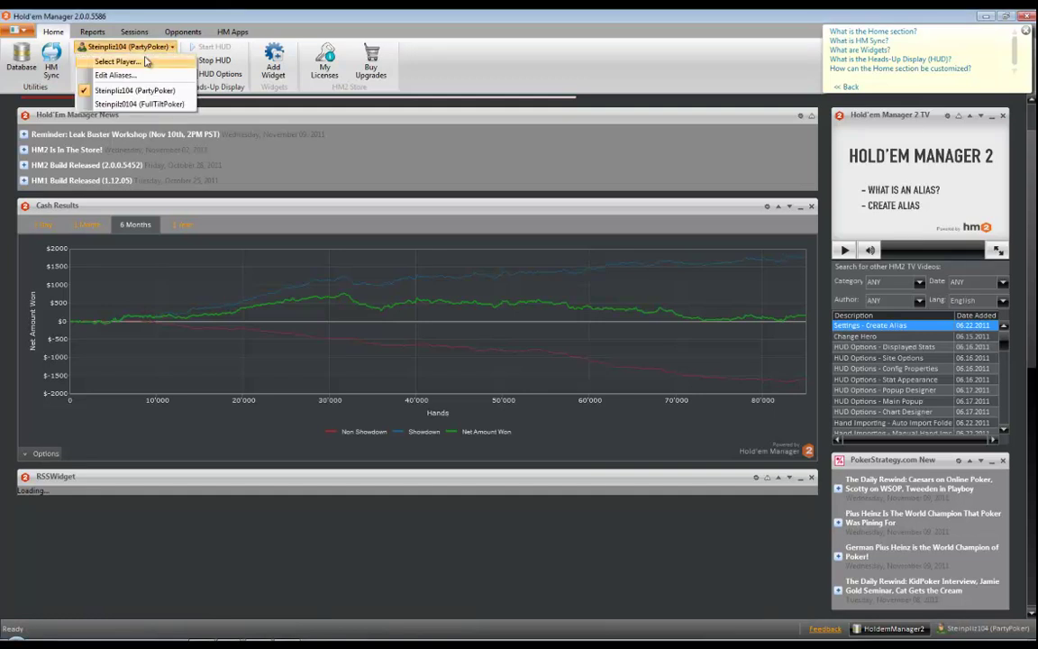
left_click(146, 61)
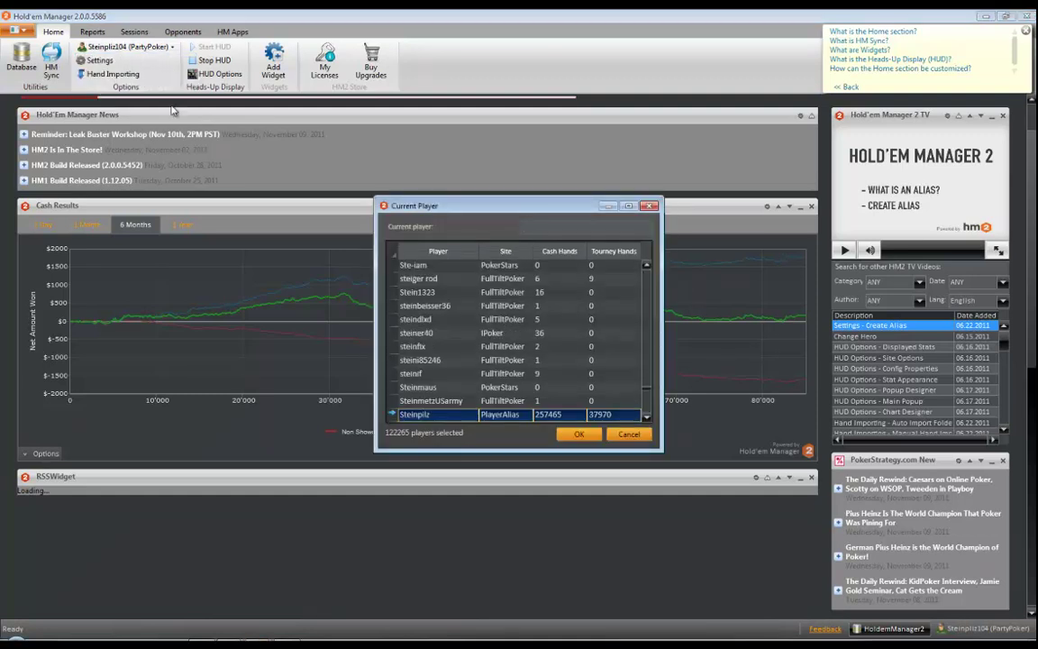
left_click(629, 436)
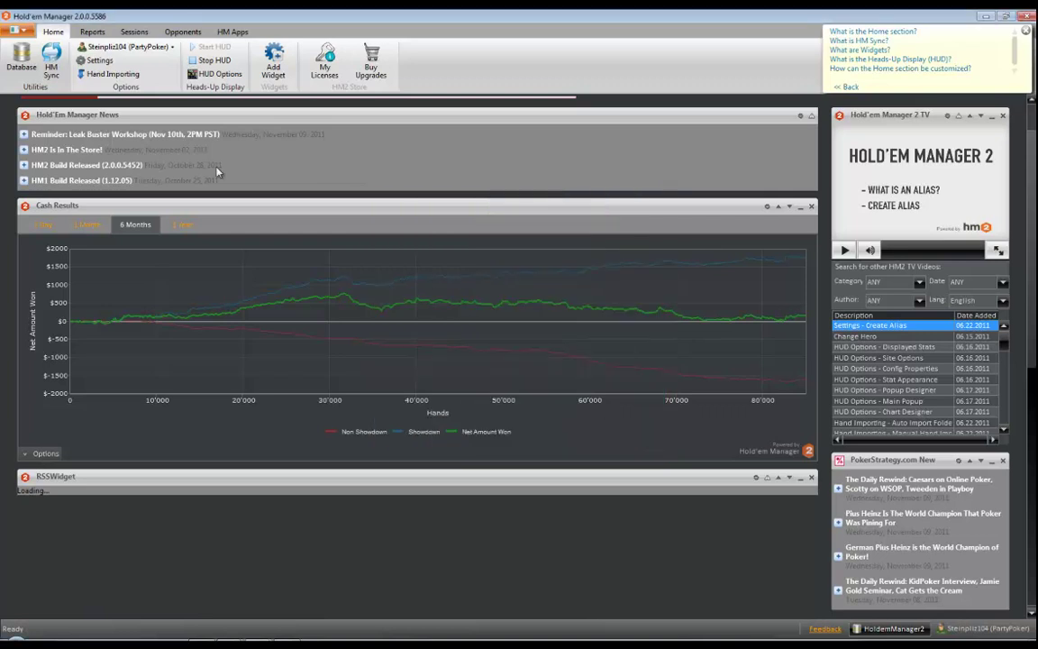
Review the alias settings, opening and cancelling the new alias prompt and selecting the FullTiltPoker alias player, then close the settings
left_click(156, 45)
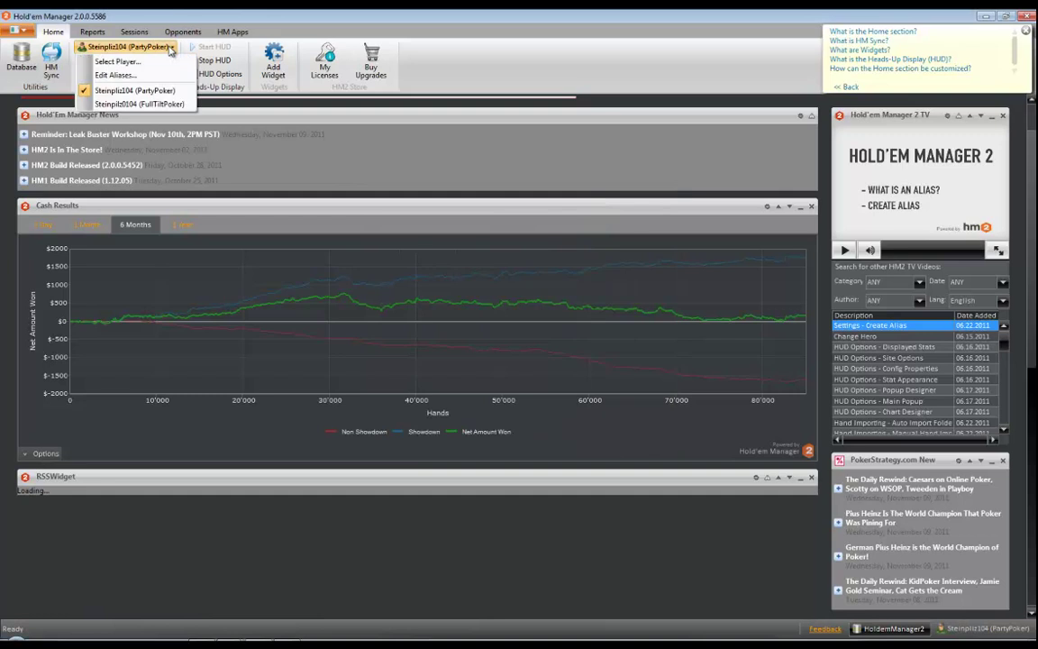
left_click(127, 76)
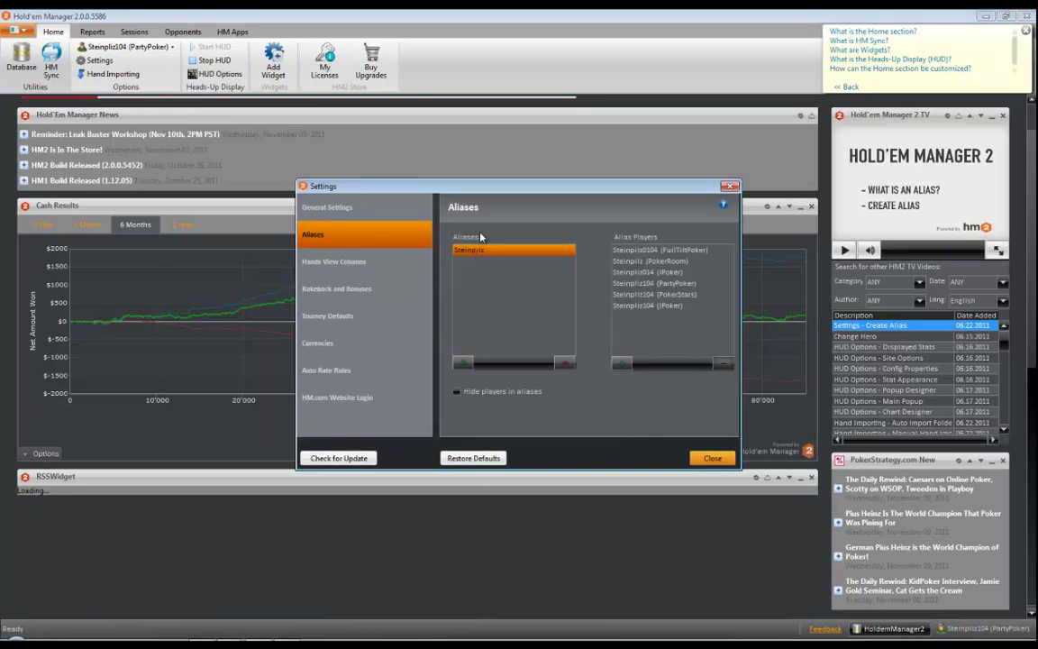
left_click(462, 363)
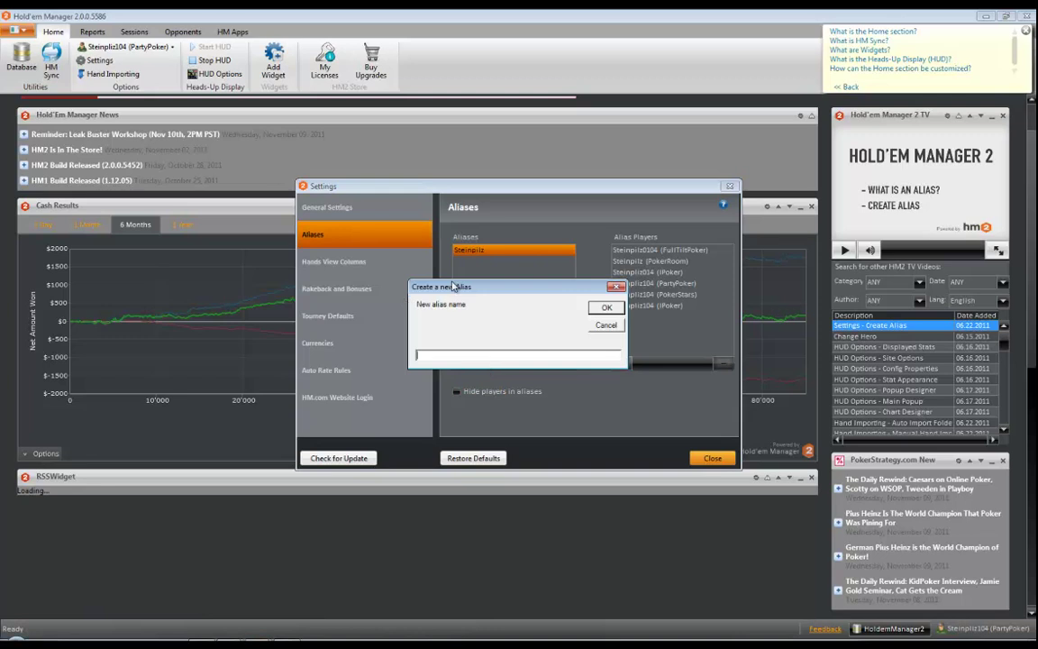
left_click(607, 326)
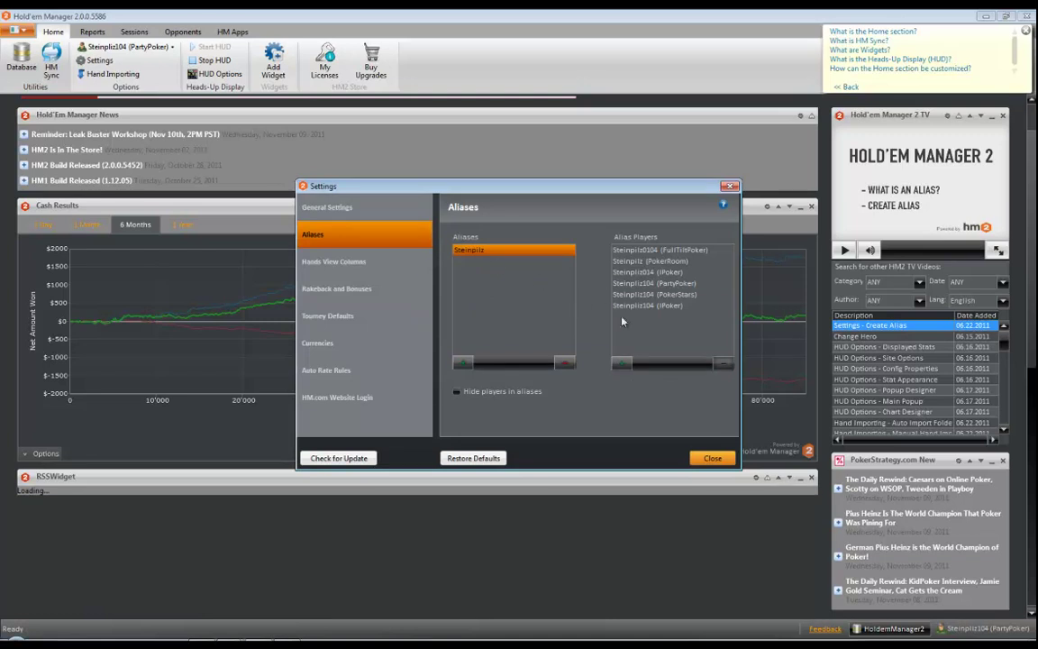
left_click(622, 251)
left_click(631, 250)
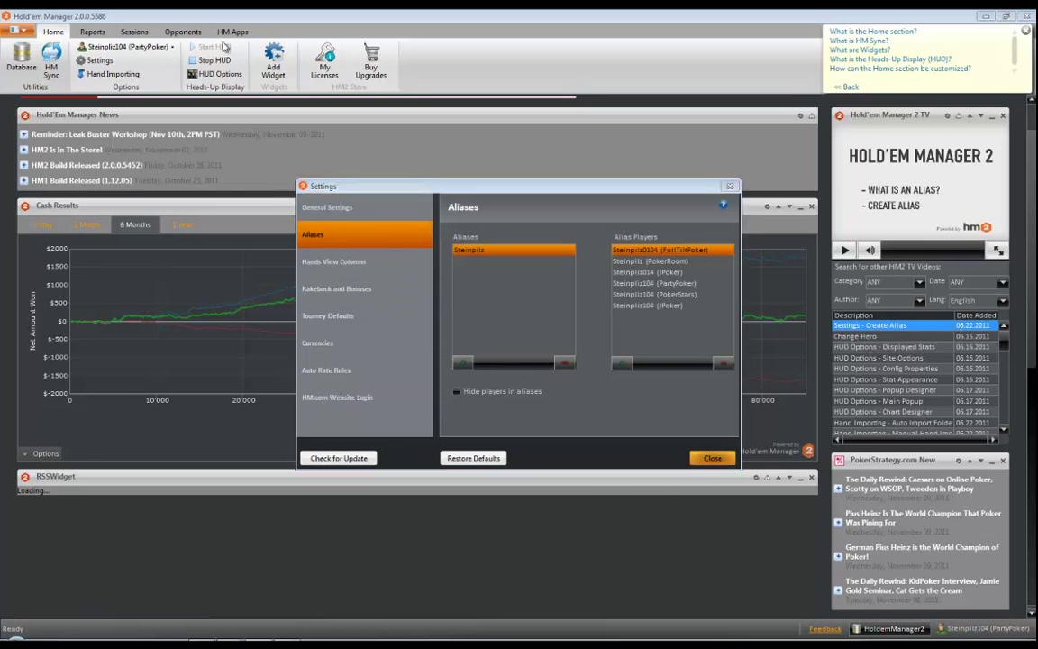
key("Escape")
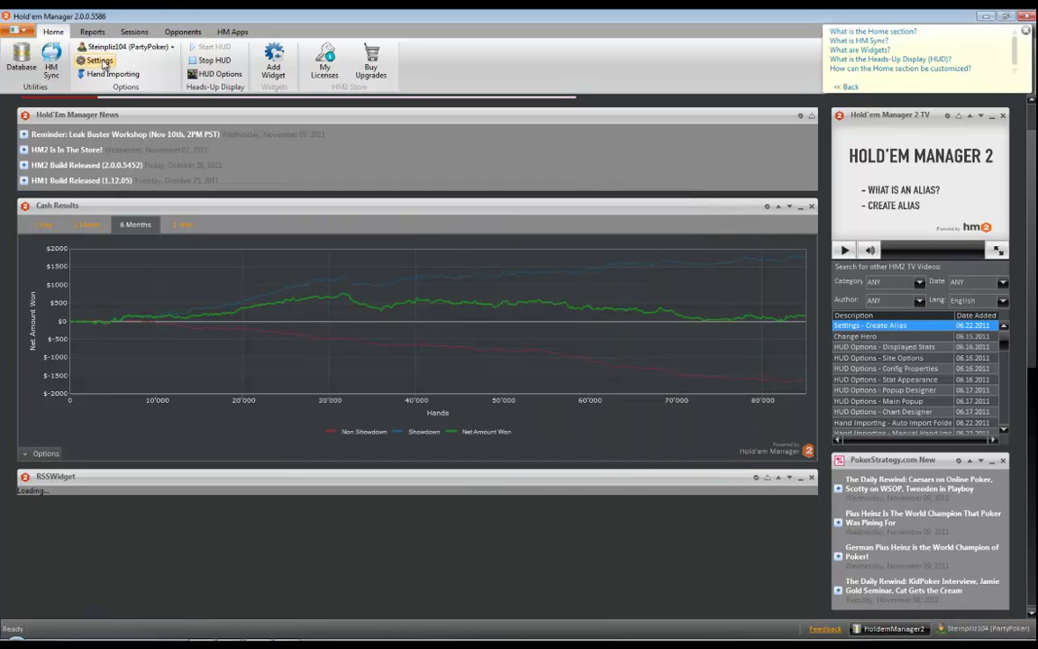
Set the theme to Default in the general settings and acknowledge the restart notice
left_click(99, 60)
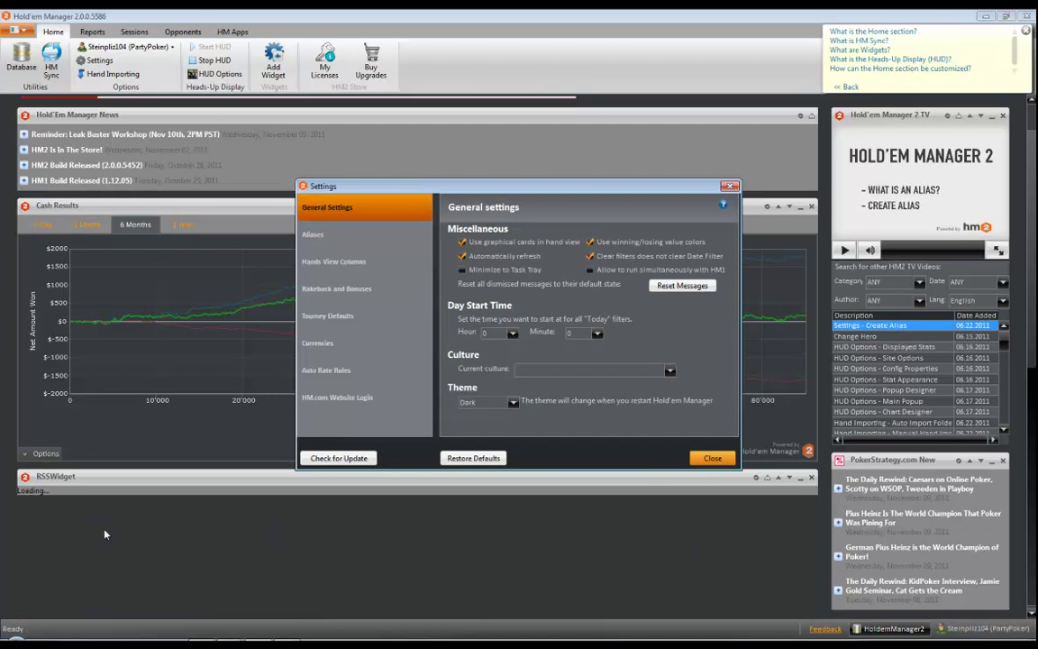
left_click(506, 402)
left_click(501, 421)
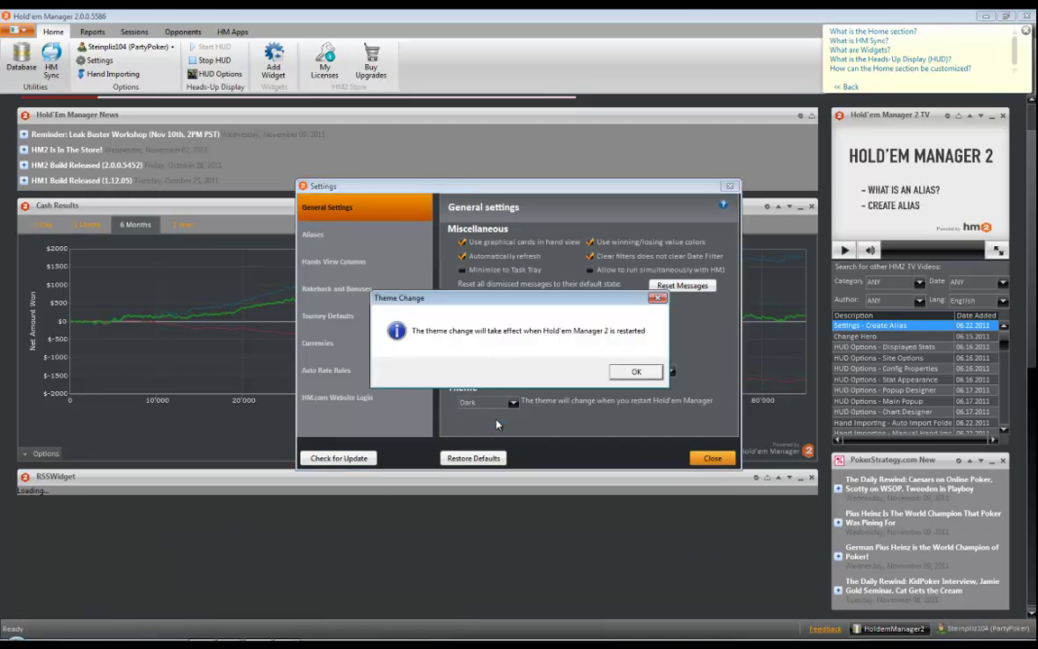
left_click(636, 372)
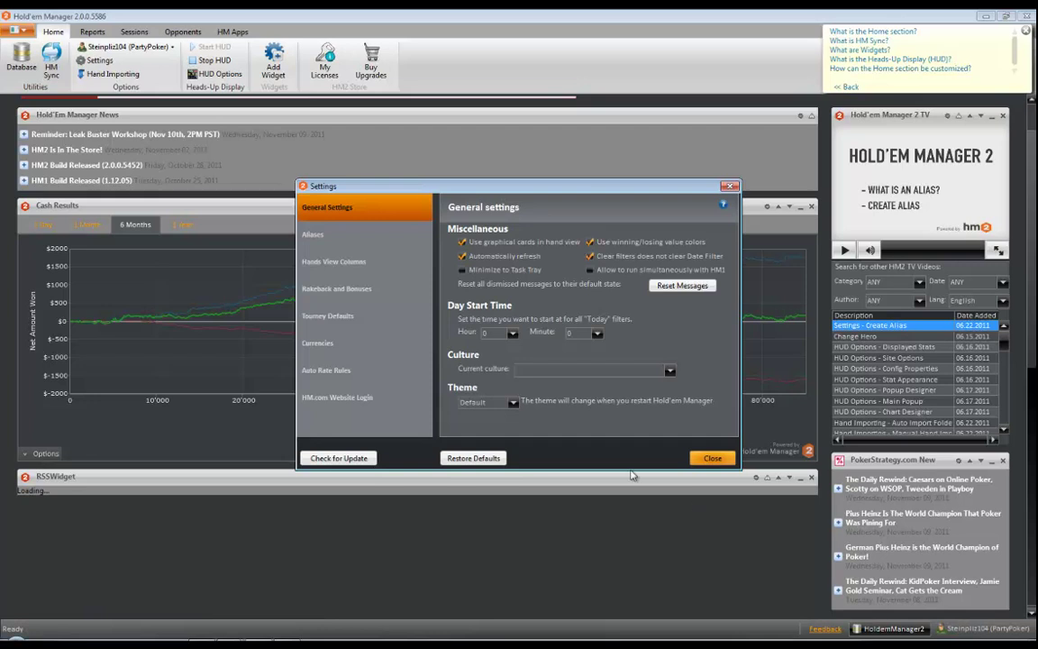
Browse the available cultures without choosing one, then view the General Settings help page and close it
left_click(669, 372)
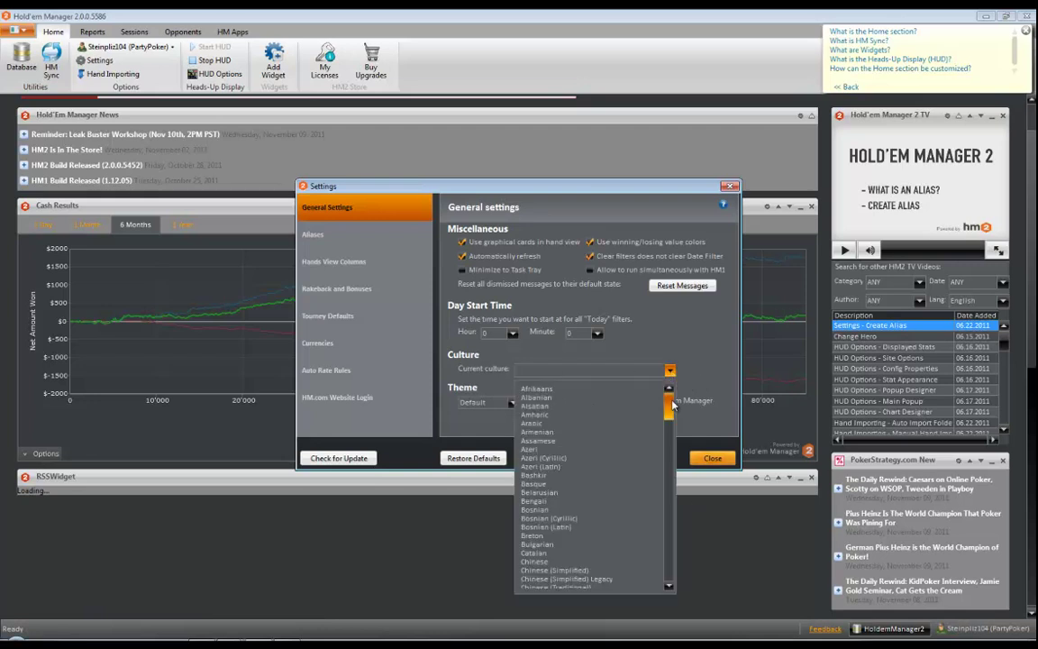
left_click_drag(671, 406, 676, 535)
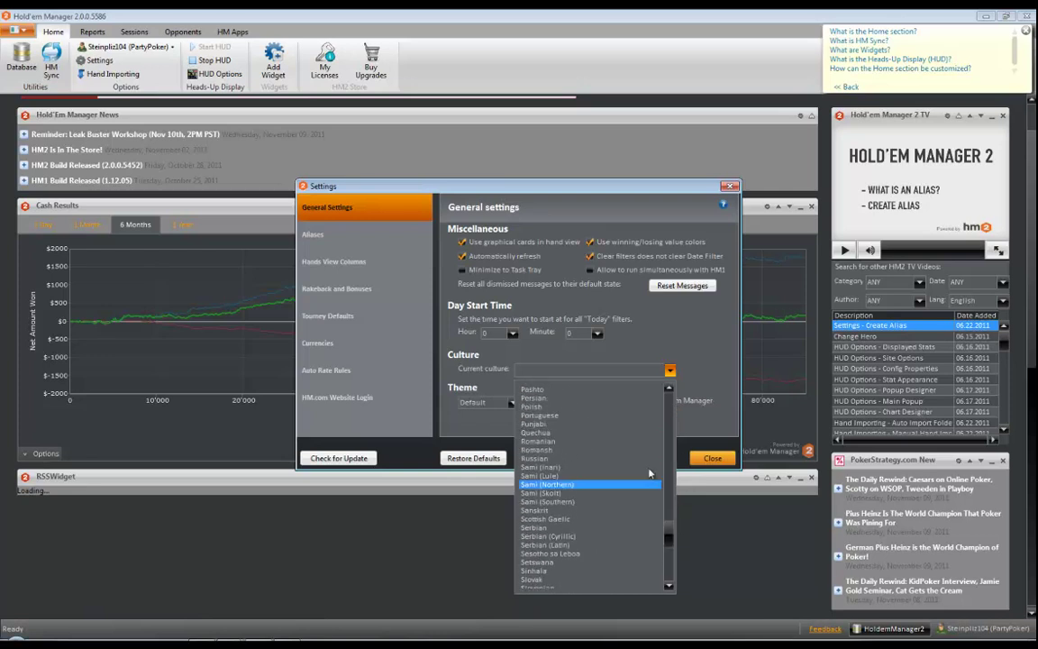
left_click(701, 350)
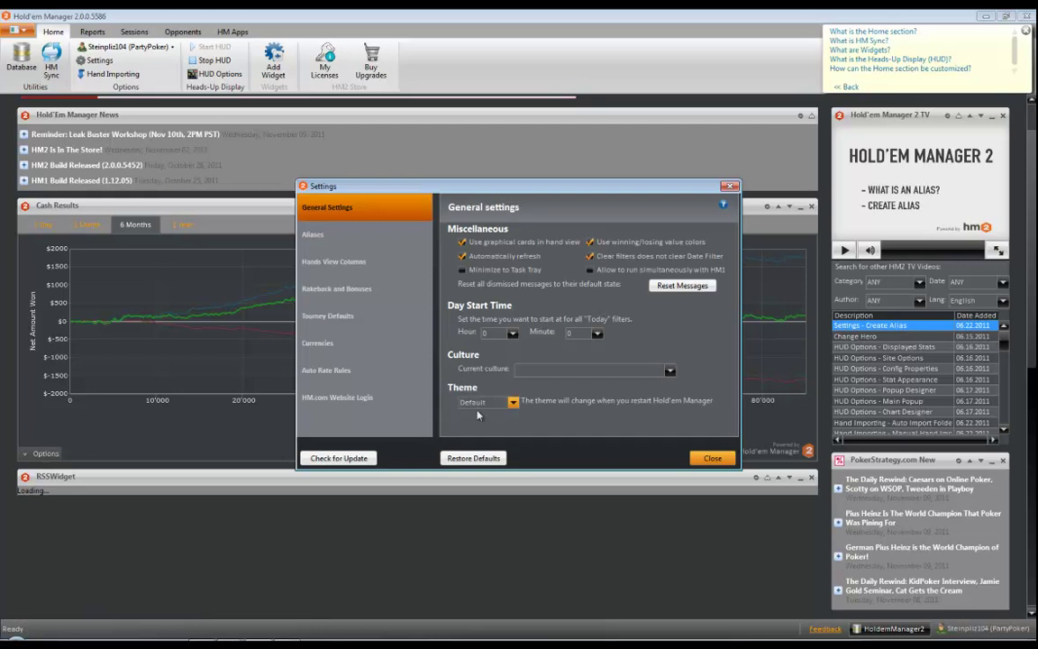
left_click(722, 208)
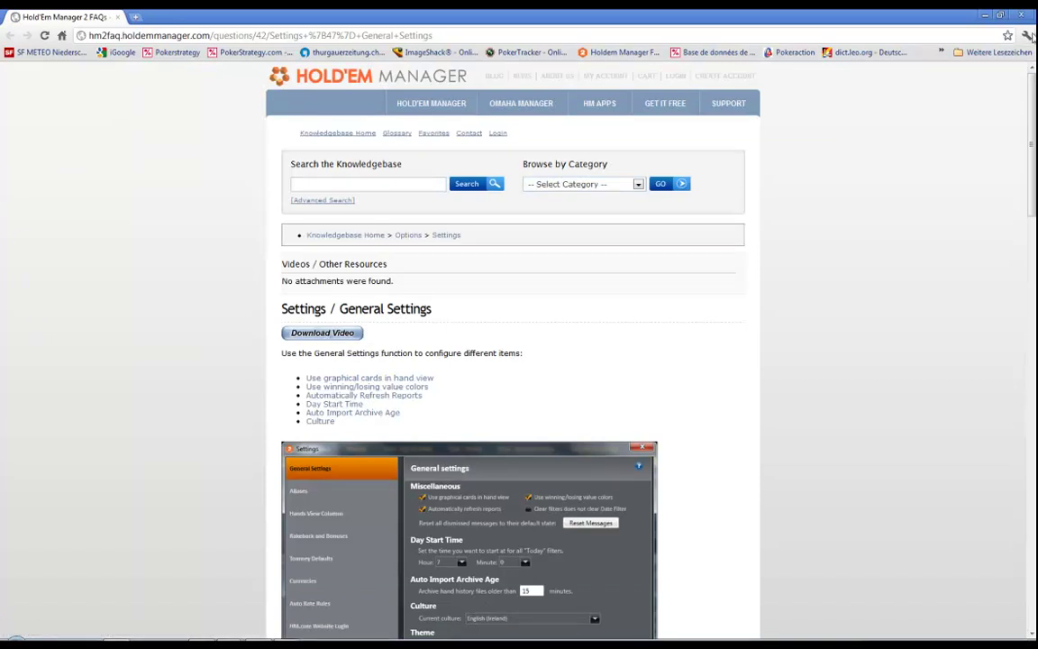
left_click(1022, 16)
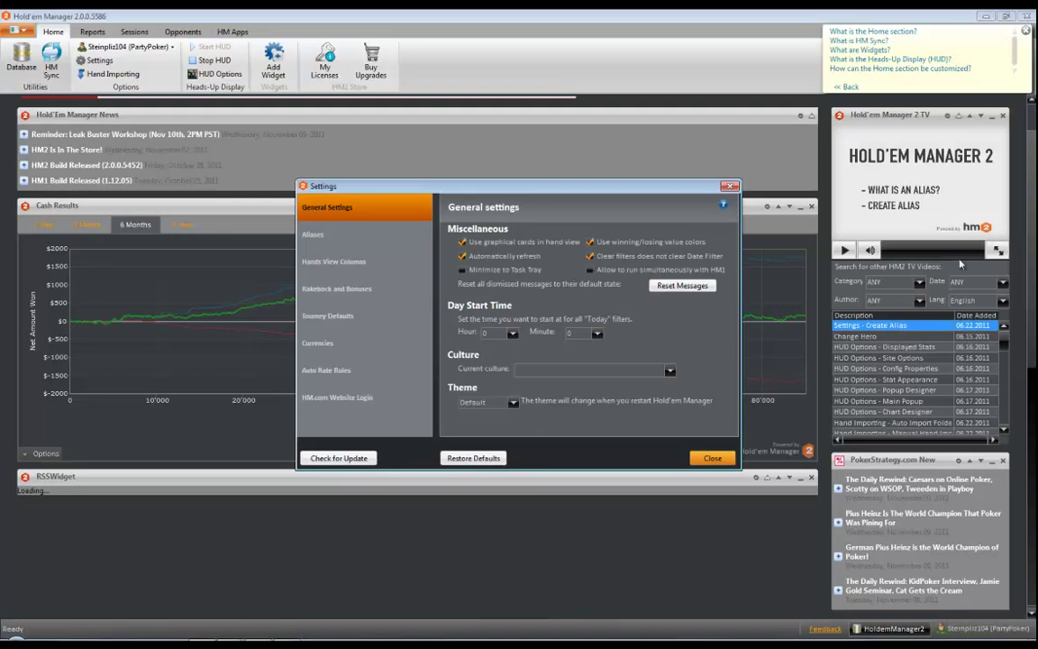
Review the Aliases and Hands View Columns settings, then close the settings and switch to the Sessions section
left_click(313, 235)
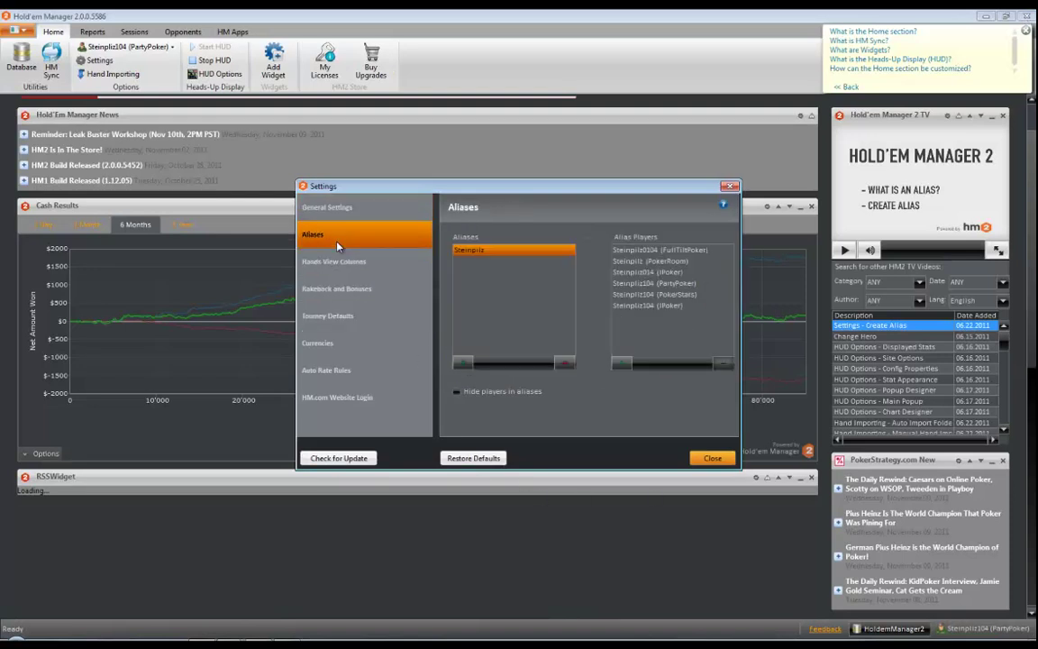
left_click(334, 266)
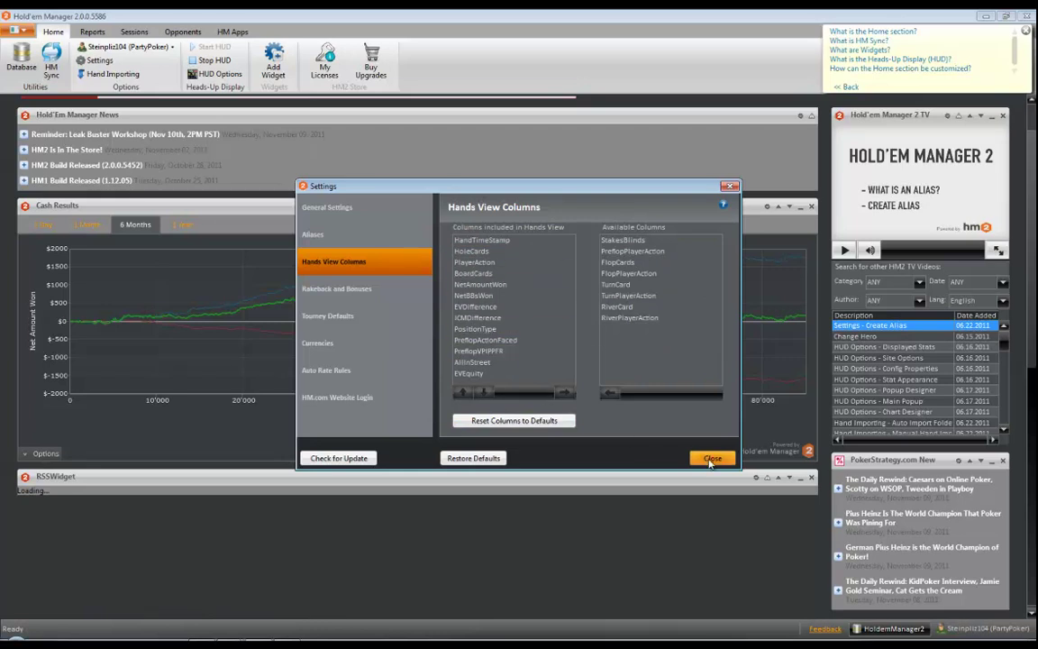
left_click(133, 32)
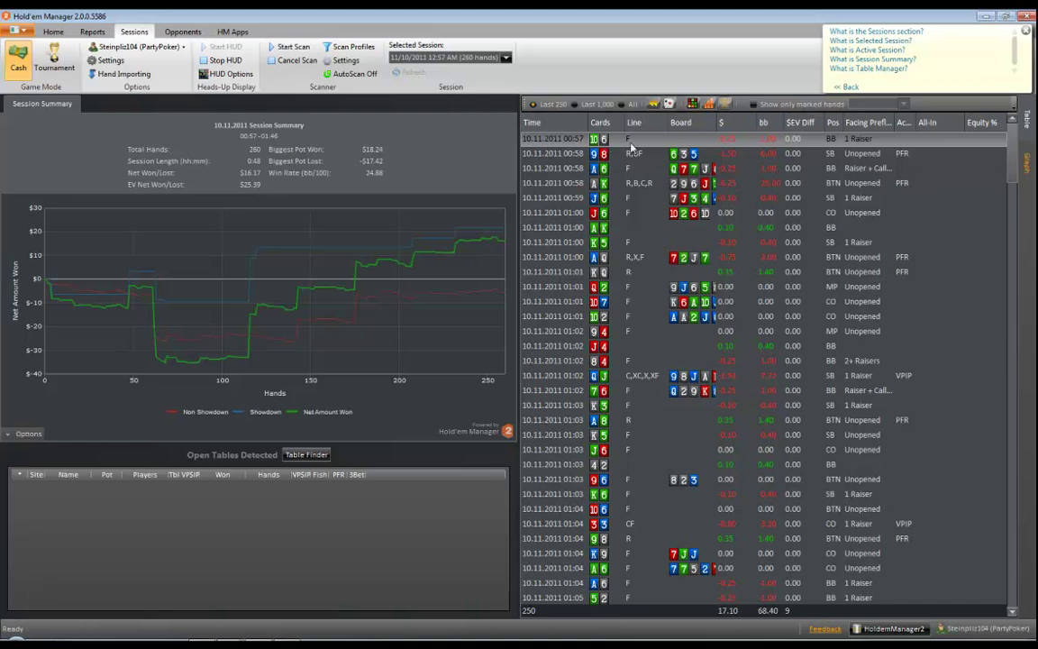
Examine the Hands View Columns settings with the dialog moved off the session's hand list, selecting the available StakesBlinds column
left_click(112, 60)
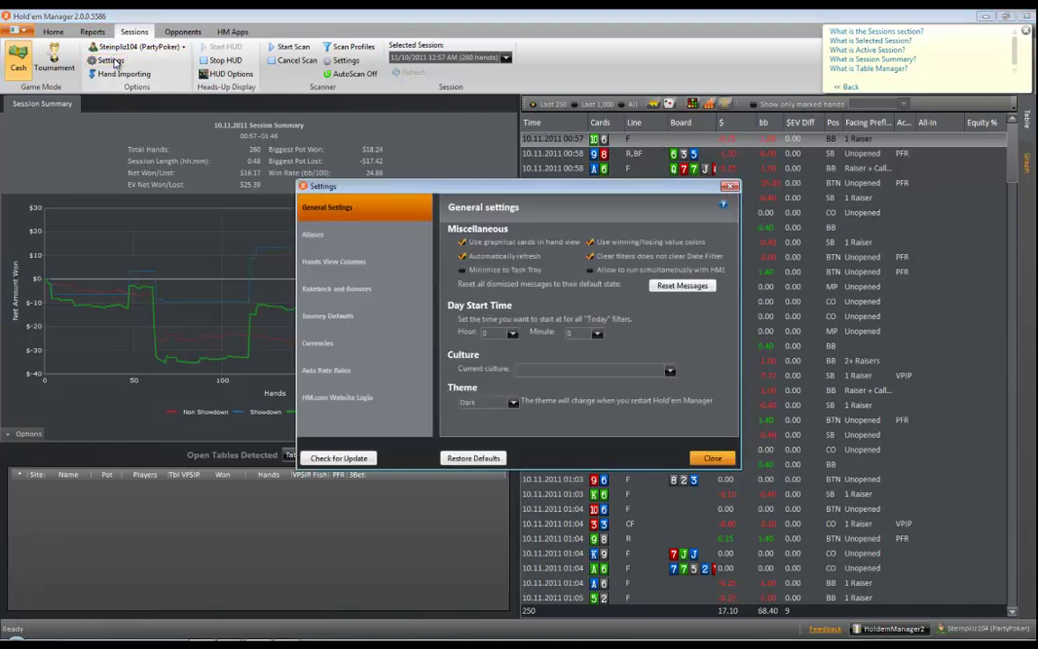
left_click(342, 263)
left_click_drag(393, 191, 179, 175)
left_click_drag(268, 221, 289, 249)
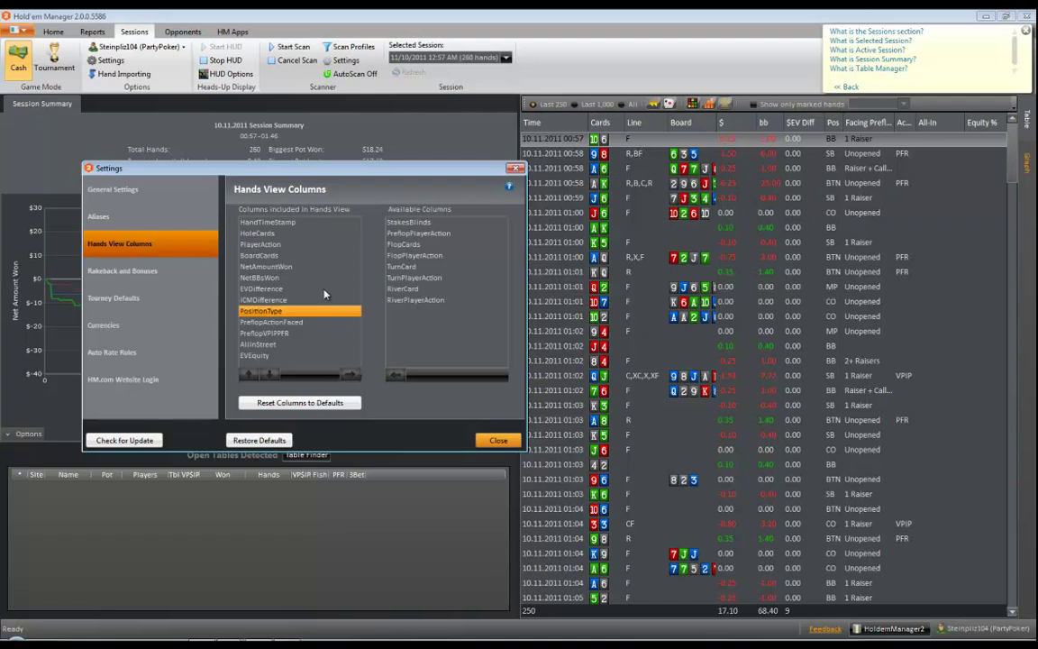
left_click(409, 221)
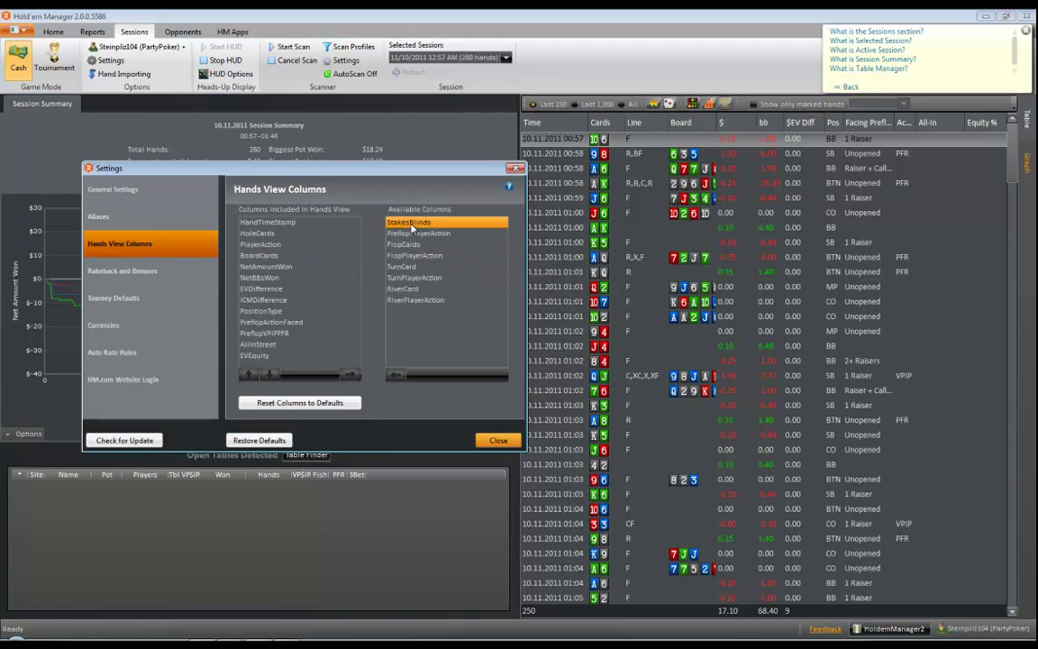
left_click(396, 375)
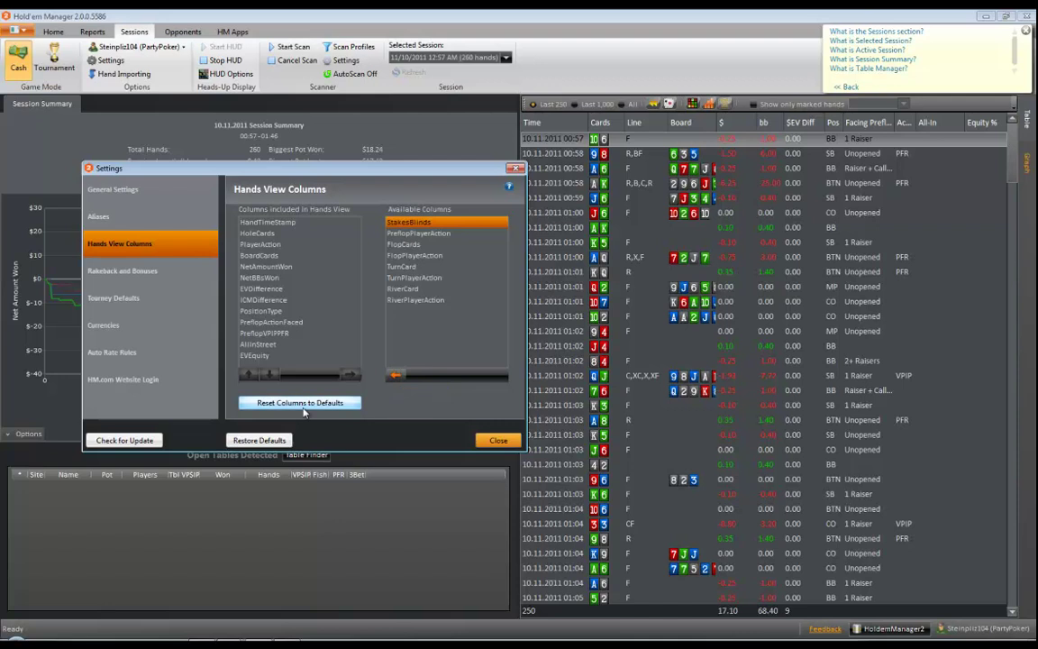
Review the Rakeback and Bonuses settings, viewing the add rakeback and add bonus forms and cancelling both
left_click(95, 278)
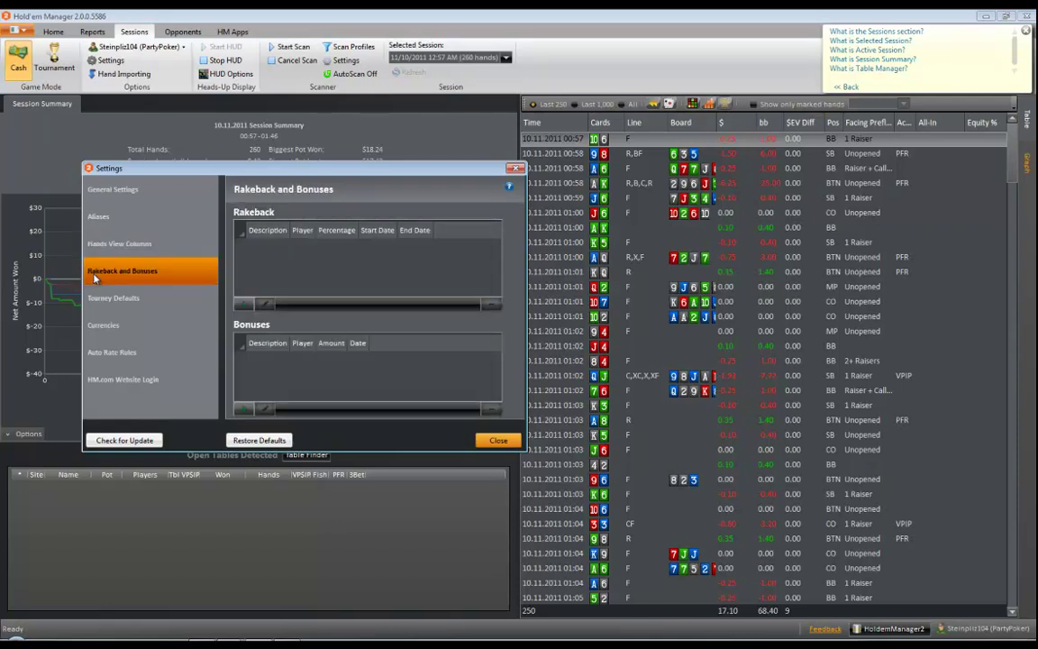
left_click(244, 305)
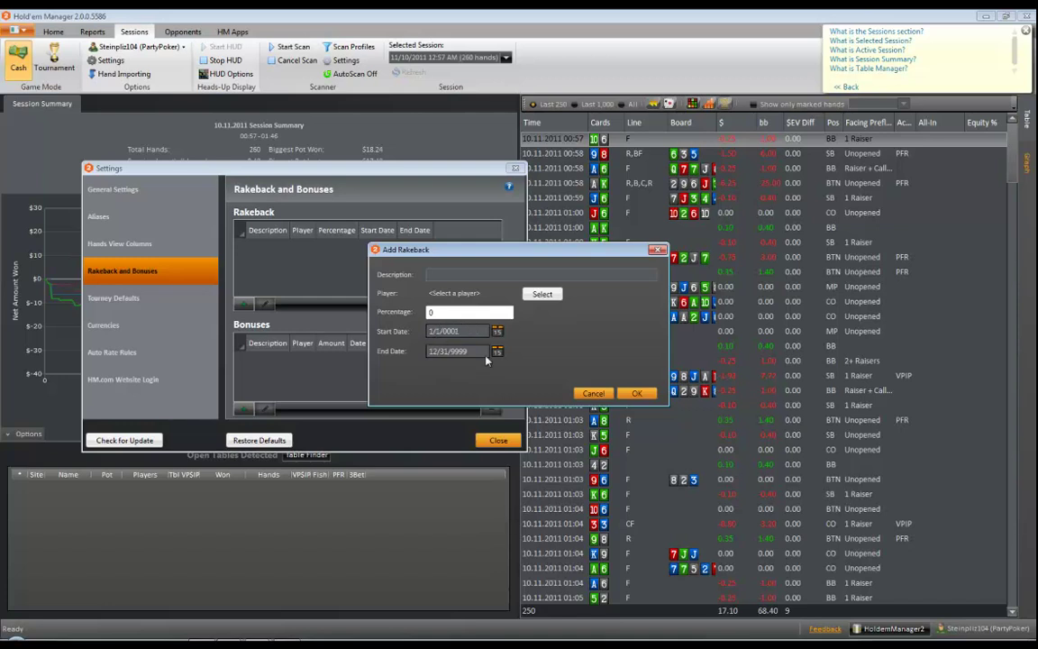
left_click(592, 394)
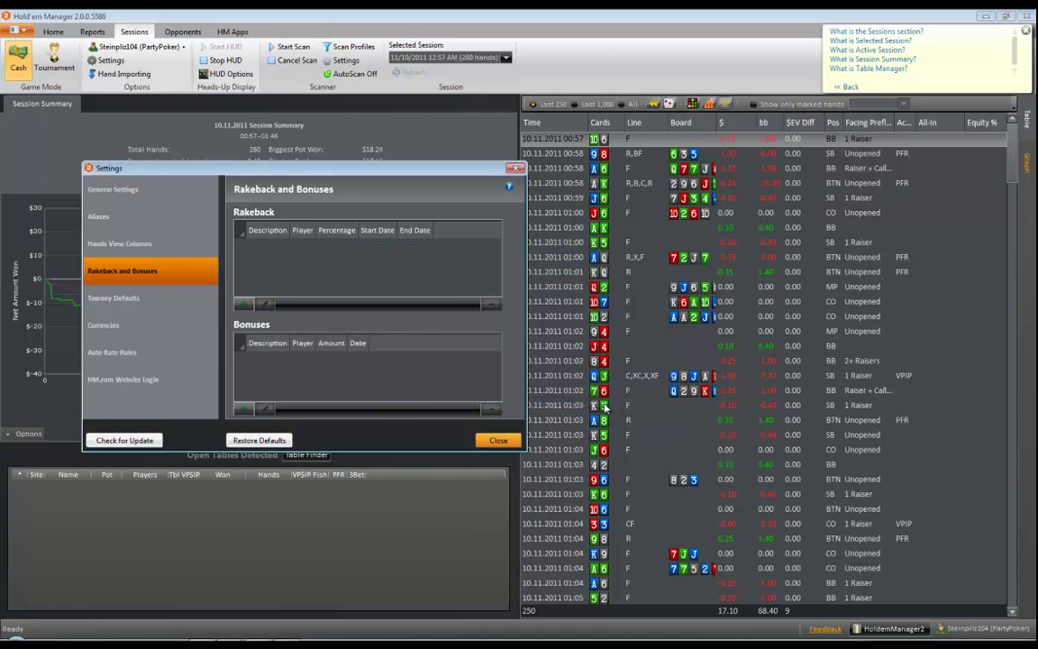
left_click(244, 410)
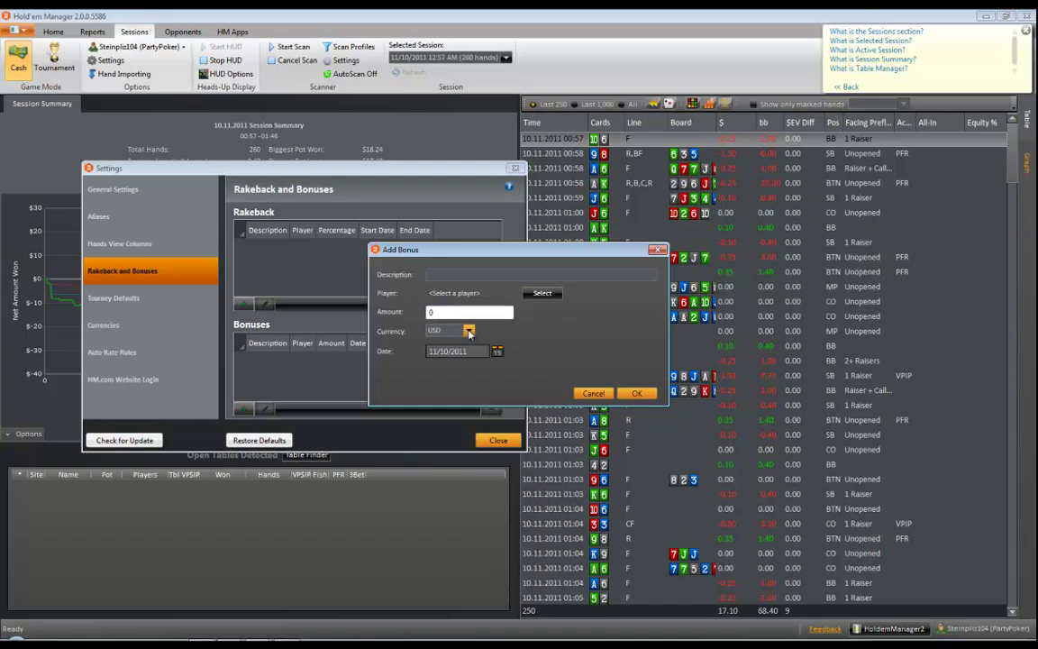
left_click(611, 396)
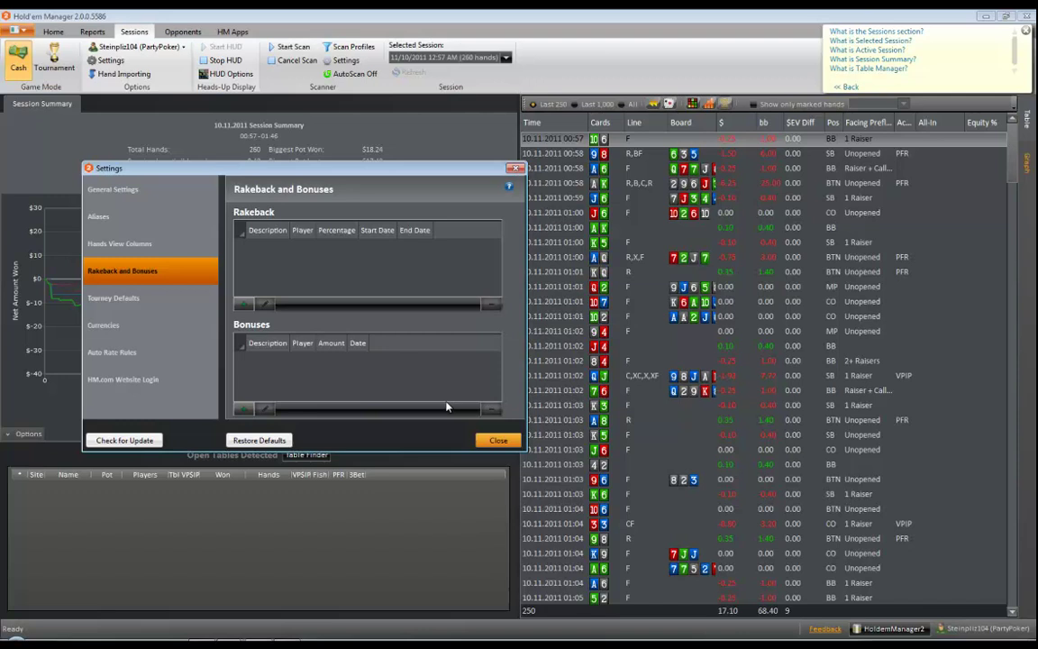
Review the tournament defaults and get the current currency exchange rates
left_click(99, 300)
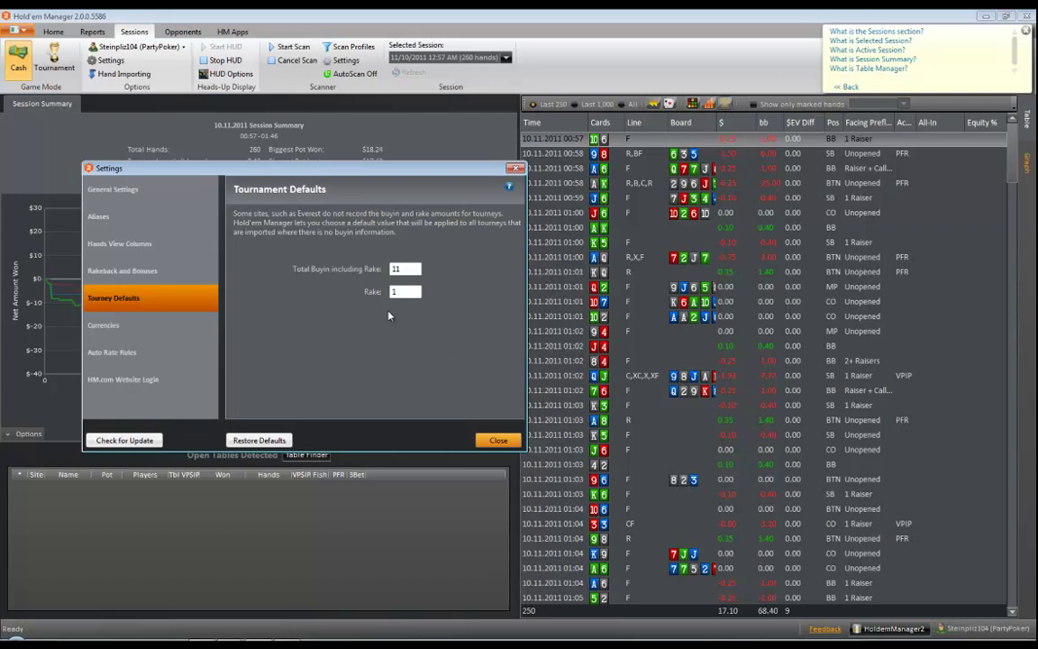
left_click(93, 328)
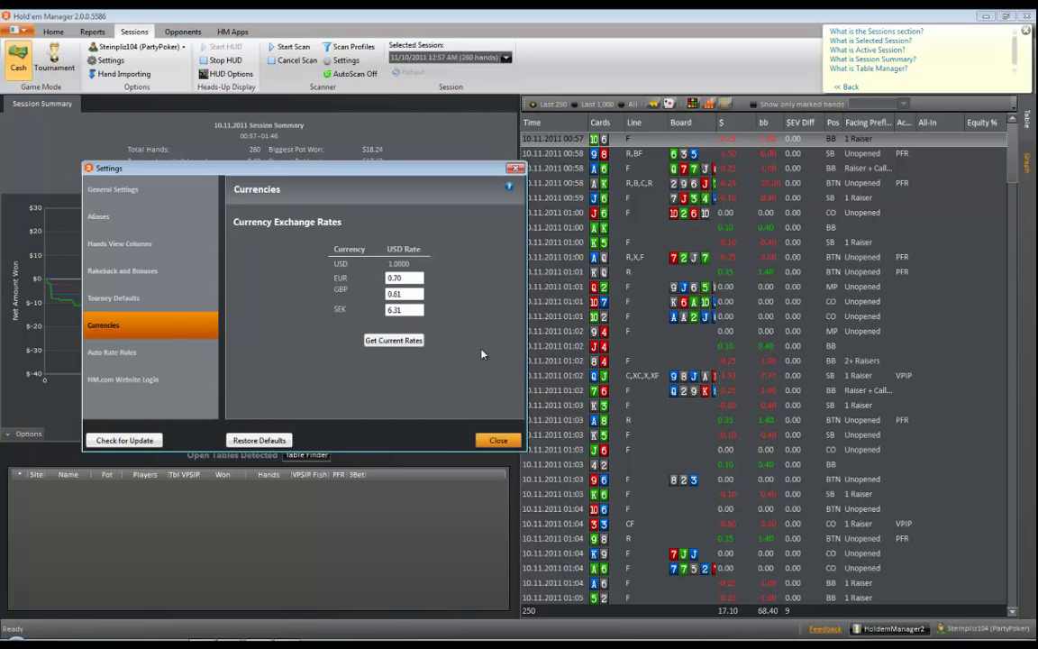
left_click(390, 342)
Review the auto rate rules and open the Green Fish rule for editing
left_click(163, 355)
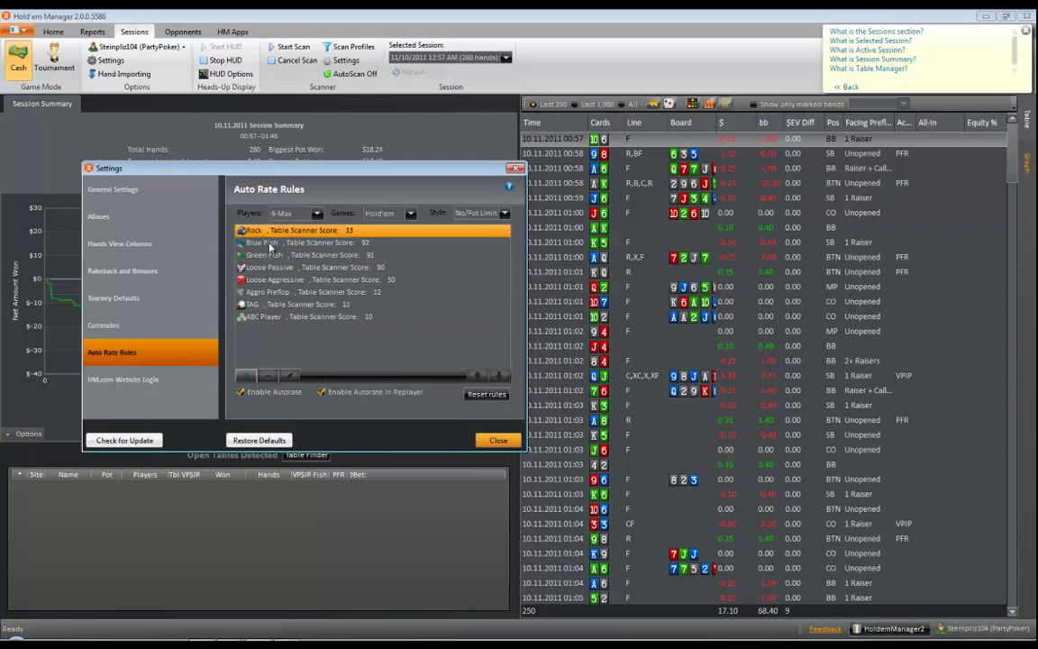
mouse_move(276, 258)
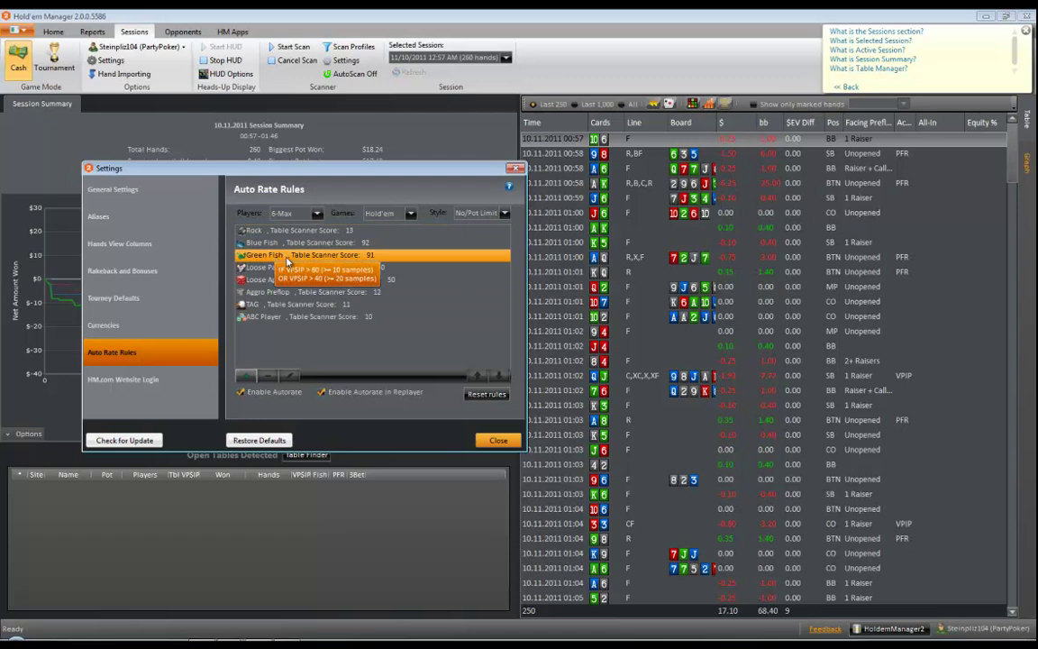
double_click(299, 259)
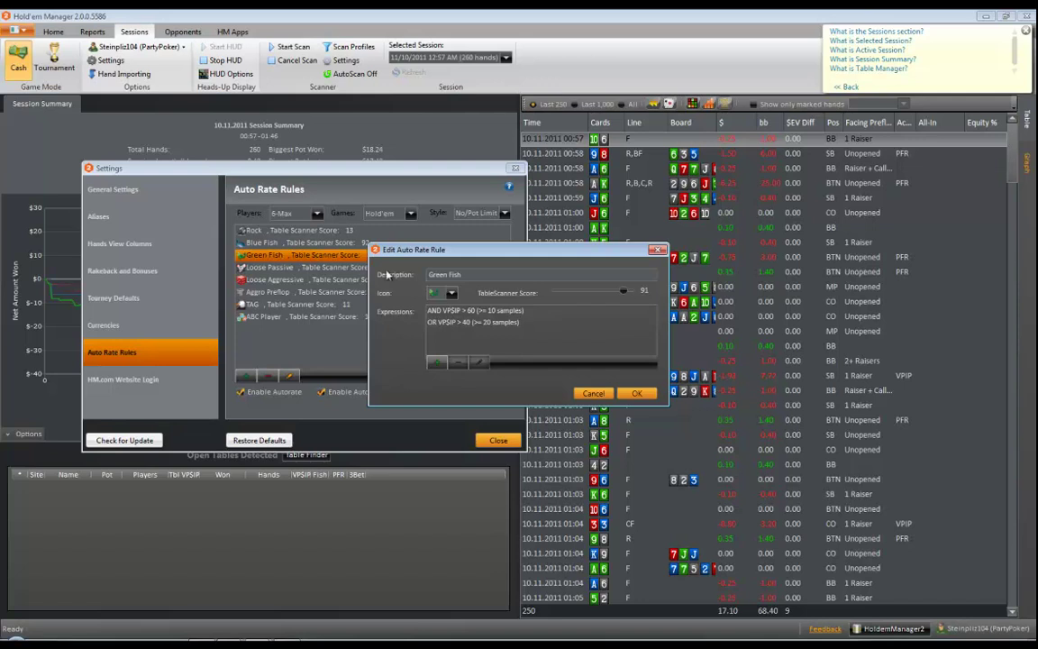
Try a PFR expression between 0 and 8 over 10 samples in the Green Fish rule, then cancel the expression and the rule edit
left_click(438, 364)
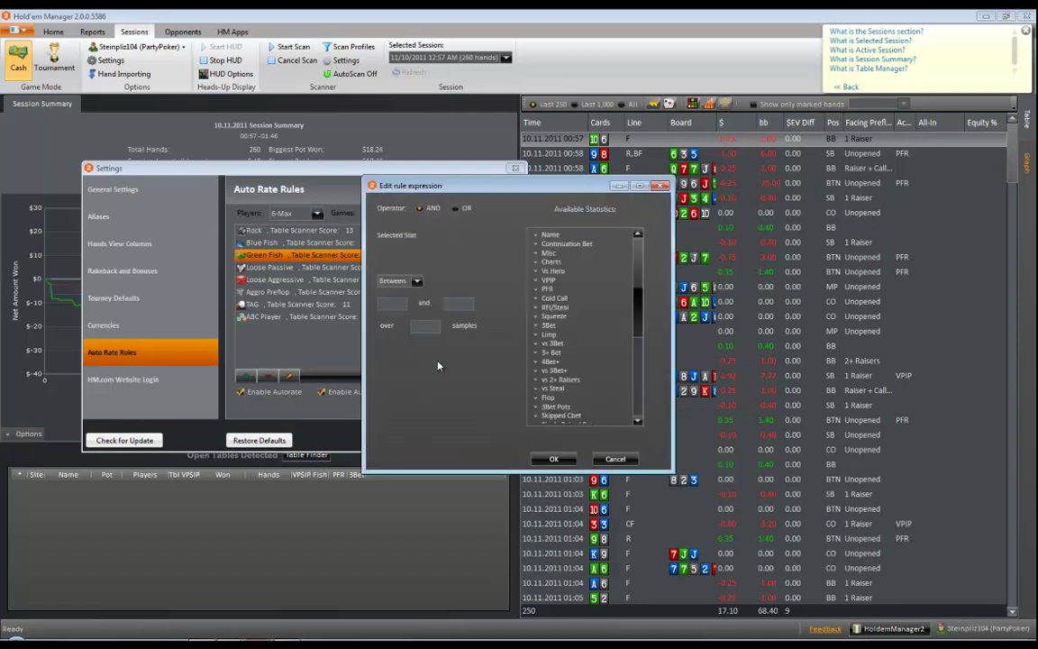
left_click(536, 290)
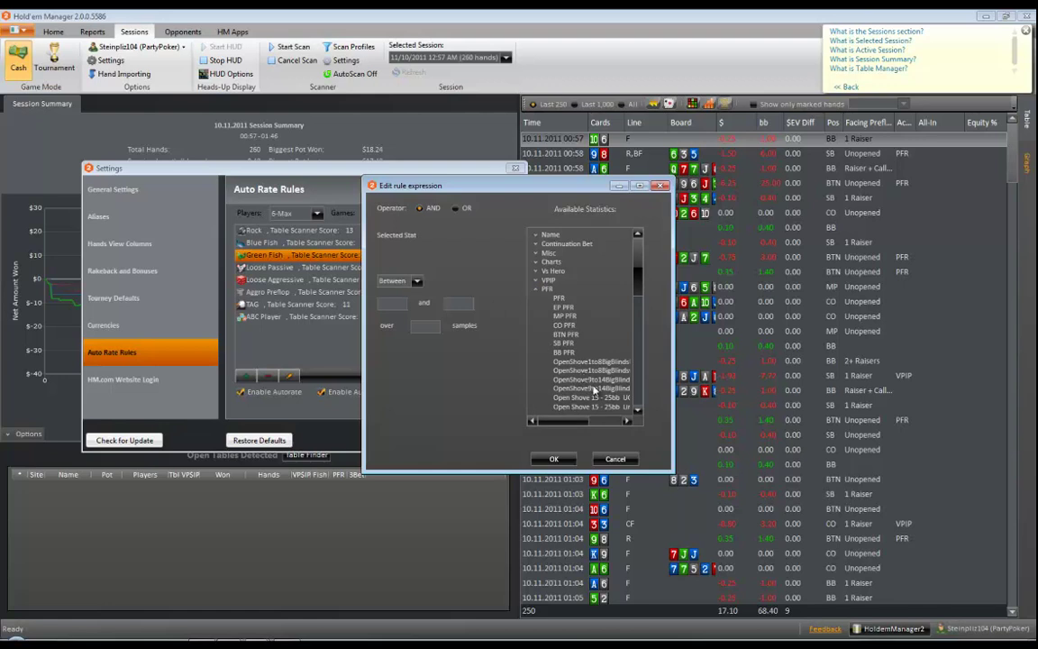
left_click(558, 298)
type("0")
type("8")
left_click(436, 326)
type("10")
left_click(614, 459)
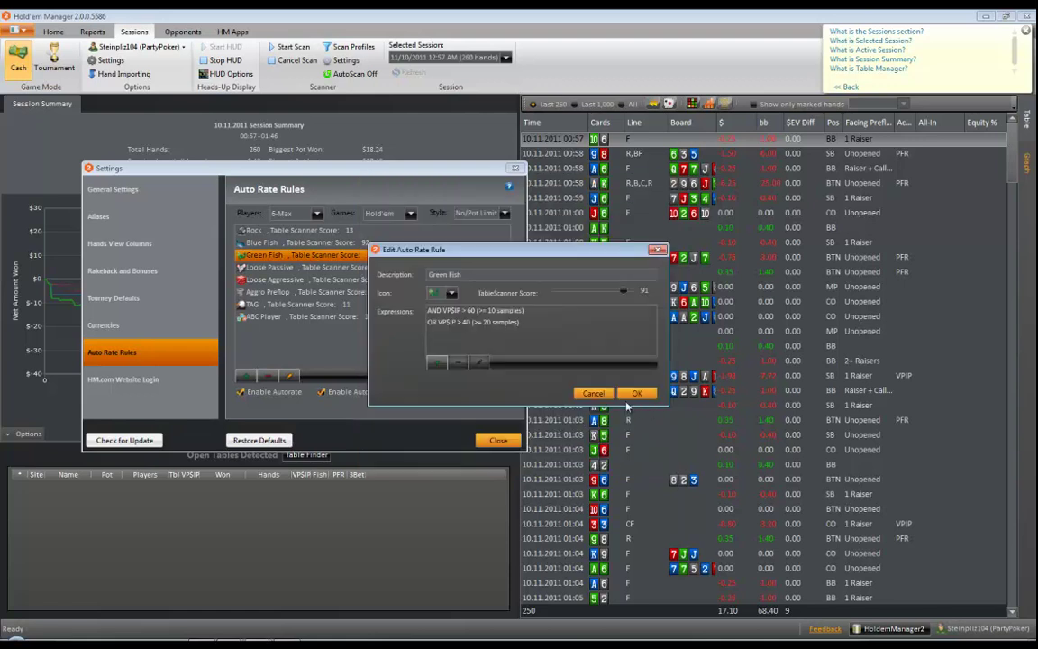
left_click(592, 394)
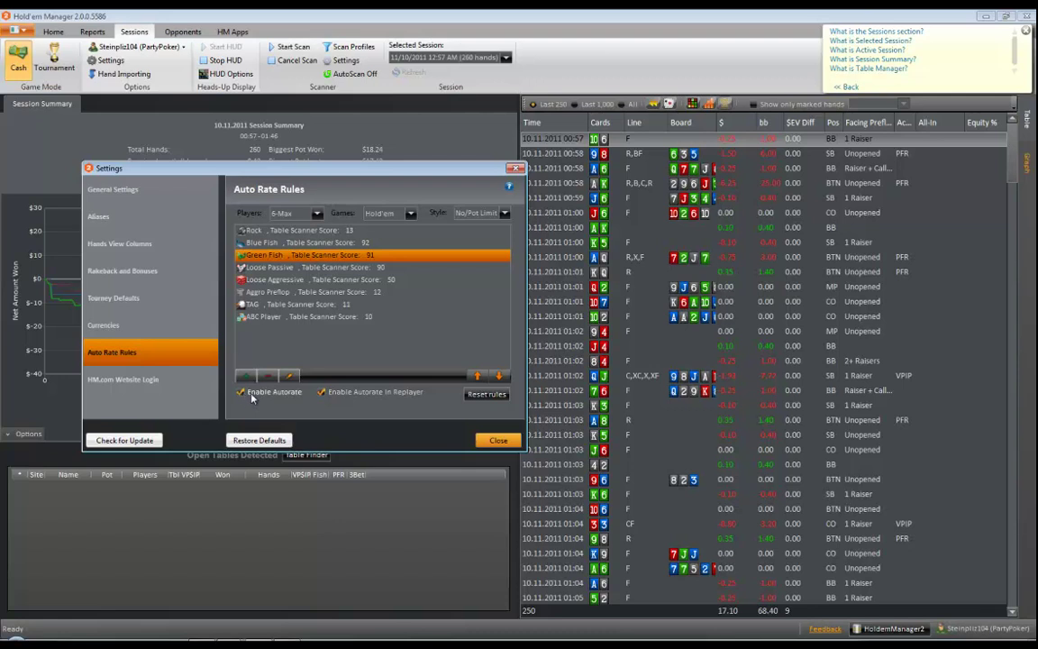
View the HM.com Website Login settings and close the settings
left_click(132, 390)
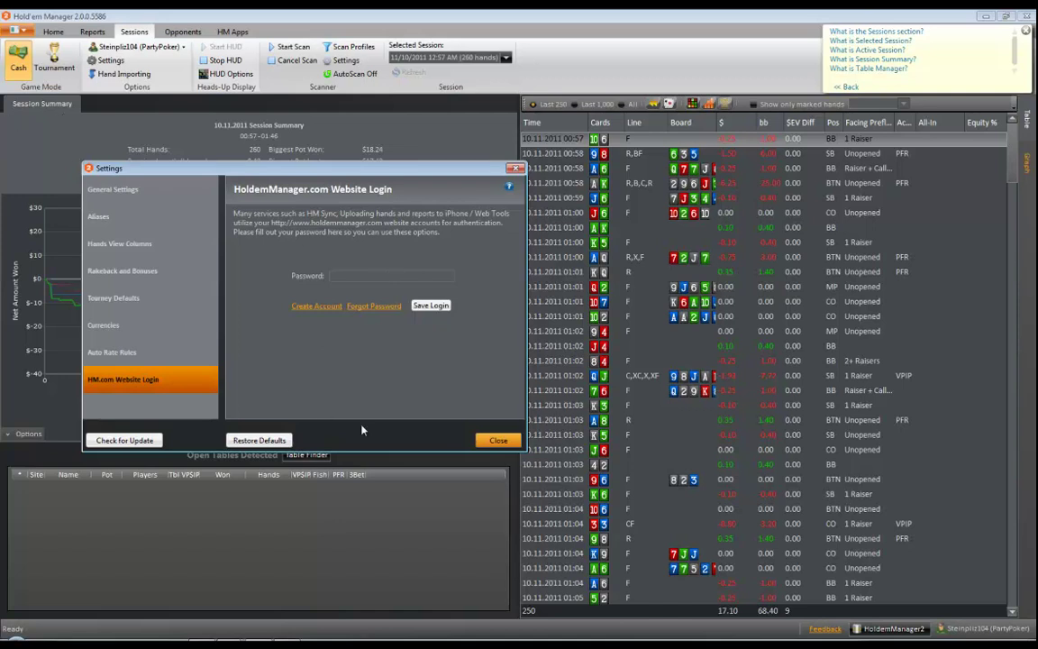
left_click(500, 441)
left_click(498, 440)
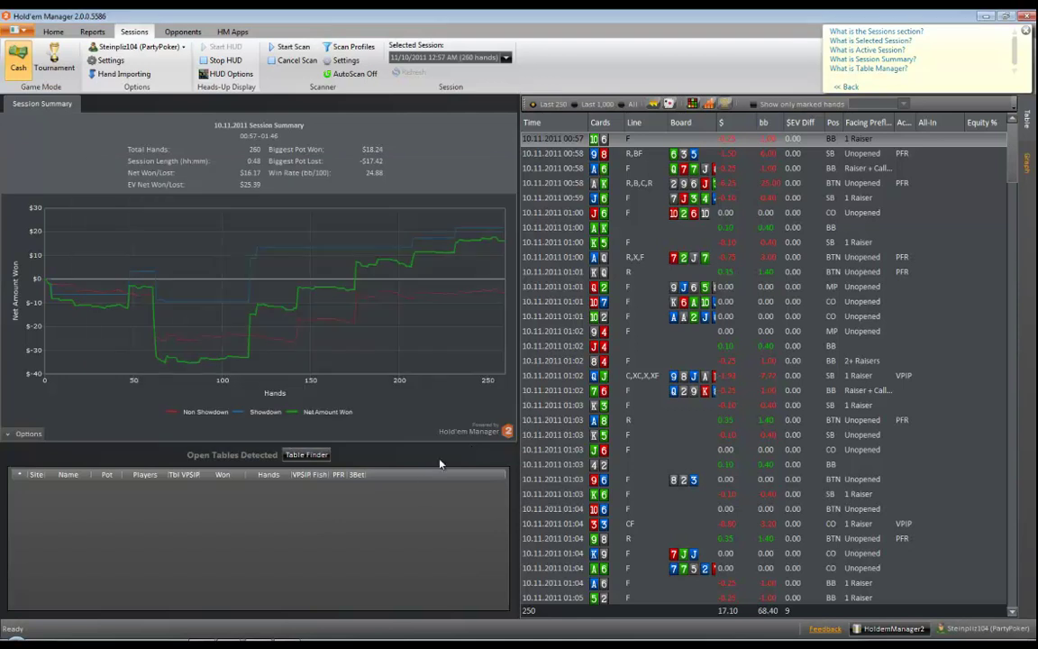
Review manual hand importing, viewing the file and folder selection dialogs and cancelling both, then close the import window
left_click(120, 74)
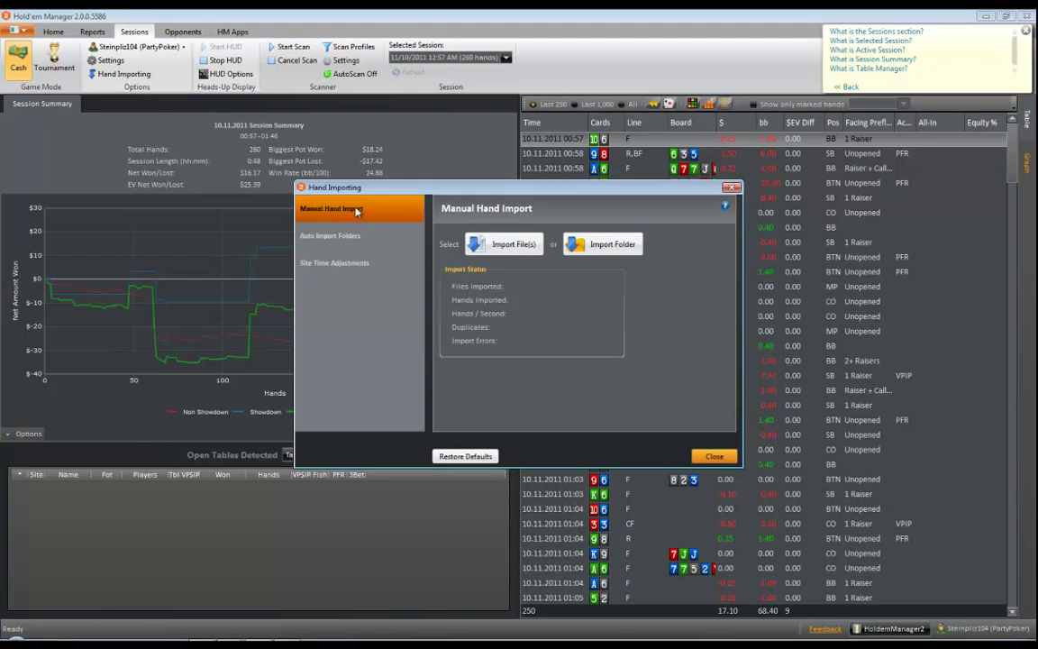
left_click(506, 245)
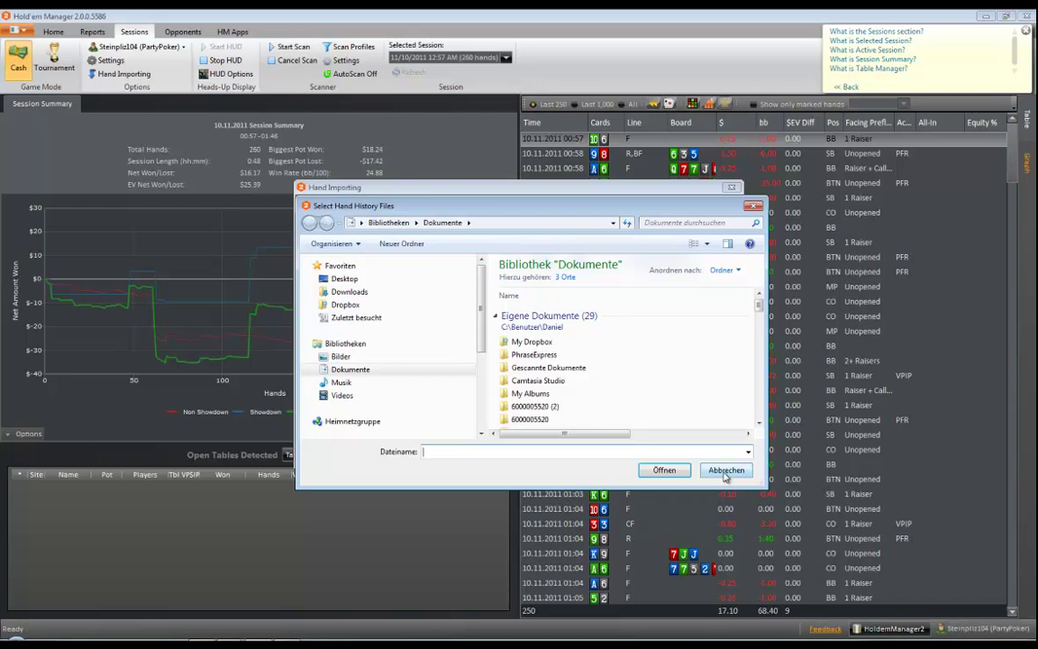
left_click(726, 472)
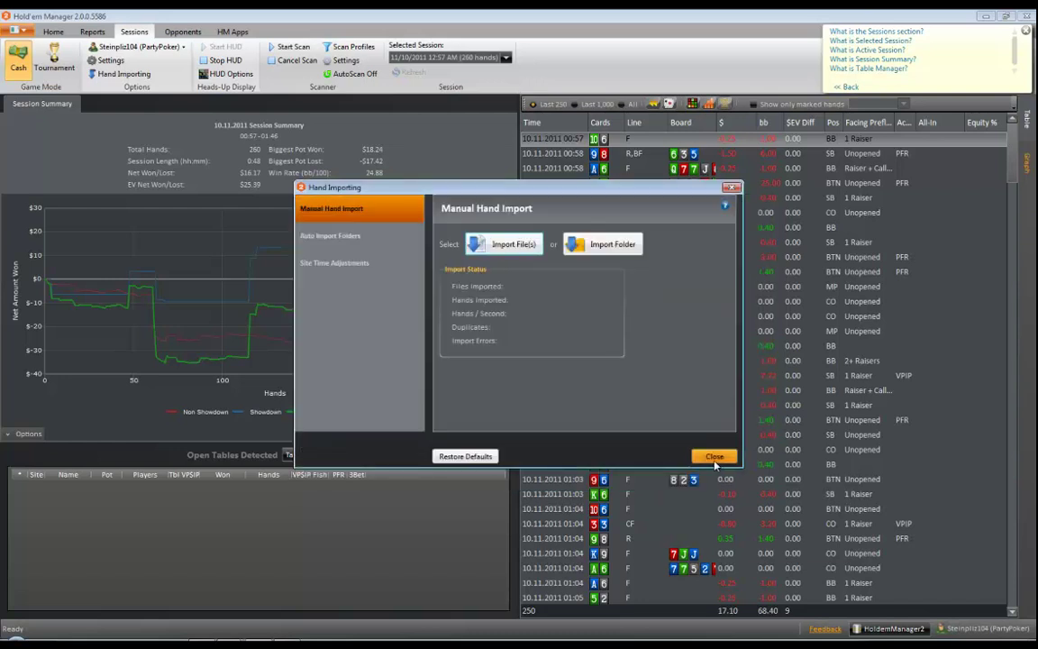
left_click(629, 252)
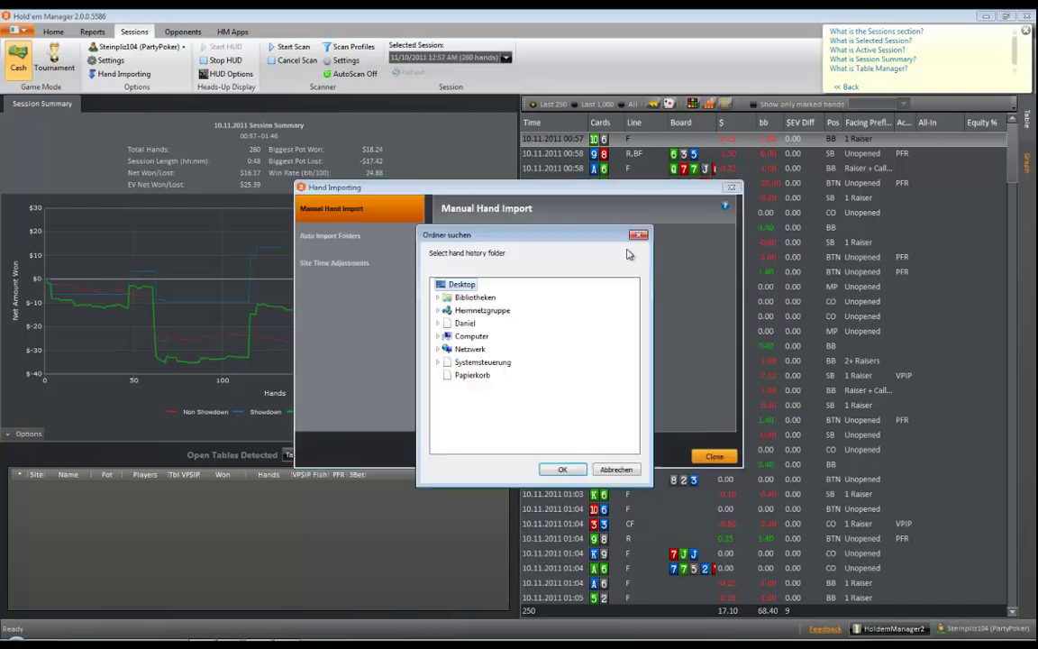
left_click(615, 469)
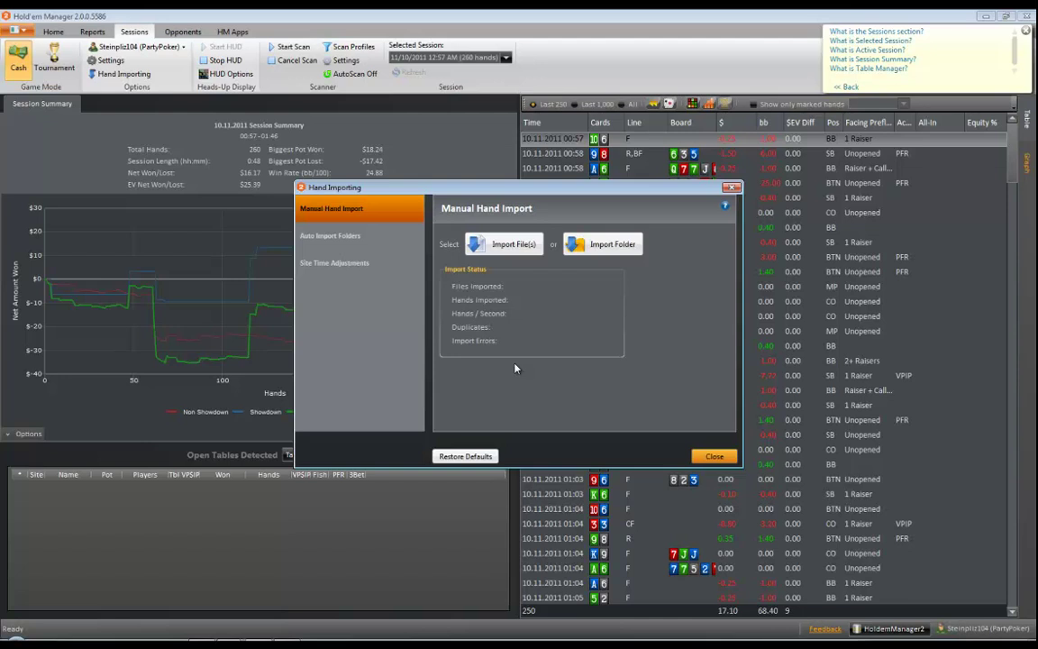
left_click(714, 456)
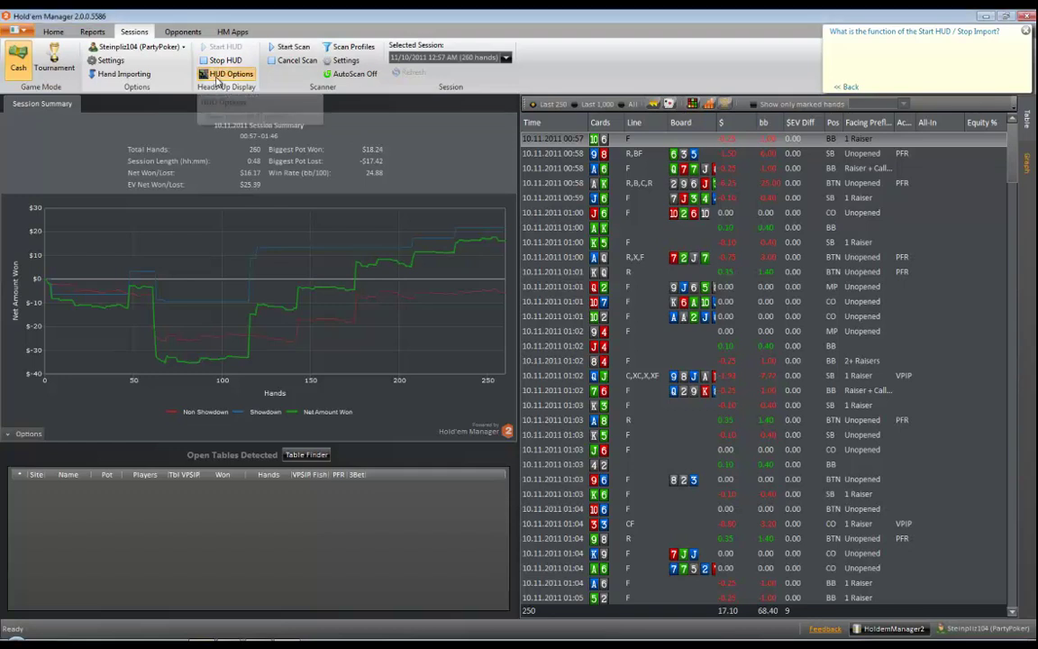
Browse the available HUD layouts in the HUD options and close the list, keeping nlsixmax
left_click(216, 81)
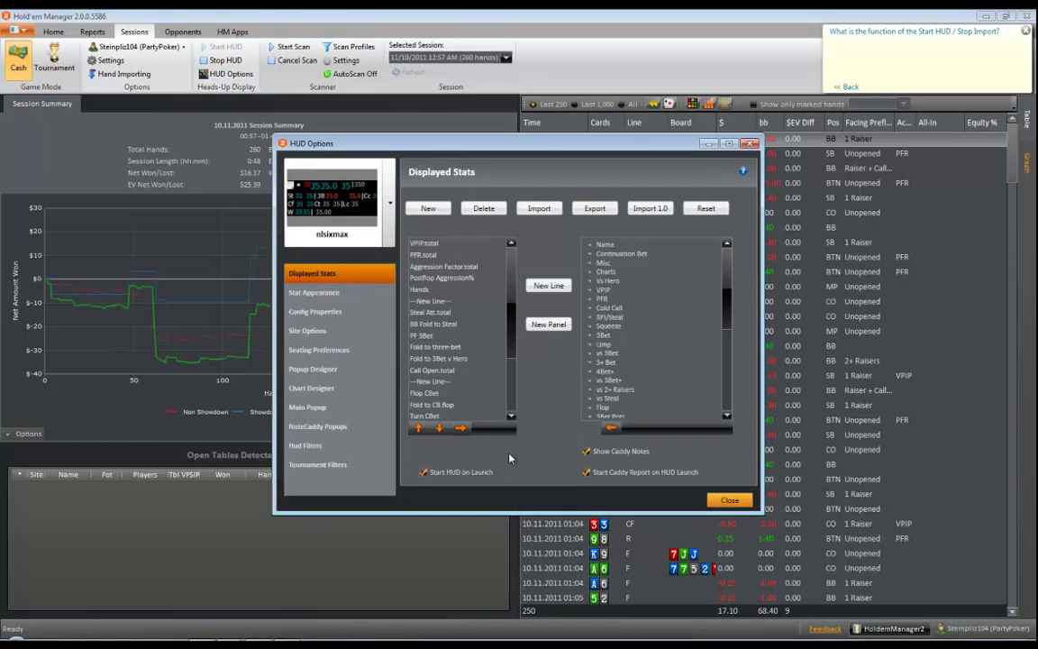
left_click(360, 207)
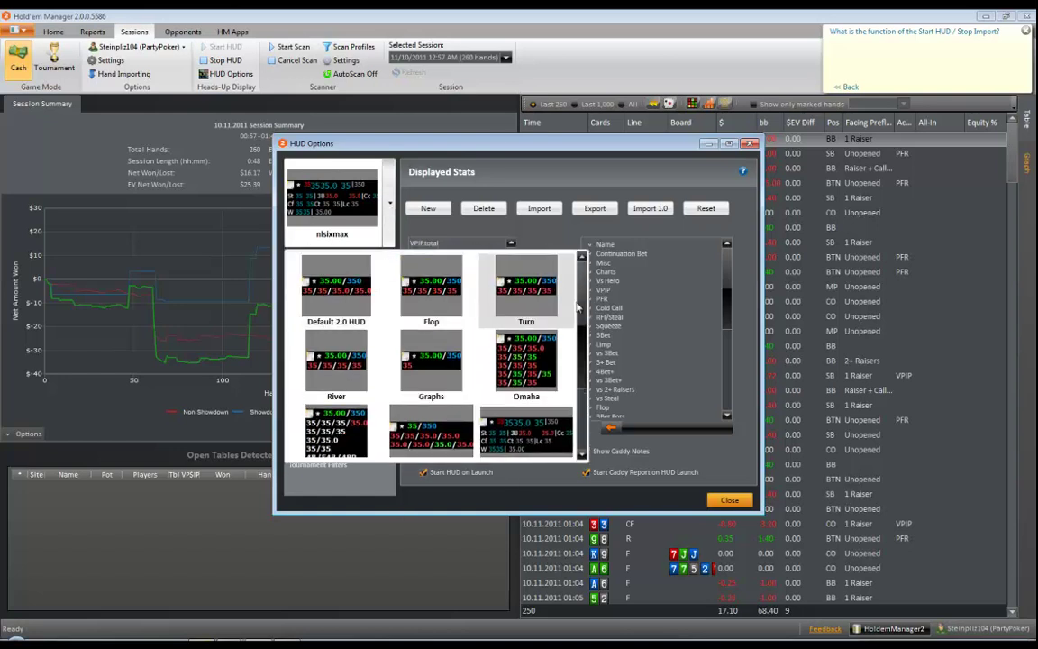
scroll(578, 308, "down", 3)
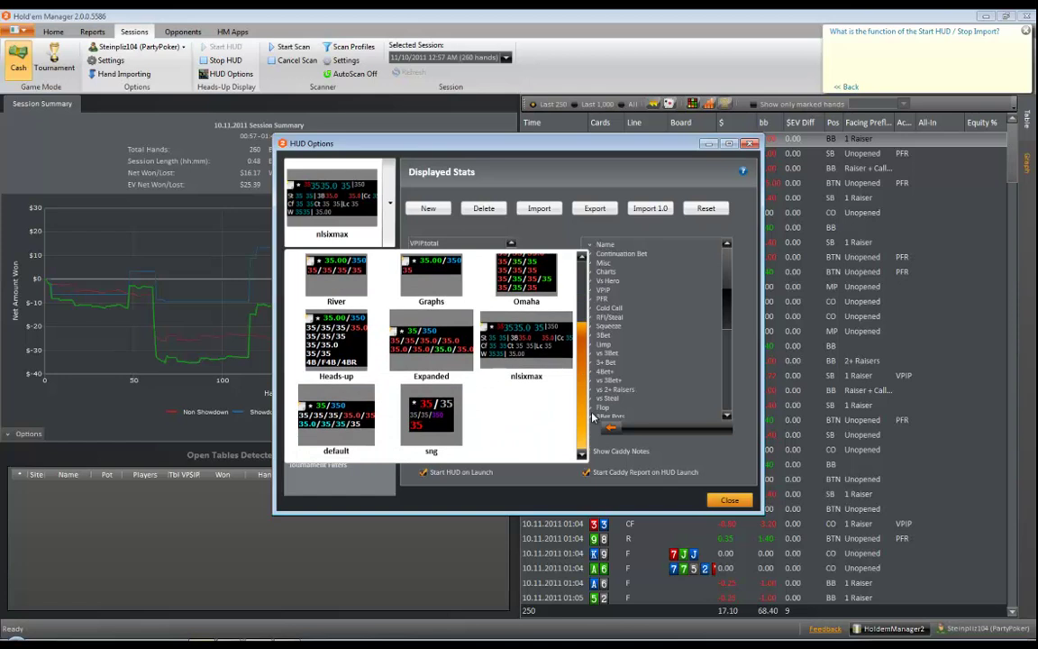
scroll(590, 388, "up", 3)
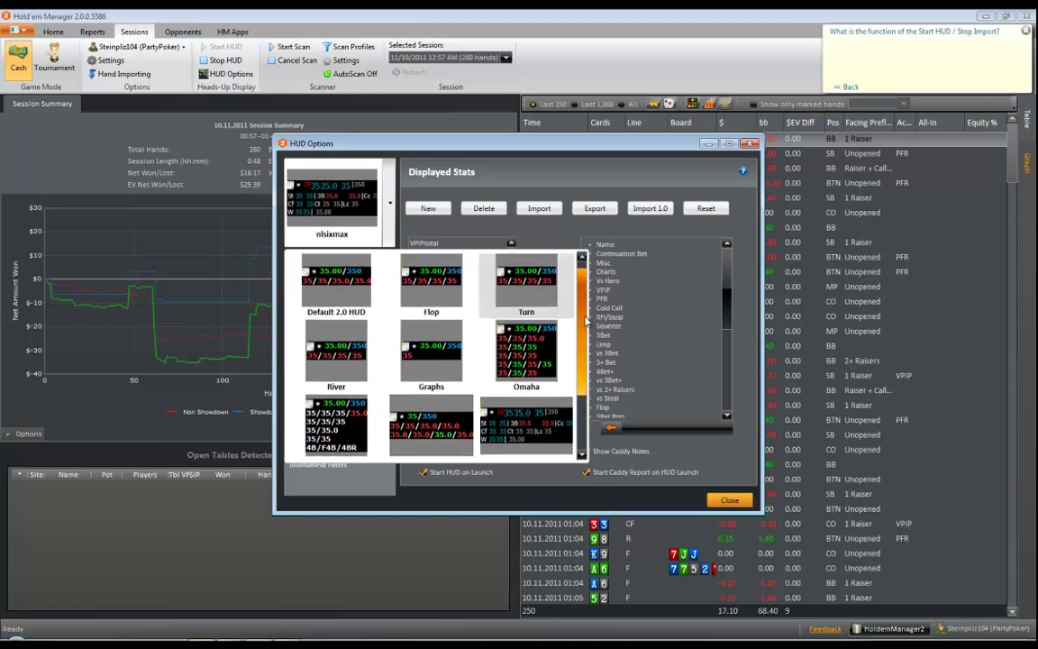
scroll(587, 320, "down", 3)
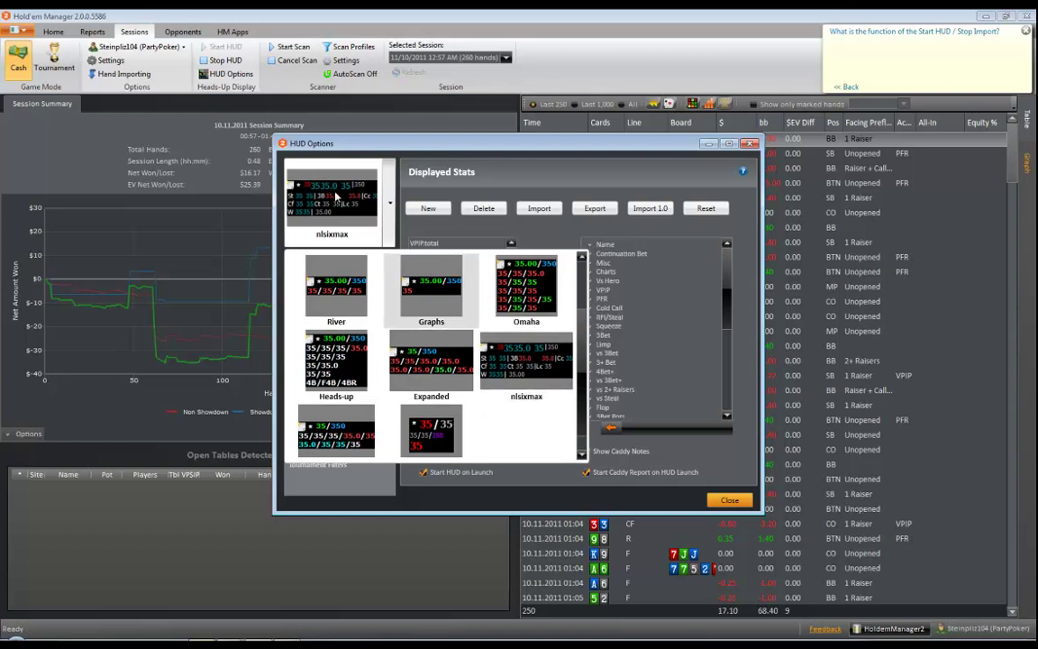
left_click(335, 196)
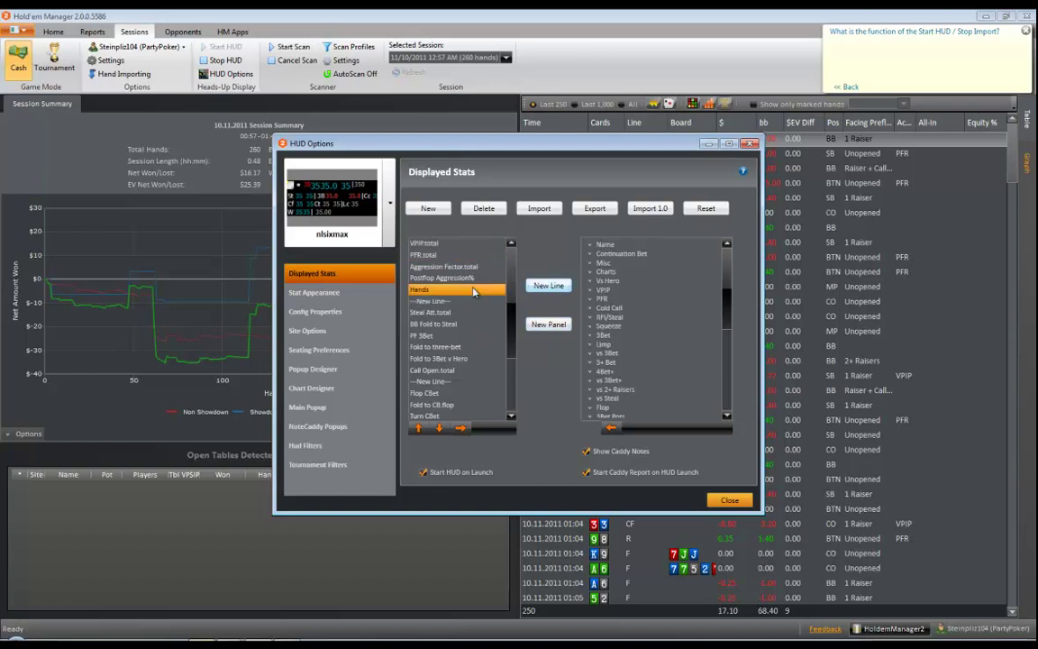
Try a line break before Postflop Aggression% in the nlsixmax displayed stats, and remove it again
left_click(437, 267)
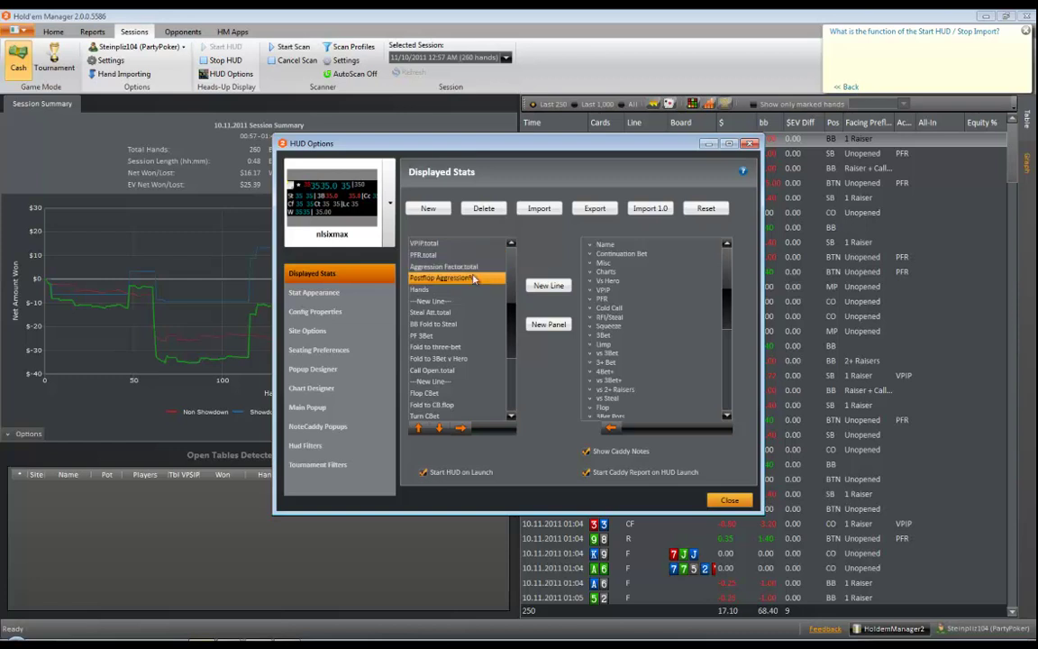
left_click(553, 286)
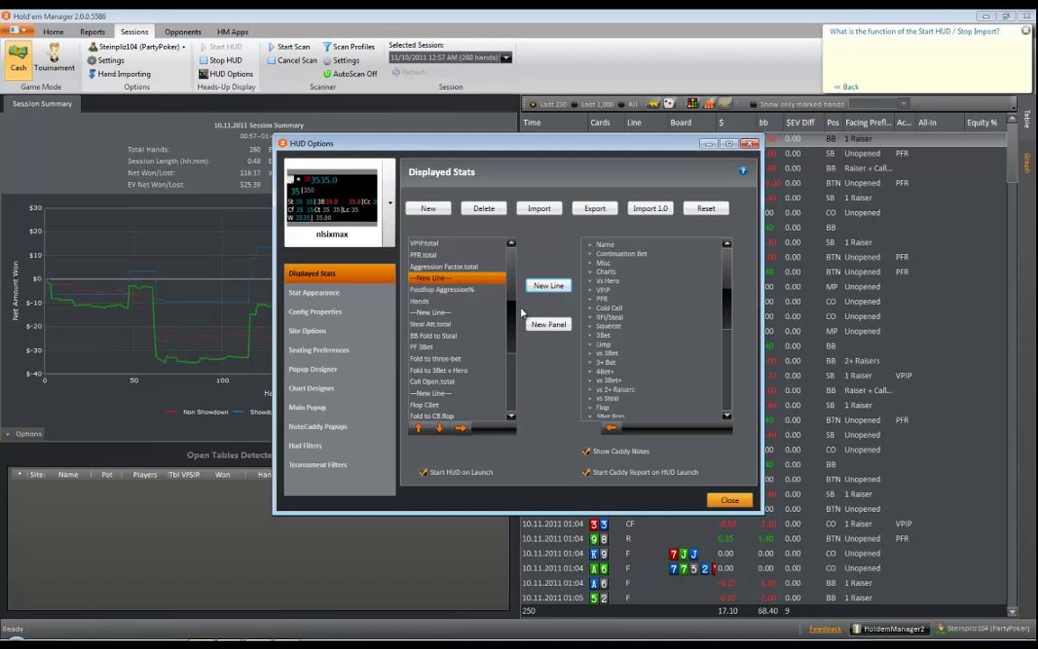
left_click(462, 429)
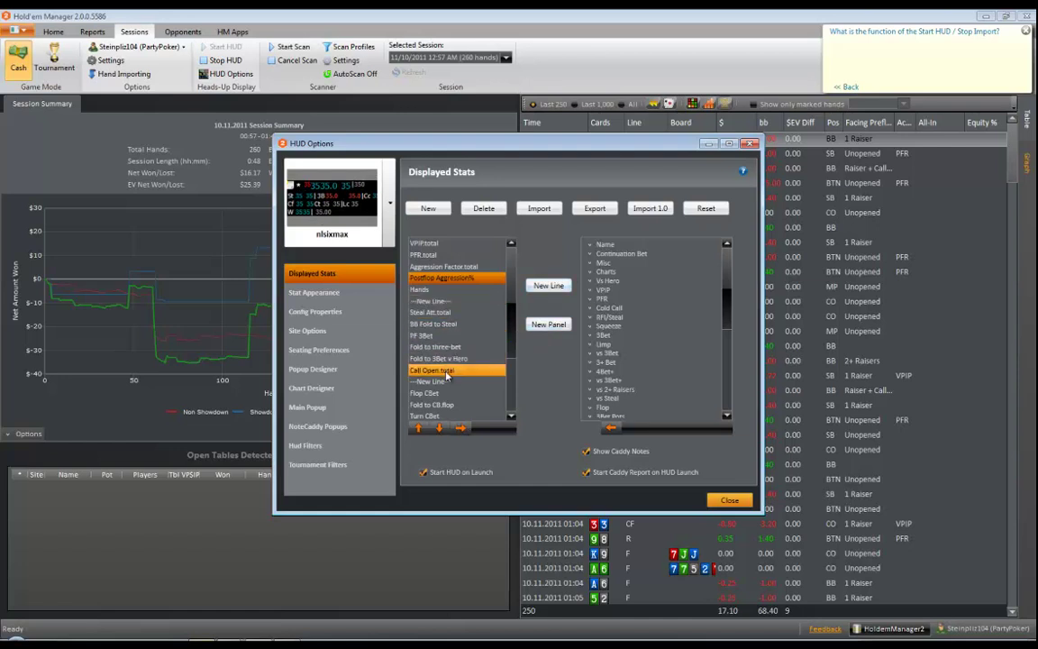
Try a new panel before Flop CBet in the nlsixmax displayed stats, and remove it again
left_click(440, 381)
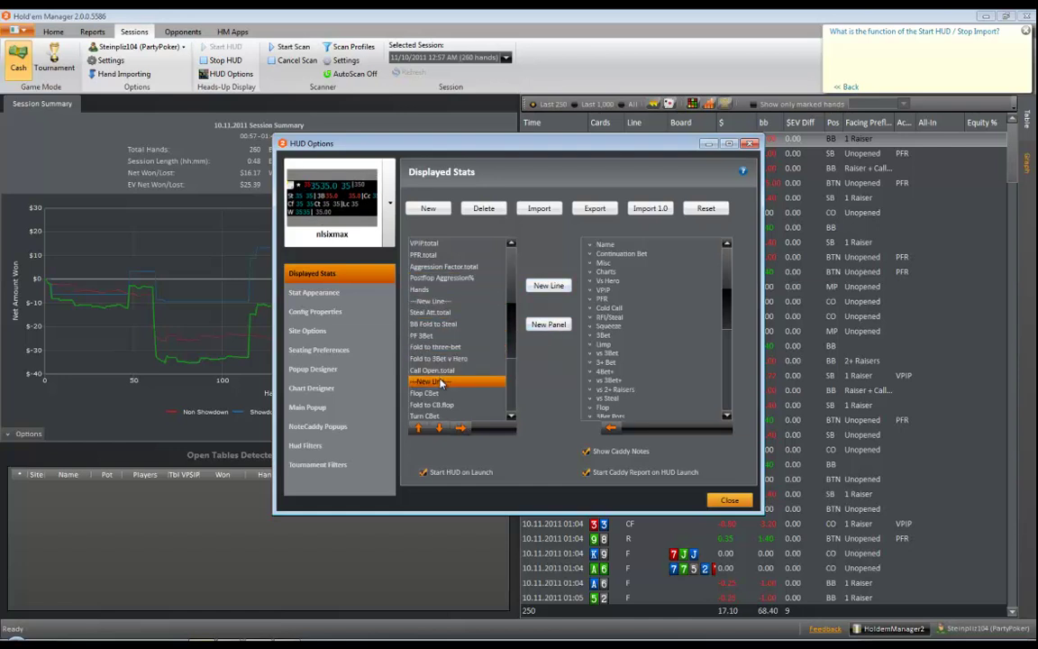
left_click(548, 324)
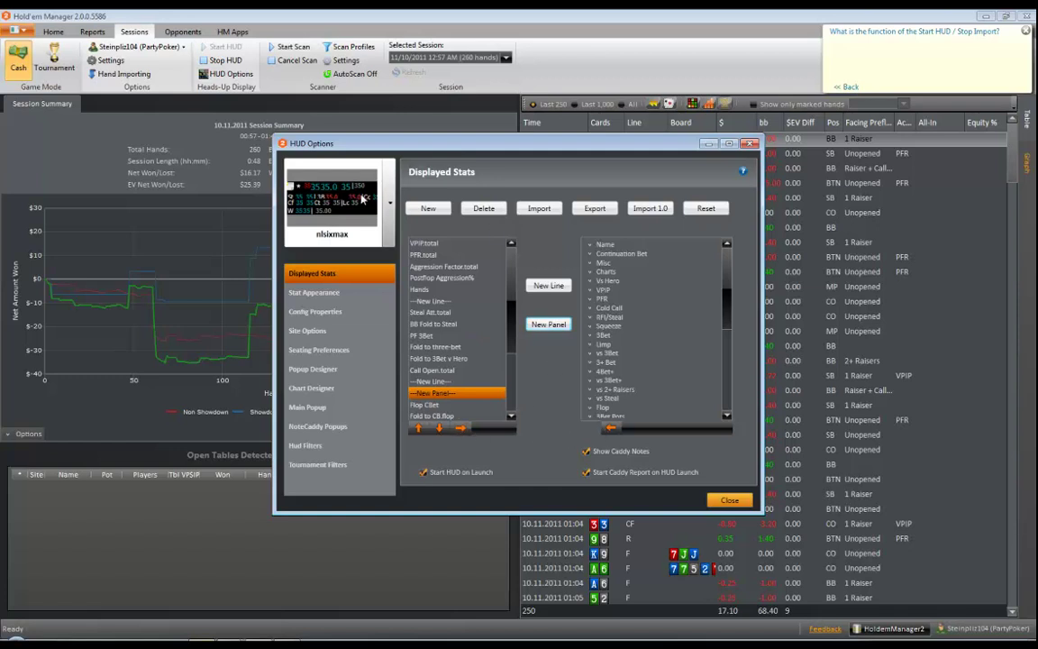
left_click(460, 428)
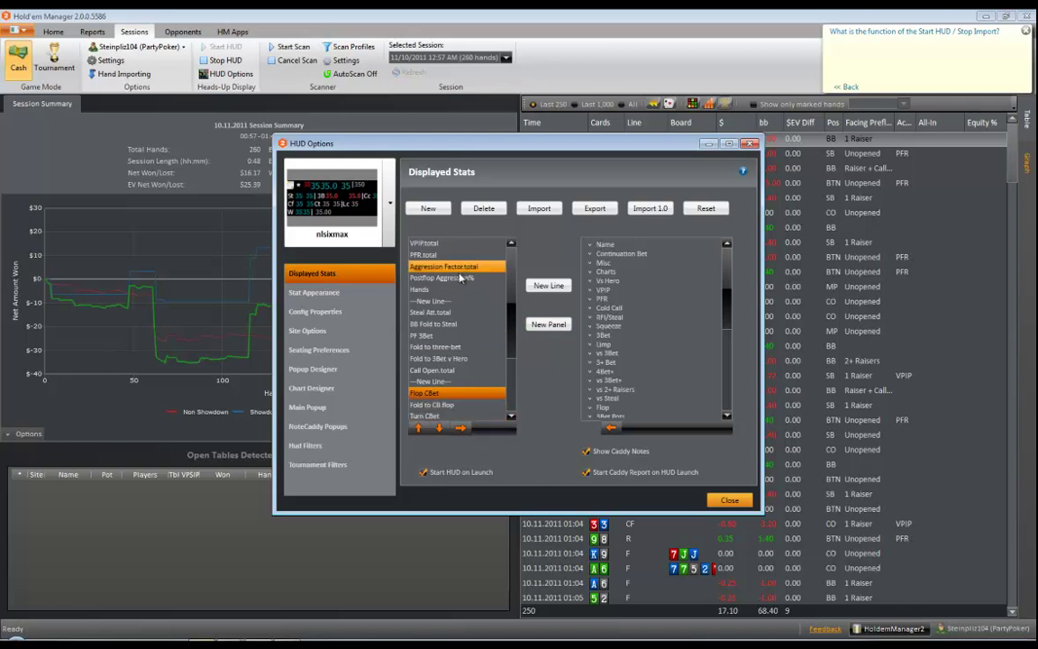
Review the displayed stats of the nlsixmax layout, from BB Fold to Steal and PF 3Bet down to Name
left_click(430, 336)
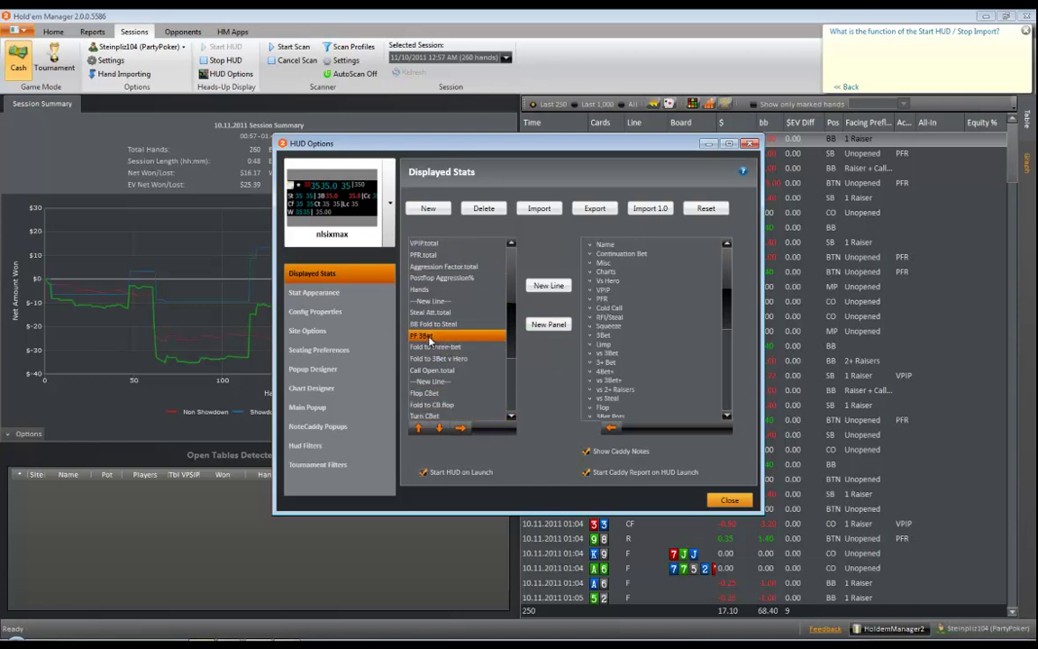
left_click(495, 327)
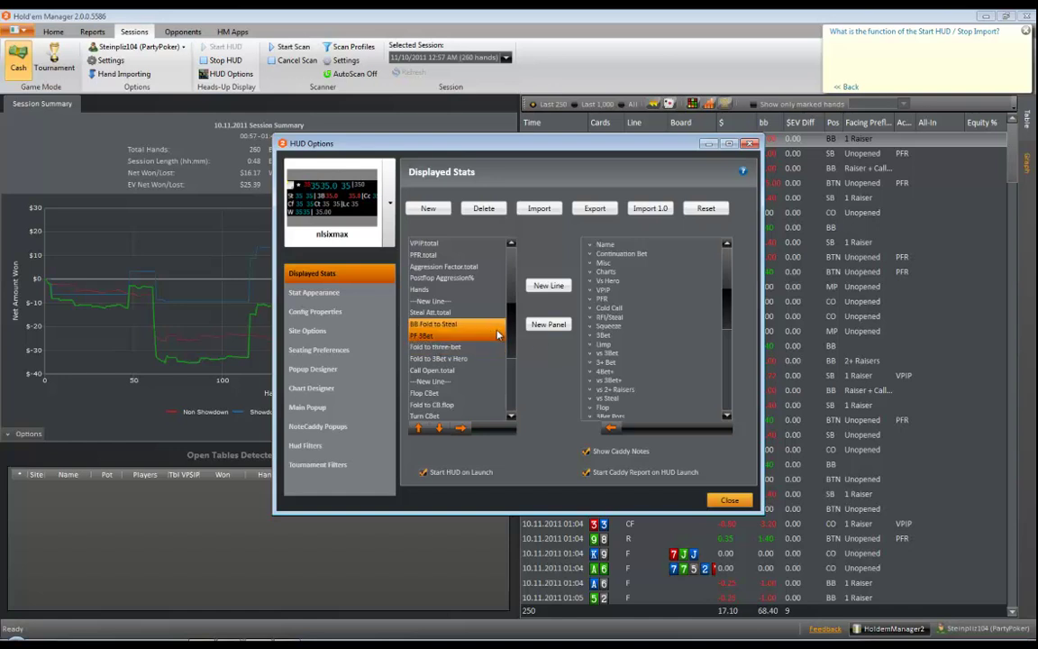
left_click(496, 336)
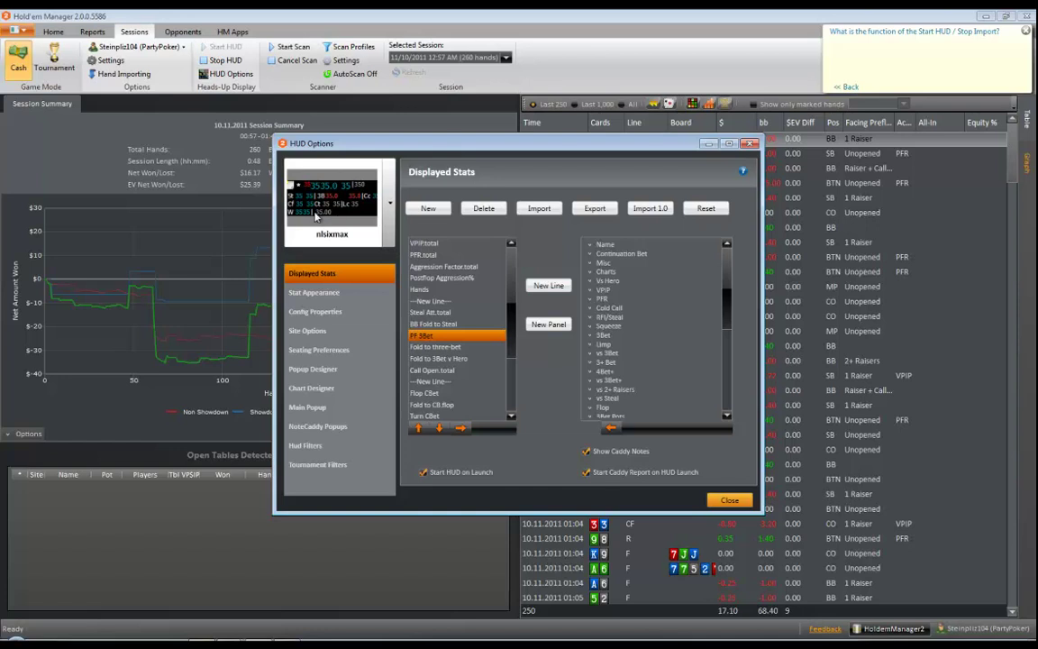
left_click(511, 403)
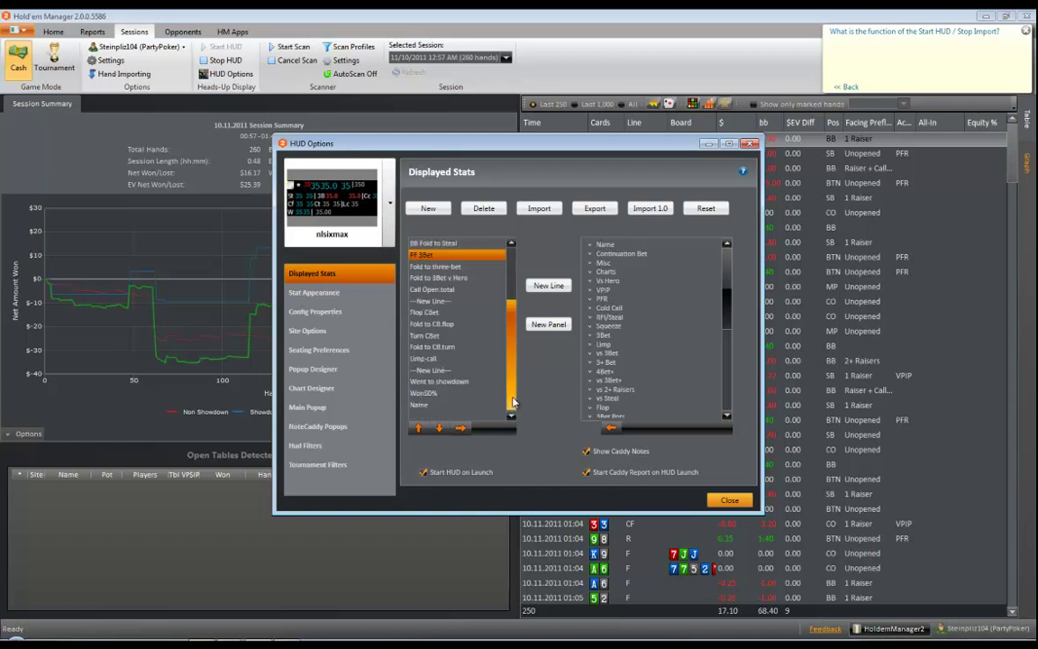
left_click(432, 407)
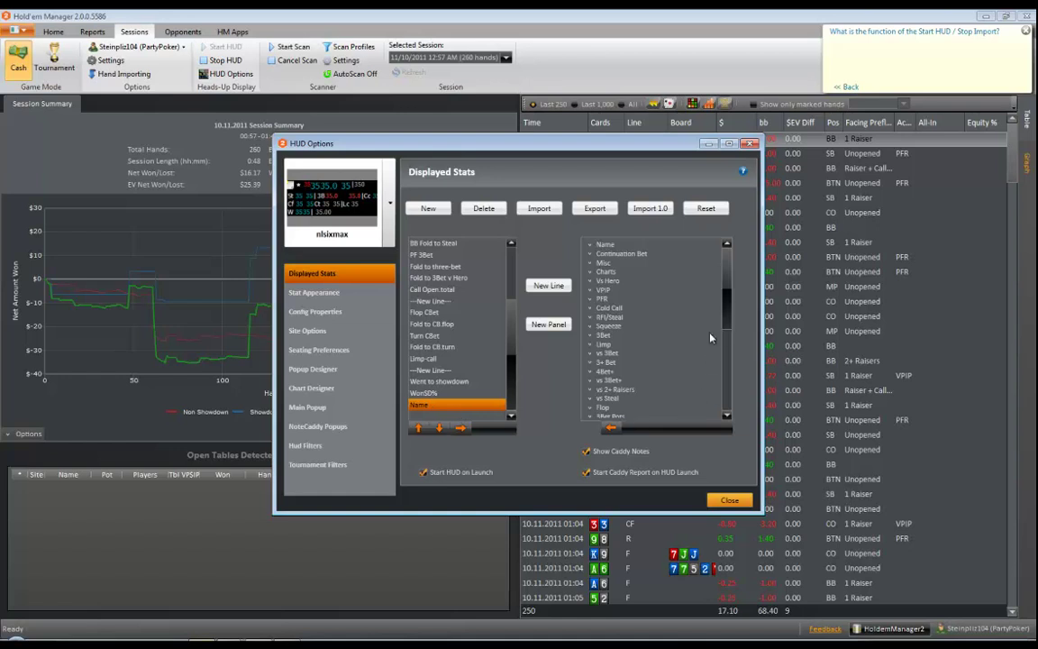
Browse the available stat categories, examining the preflop stats under NoteCaddy and the stats under 4Bet+
left_click_drag(726, 307, 740, 401)
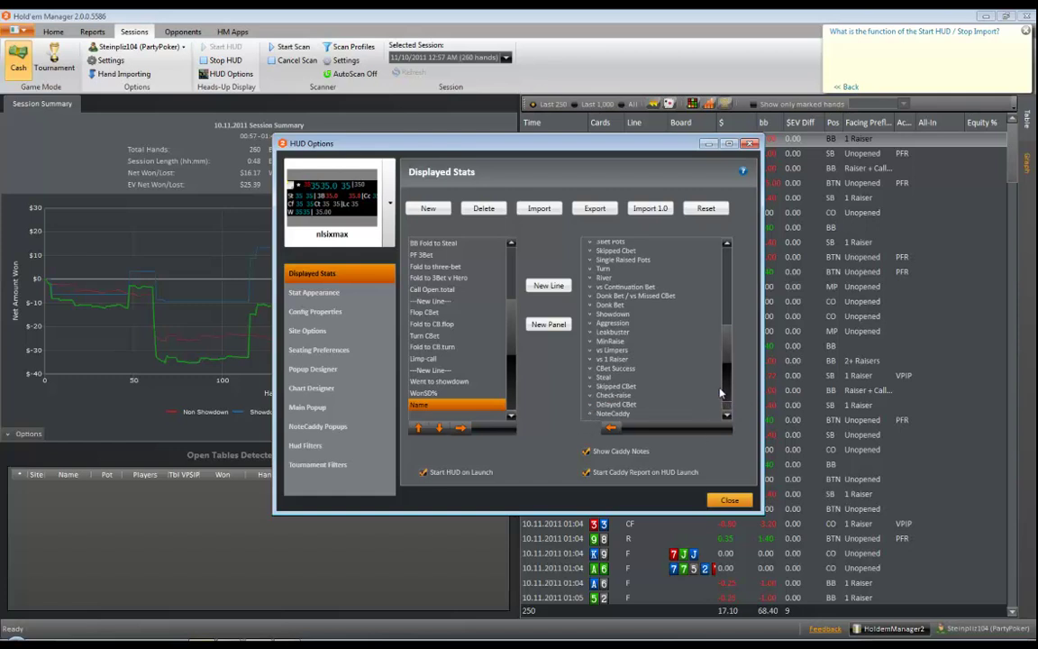
left_click(590, 412)
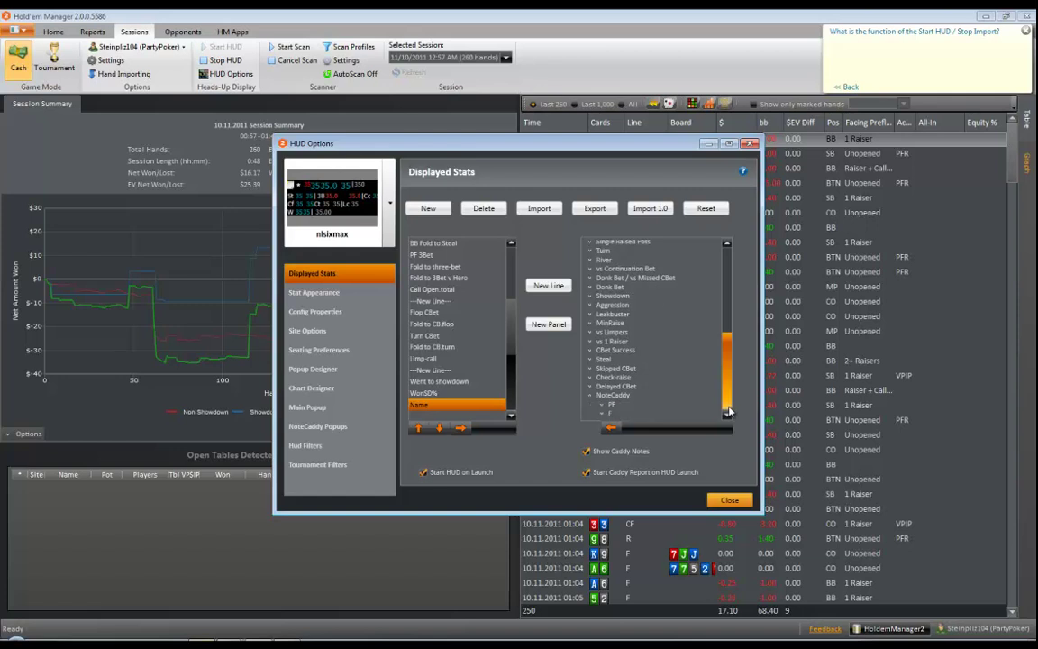
left_click(600, 403)
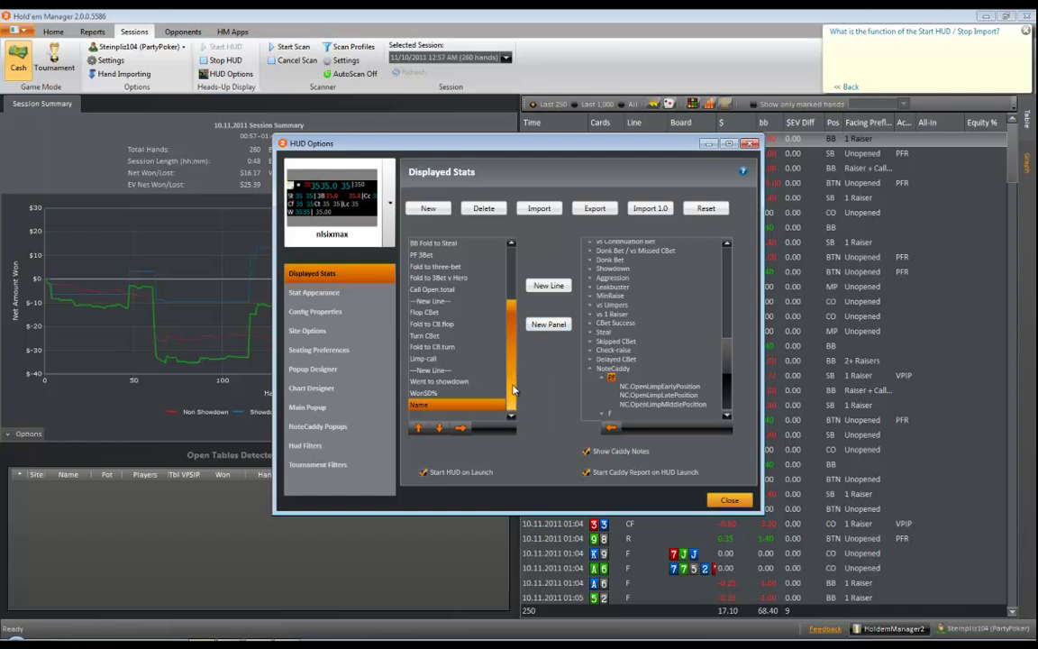
left_click(632, 388)
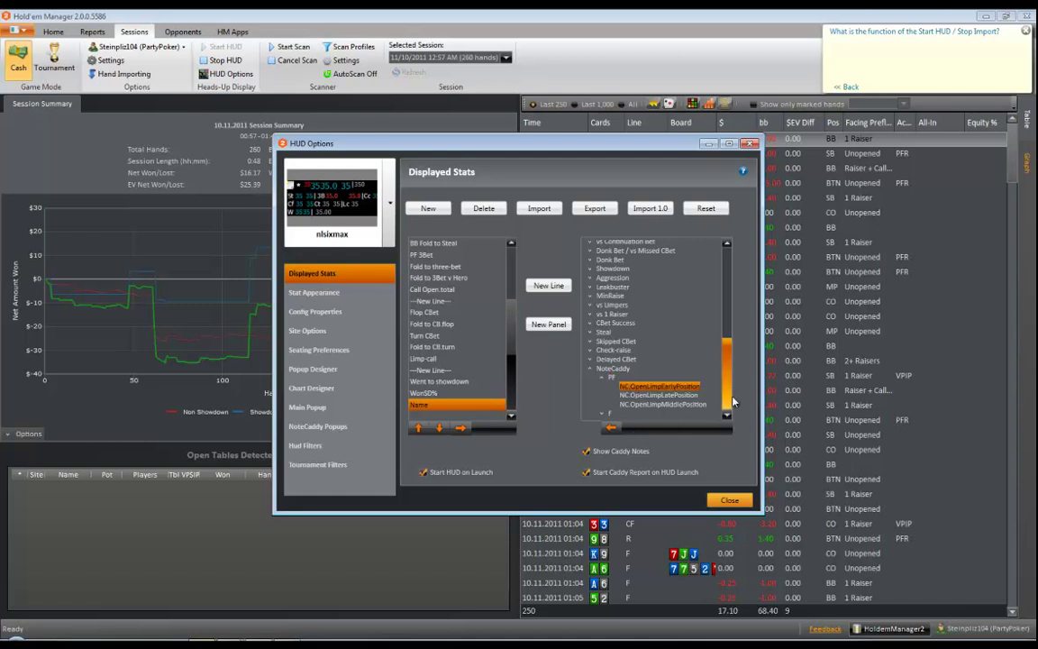
left_click(591, 368)
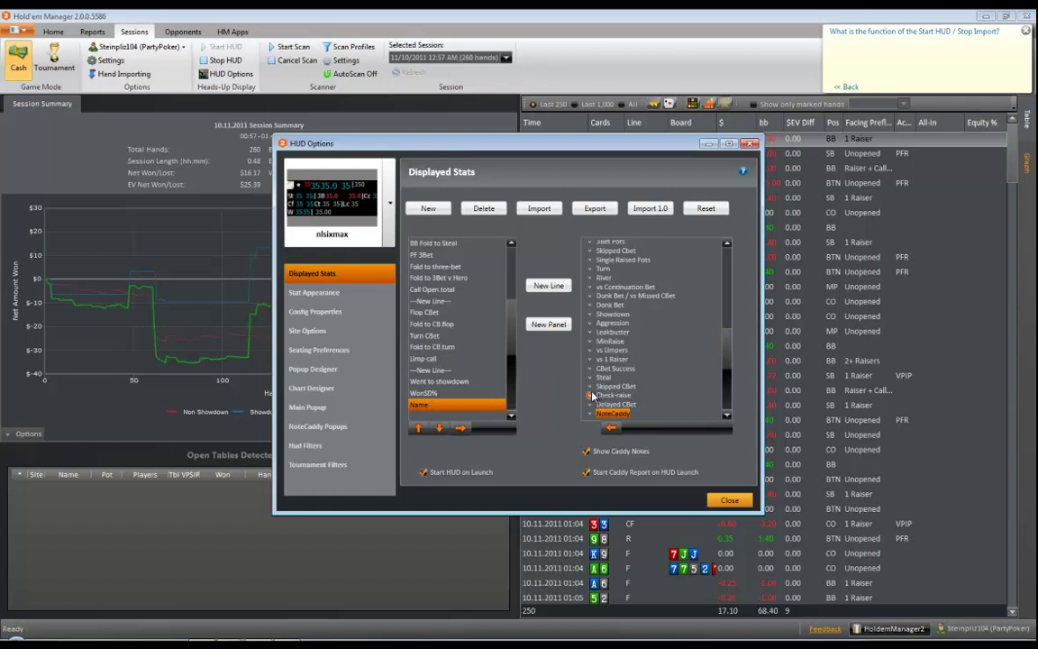
scroll(592, 396, "up", 4)
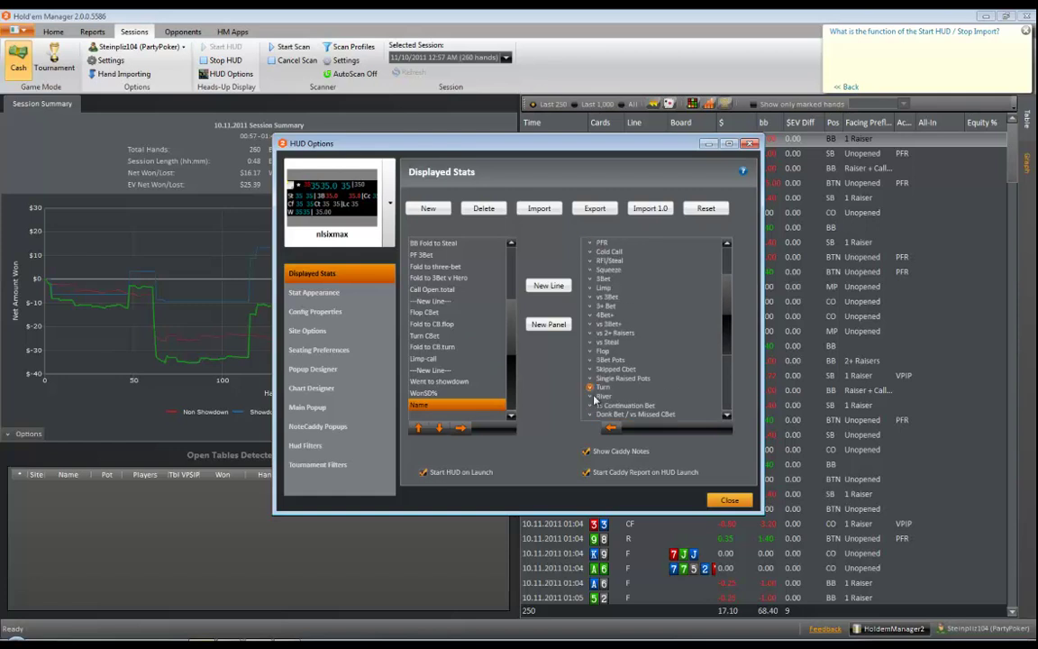
left_click(591, 315)
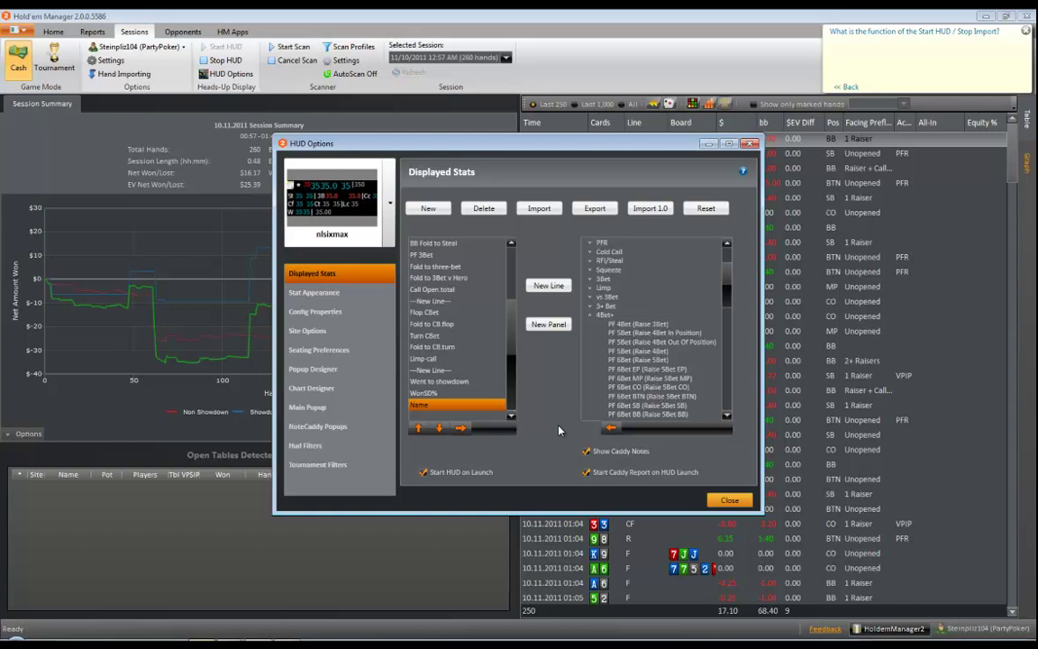
View the PF 3Bet stat's appearance and color range, opening the middle range's color selection and cancelling it
left_click(314, 294)
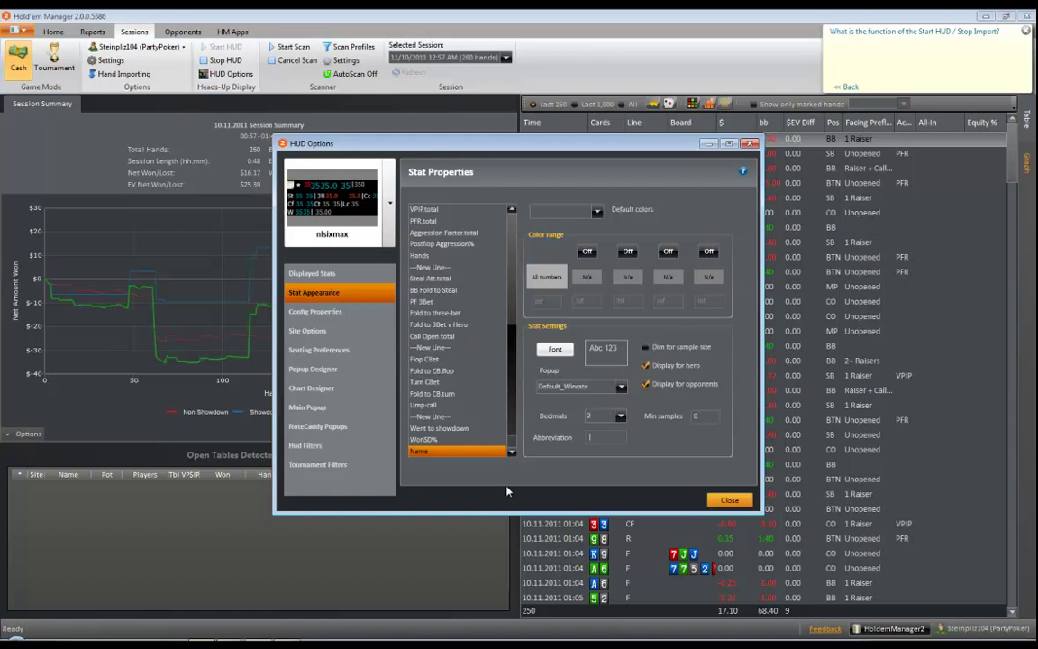
left_click(429, 303)
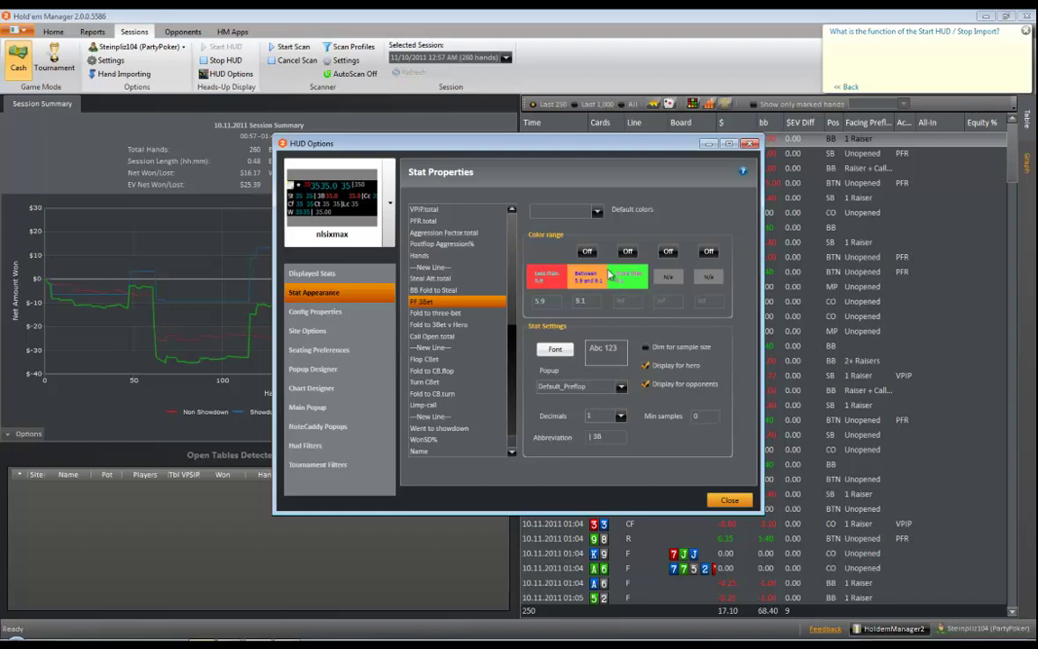
left_click(628, 252)
left_click(628, 253)
left_click(593, 282)
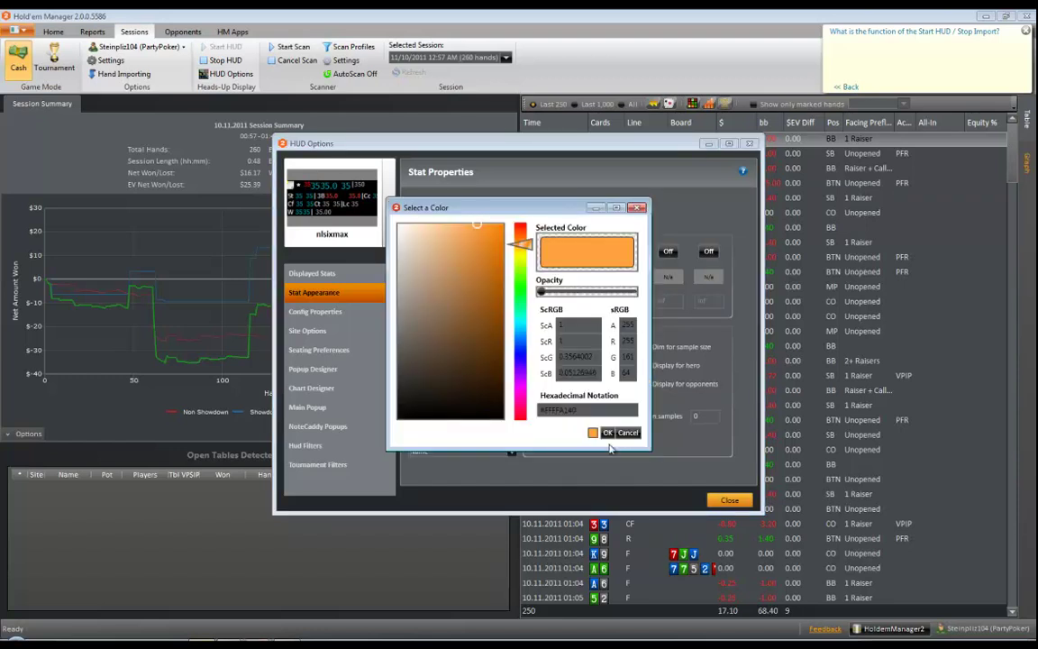
left_click(628, 433)
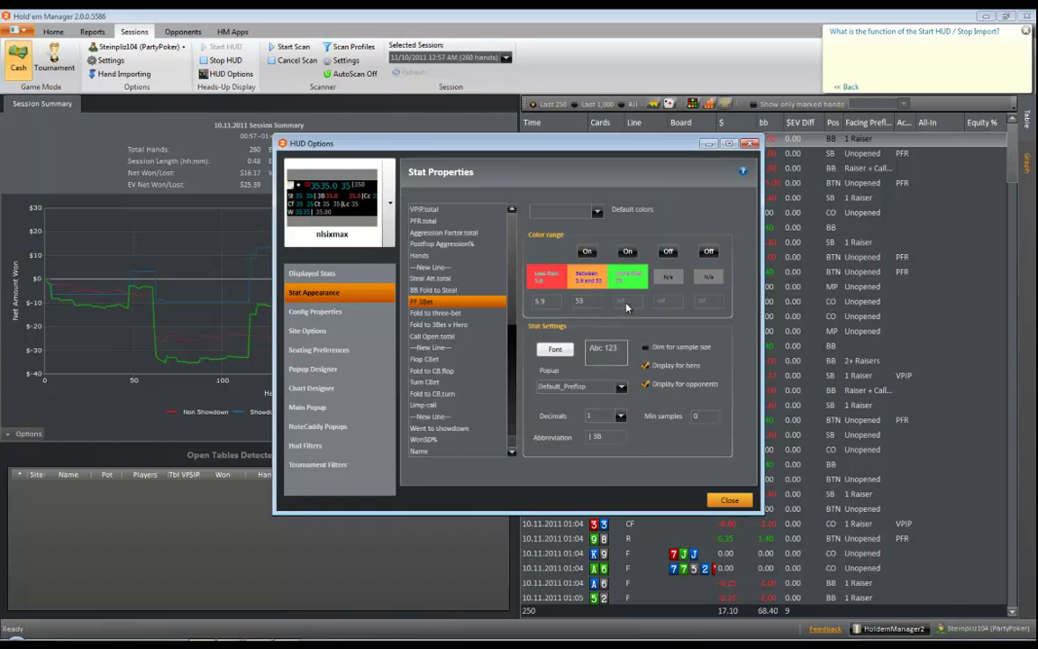
Set the upper limit of PF 3Bet's middle color range to 9.1 and accept green for its highest range
double_click(590, 301)
type("9.1")
left_click(628, 275)
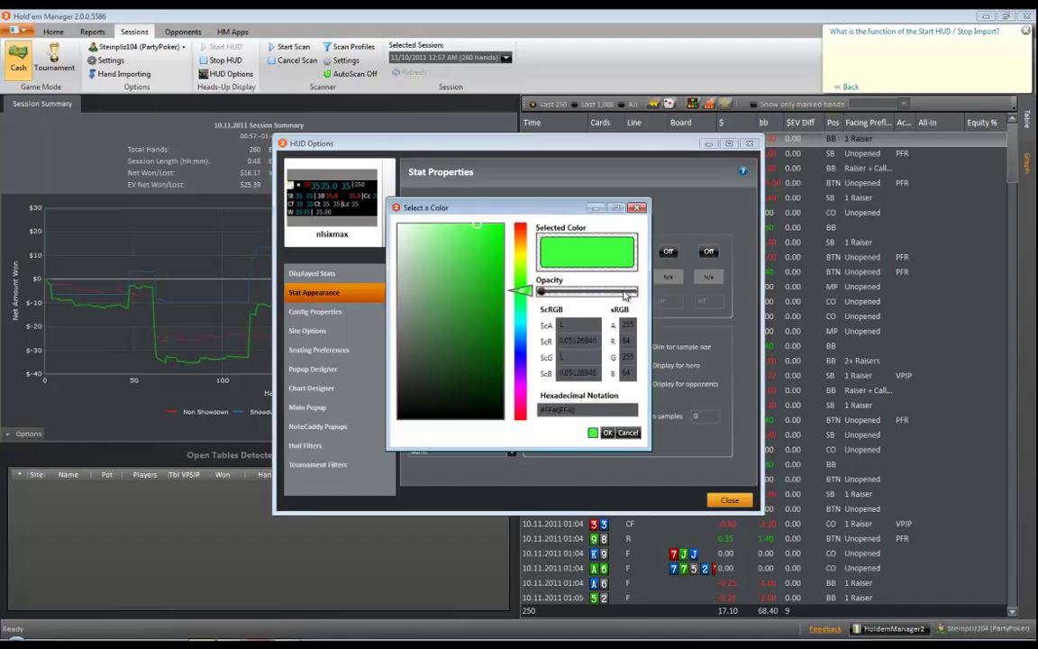
left_click(608, 432)
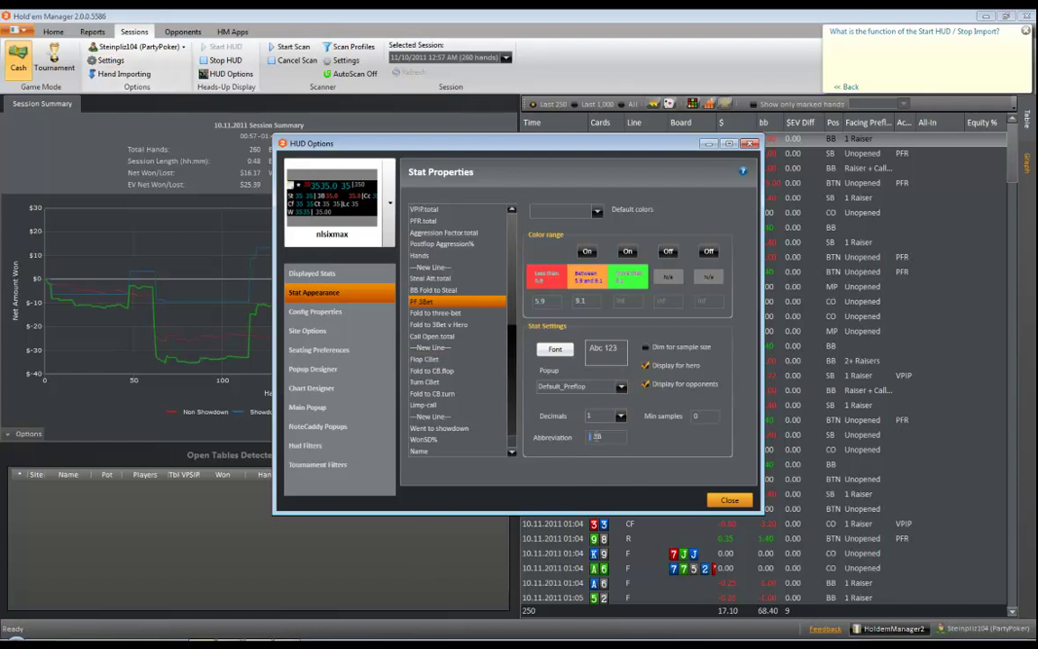
type("3B")
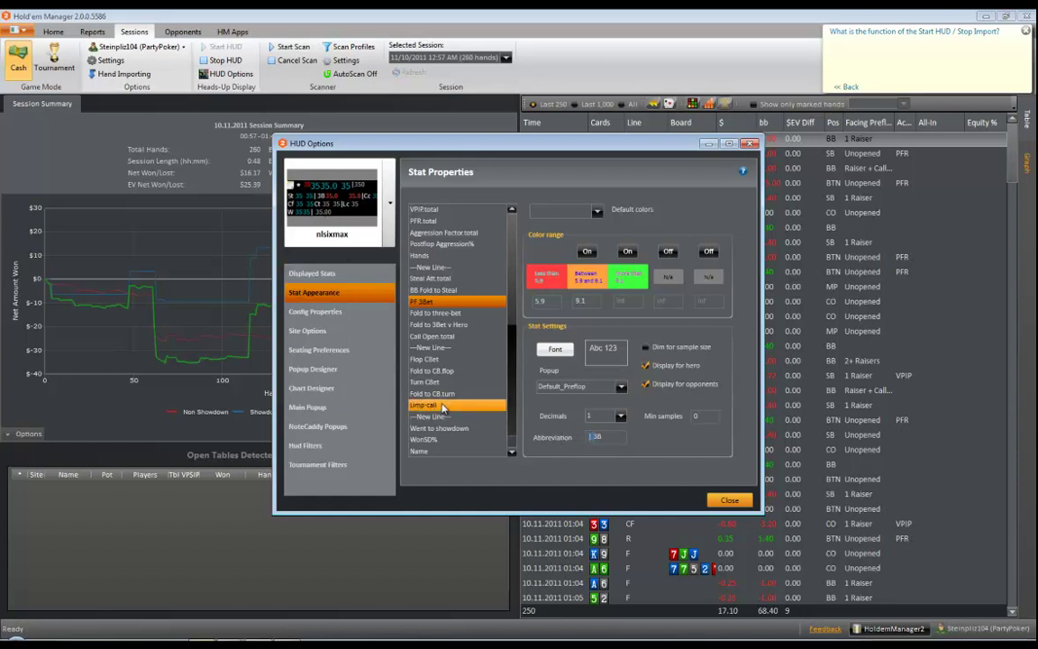
Check the Turn CBet and Fold to CB flop appearance, and enable dimming for sample size on PF 3Bet with 5 minimum samples
left_click(434, 382)
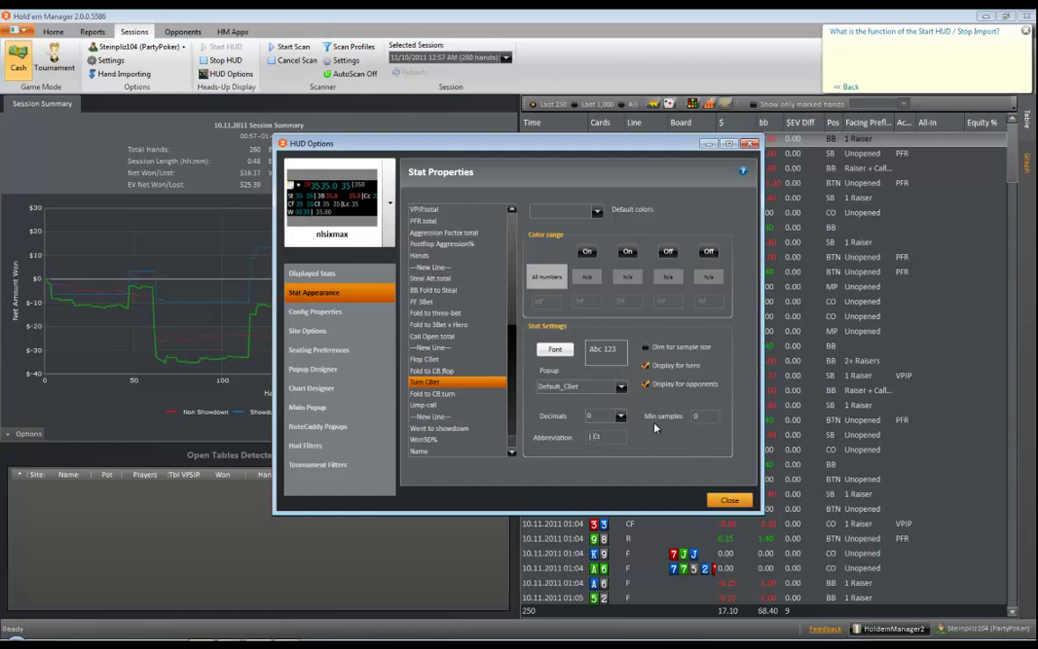
left_click(445, 371)
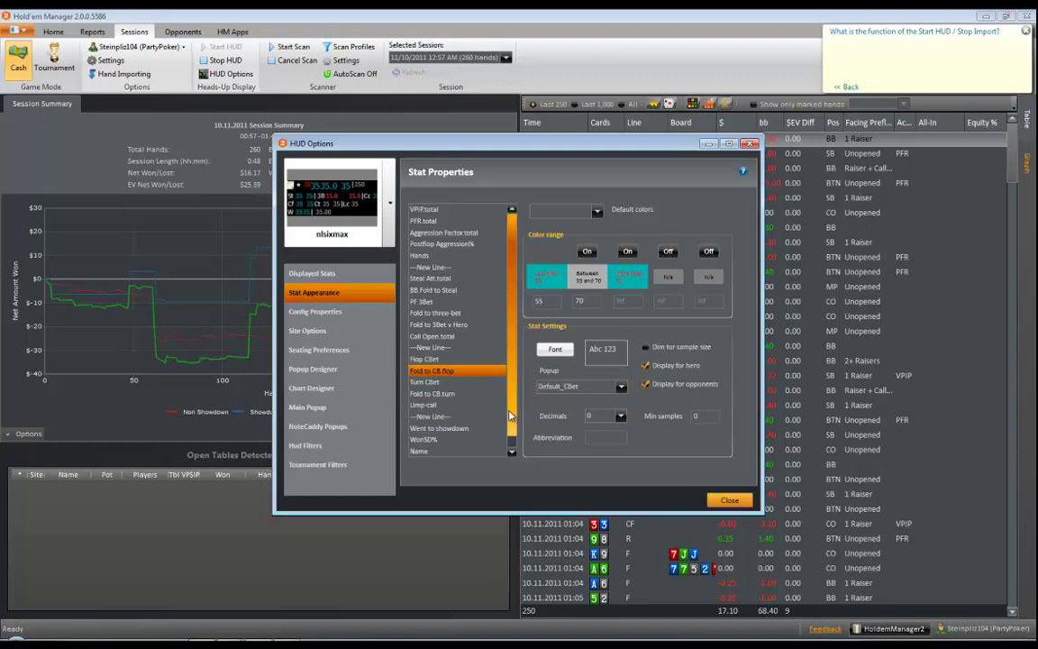
left_click(420, 303)
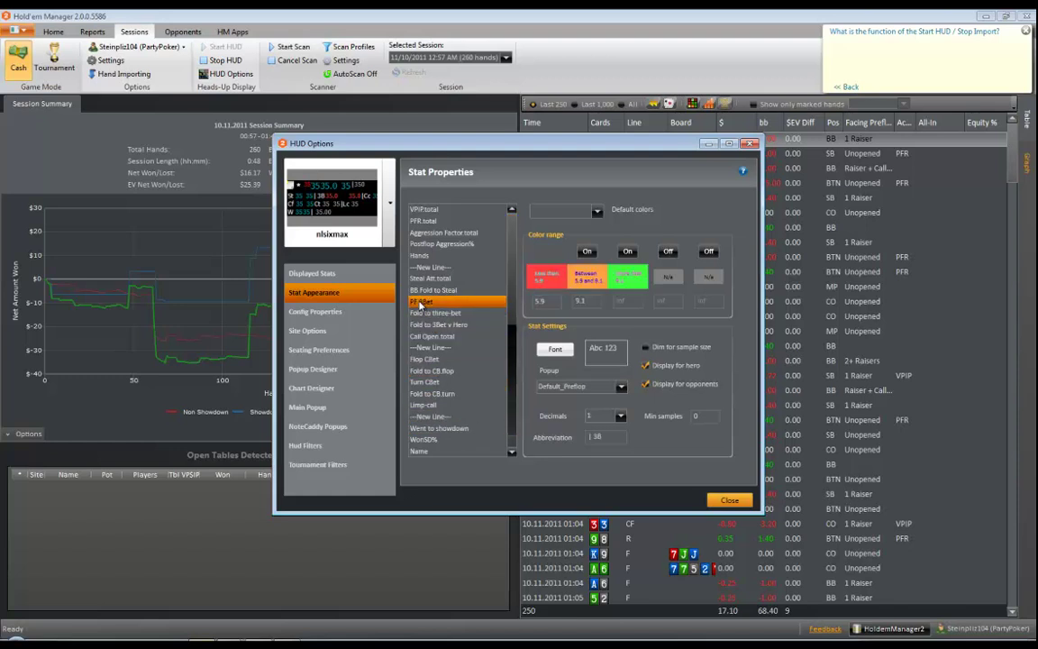
left_click(645, 347)
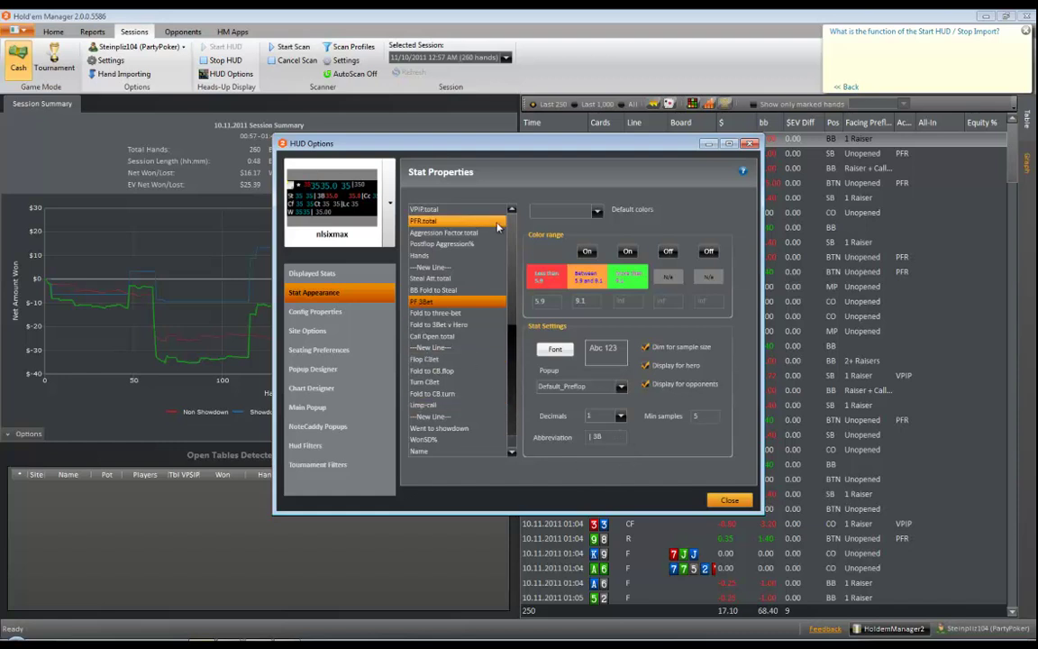
Examine which popups are assigned to the Name, PF 3Bet and Flop CBet stats and which alternatives are offered
left_click(434, 451)
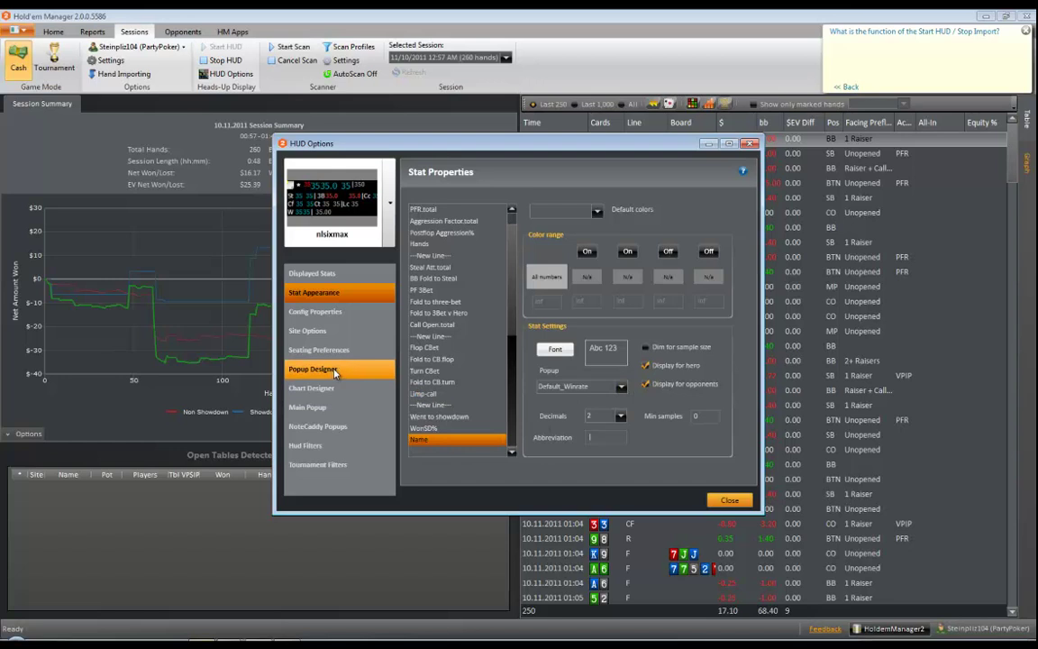
left_click(621, 386)
left_click(621, 387)
left_click(444, 369)
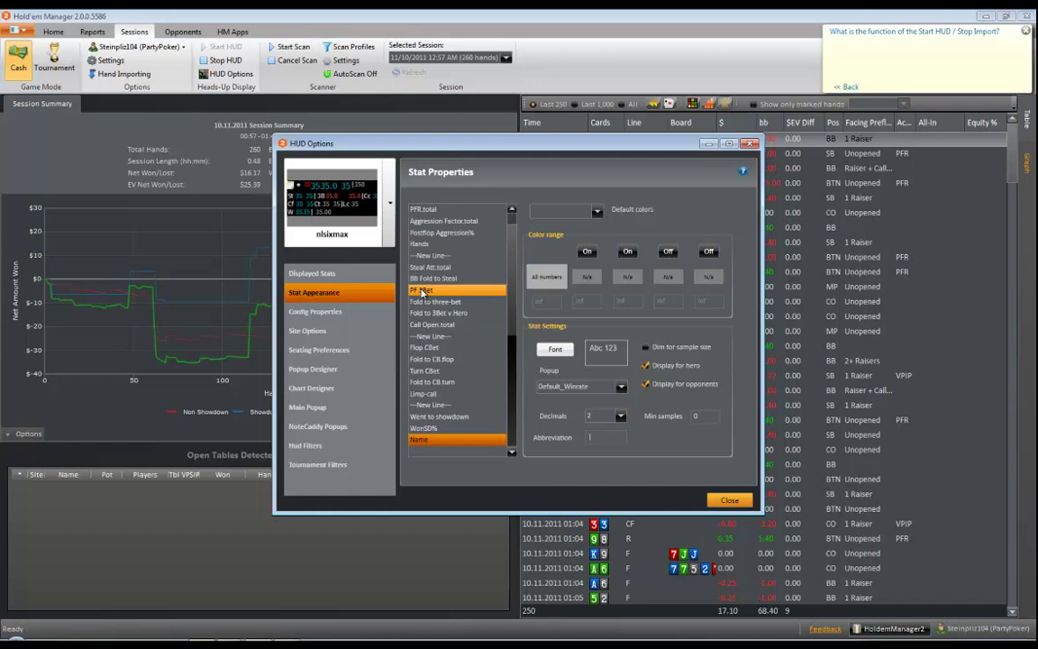
left_click(420, 291)
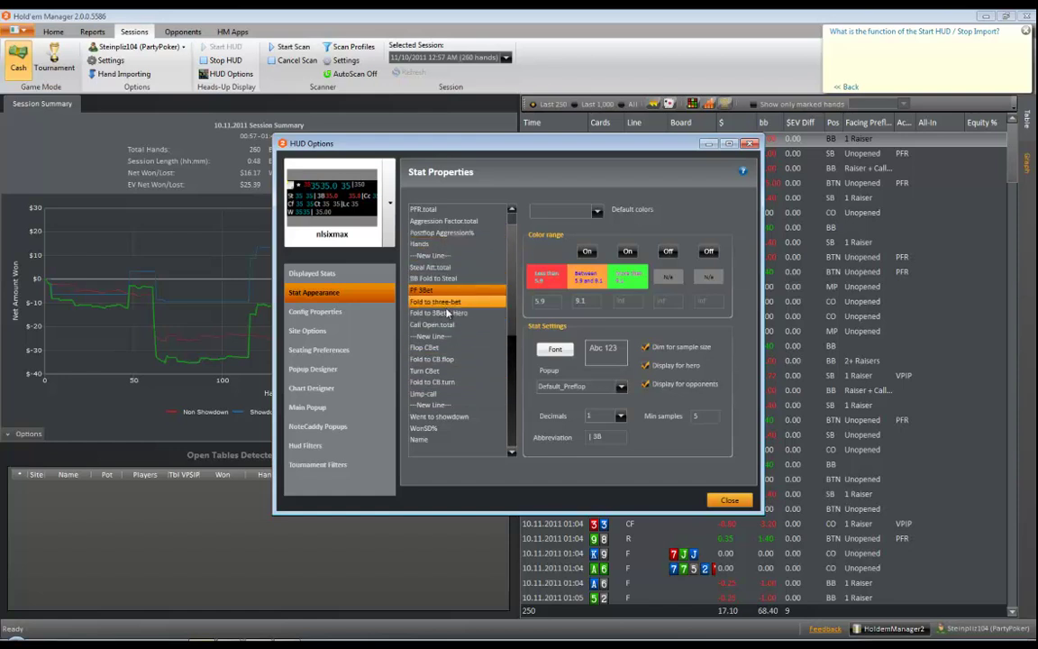
left_click(428, 347)
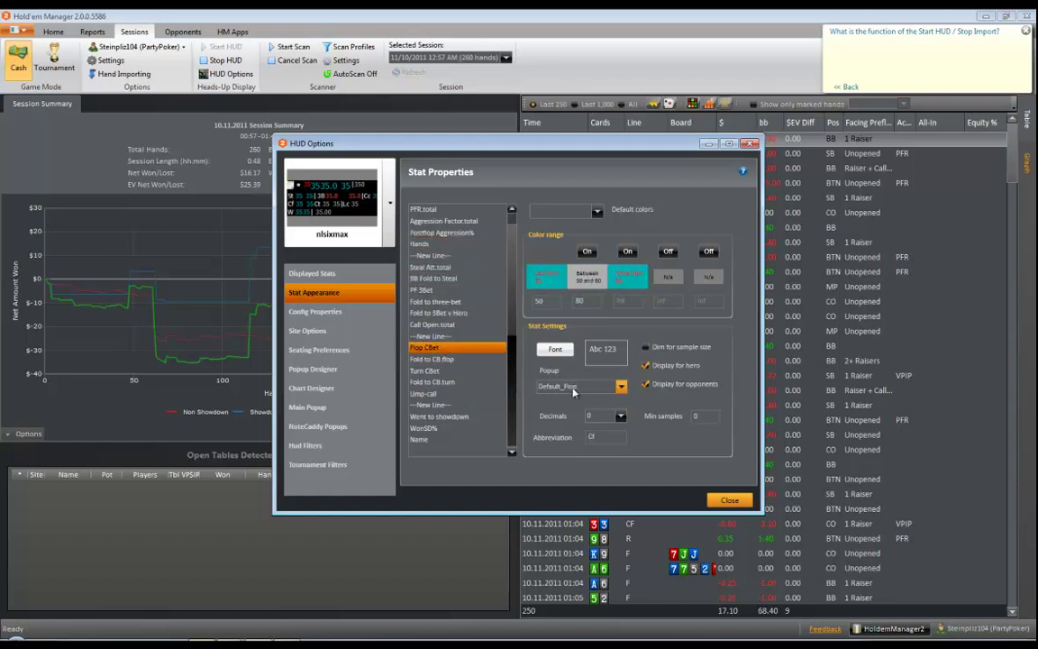
left_click(621, 388)
left_click(622, 388)
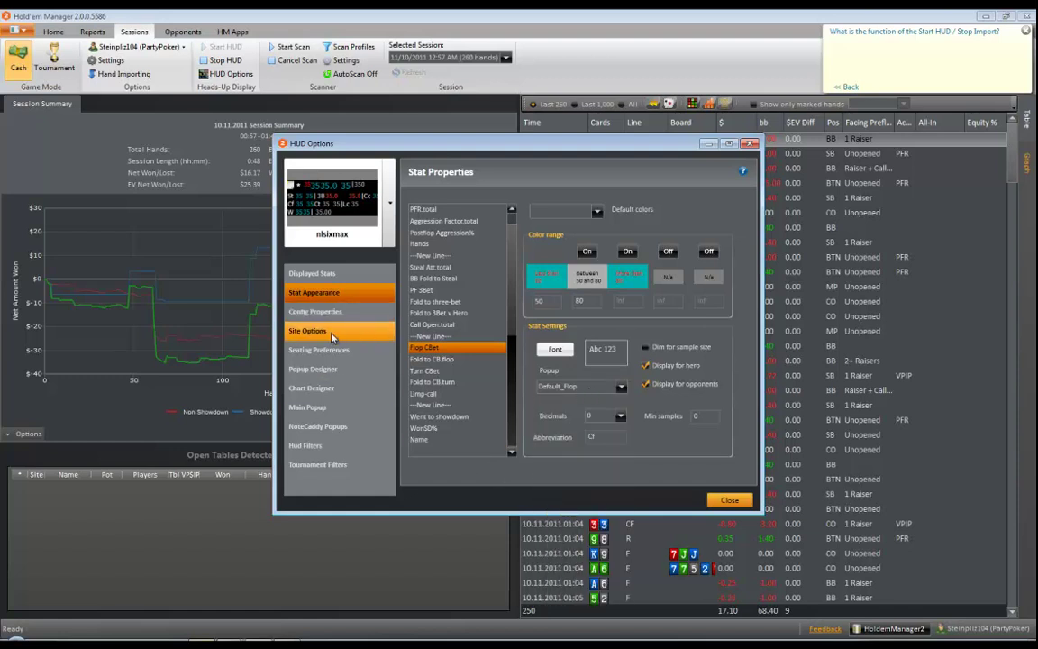
Review the configuration properties of the nlsixmax HUD and compare them with those of the River HUD
left_click(309, 316)
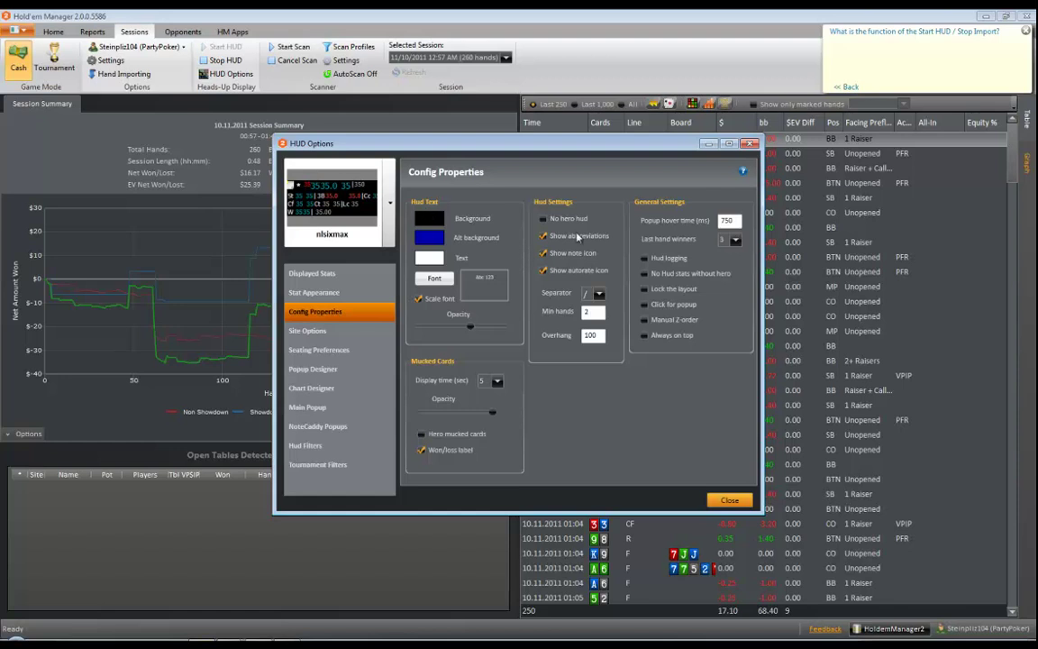
left_click(390, 204)
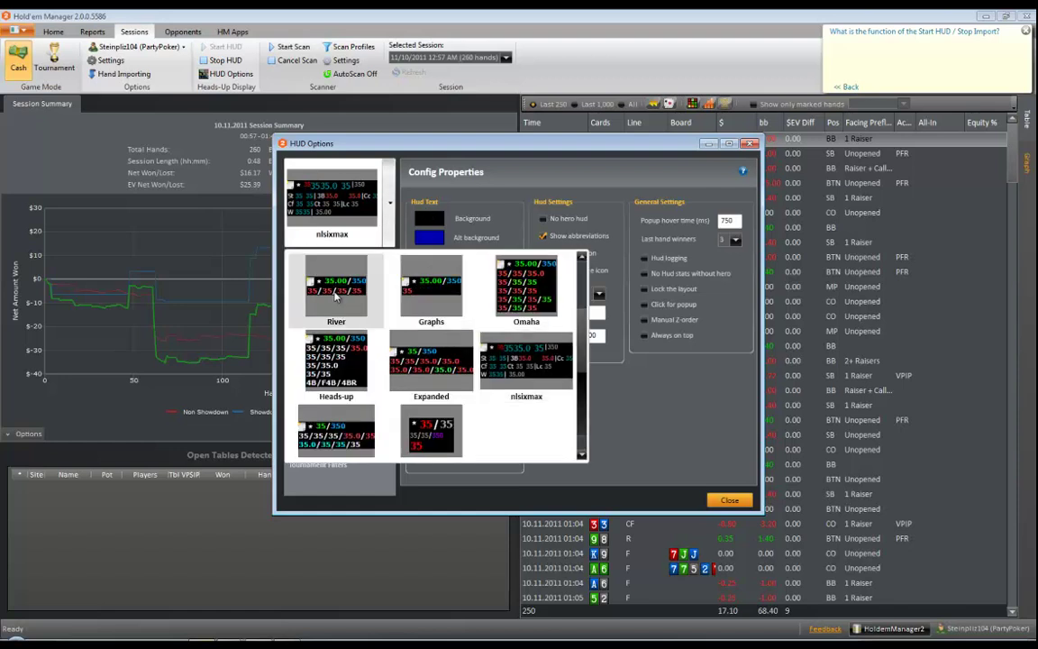
left_click(306, 270)
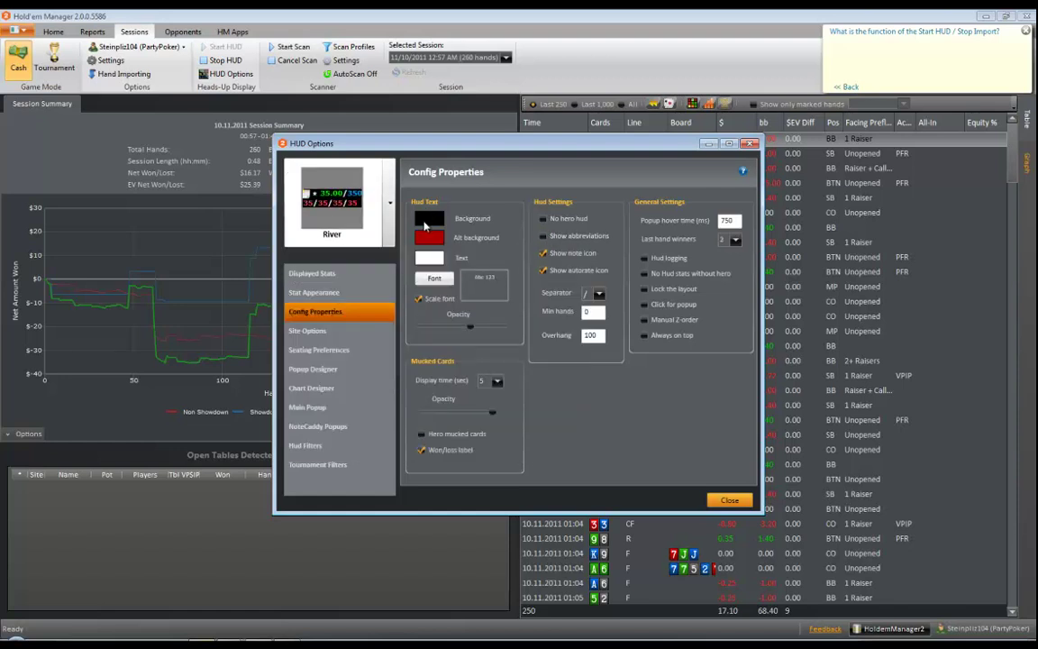
left_click(389, 207)
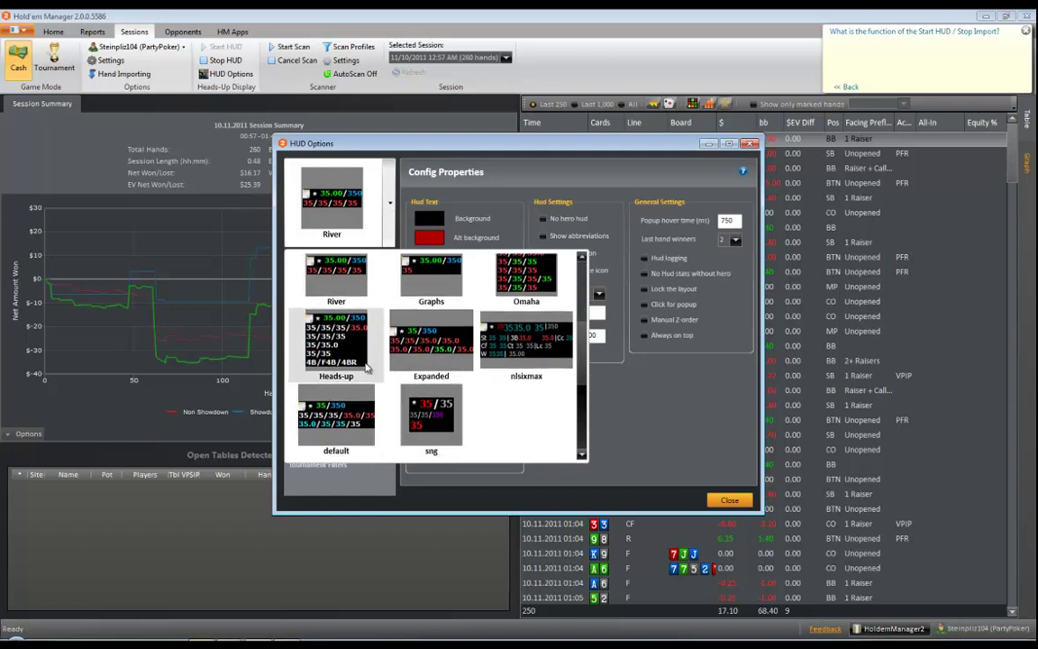
left_click(526, 341)
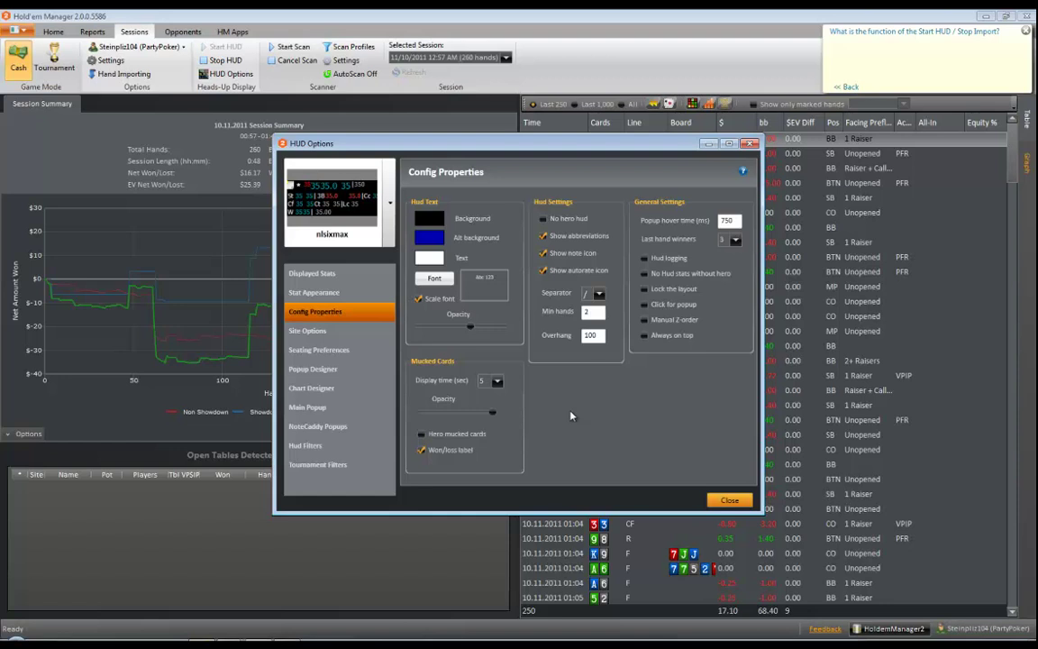
Check the separator setting of nlsixmax and compare its configuration properties with those of the Expanded HUD
left_click(599, 295)
left_click(599, 296)
left_click(350, 204)
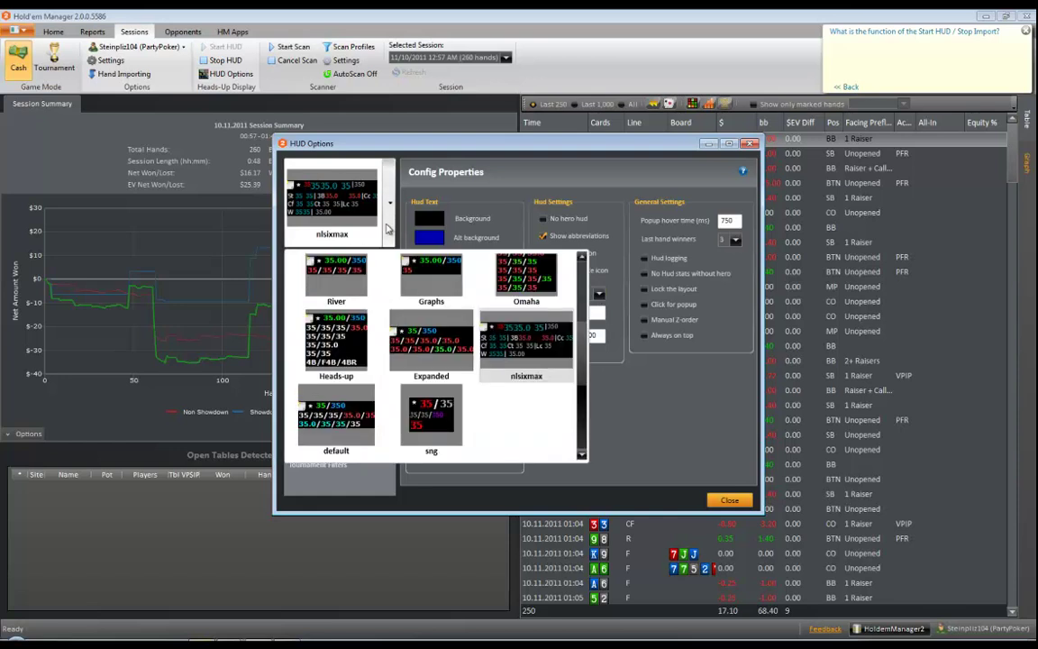
left_click(407, 342)
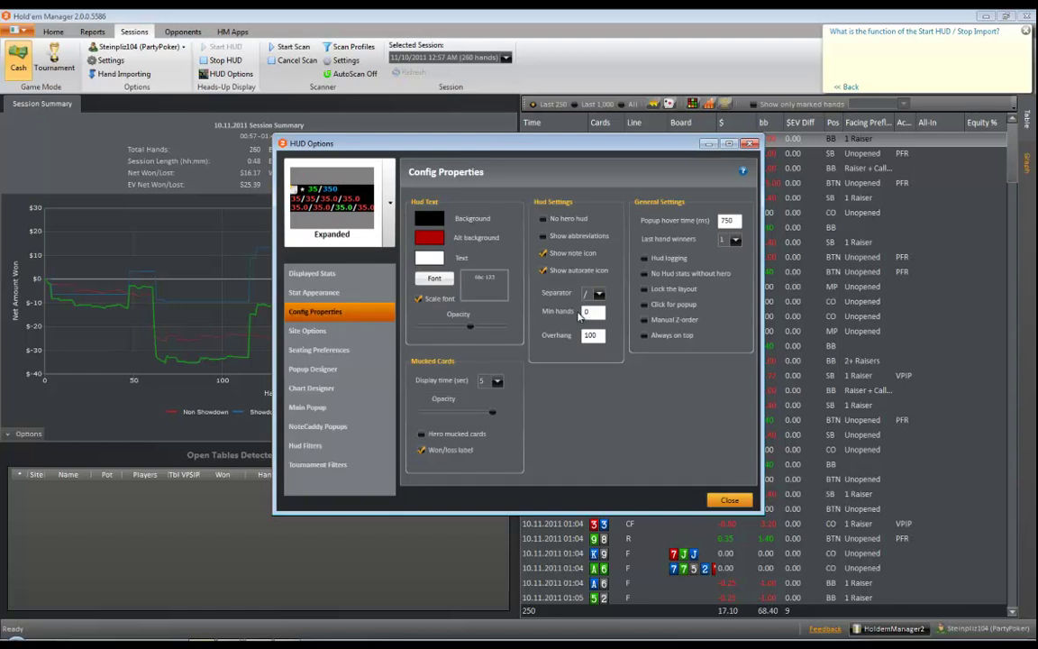
left_click(388, 209)
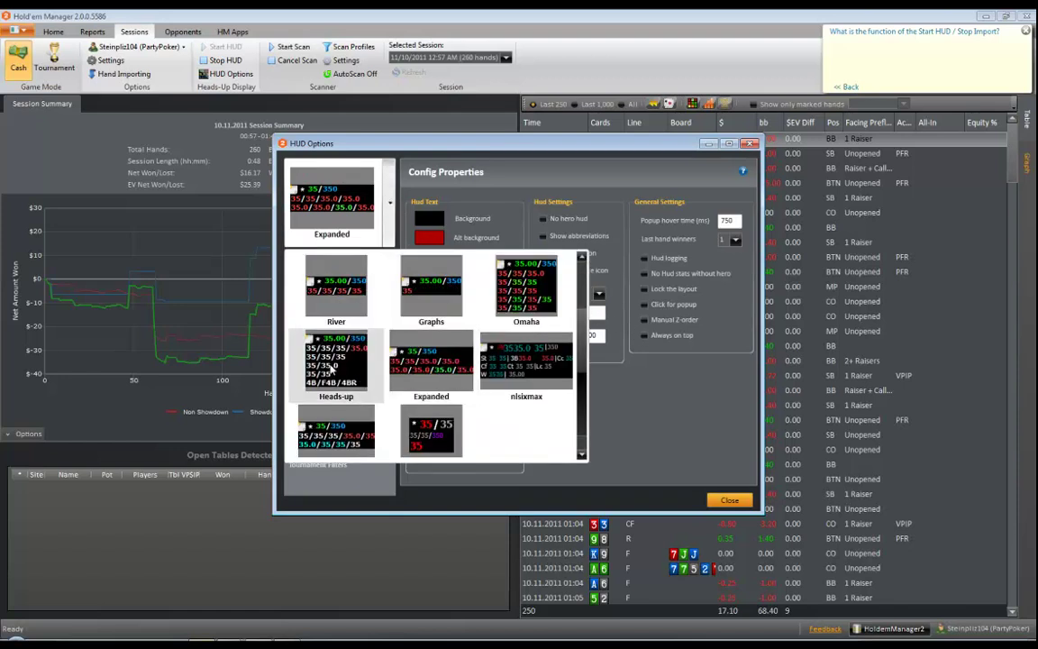
scroll(460, 369, "down", 1)
left_click(522, 343)
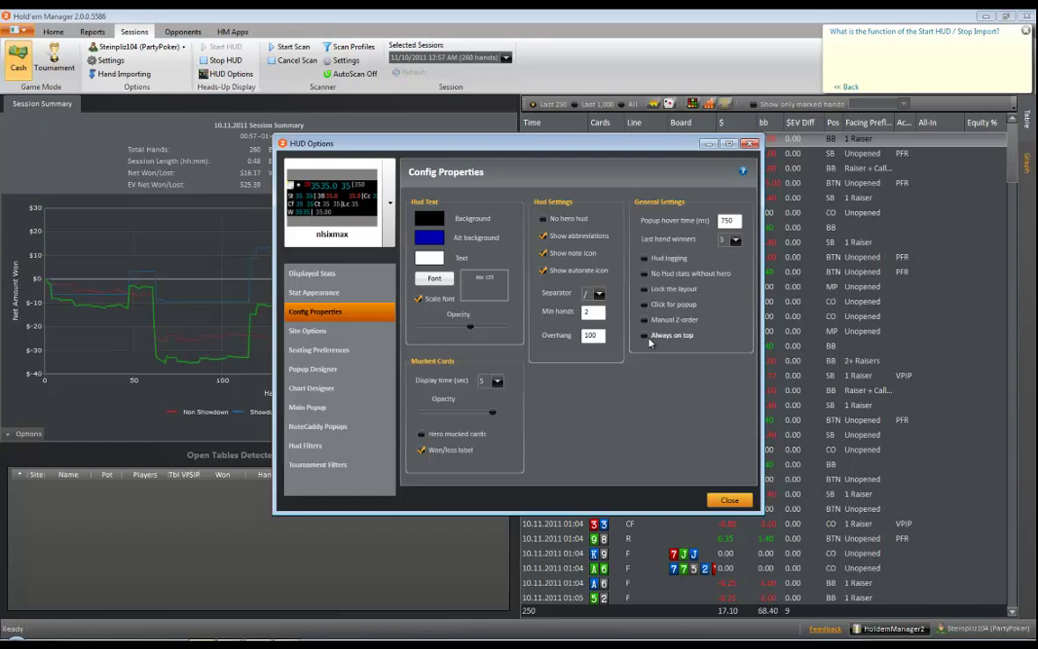
In the site options, assign the "default" HUD to Party full ring Holdem tables and set the betting filter to No limit/Pot limit
left_click(311, 331)
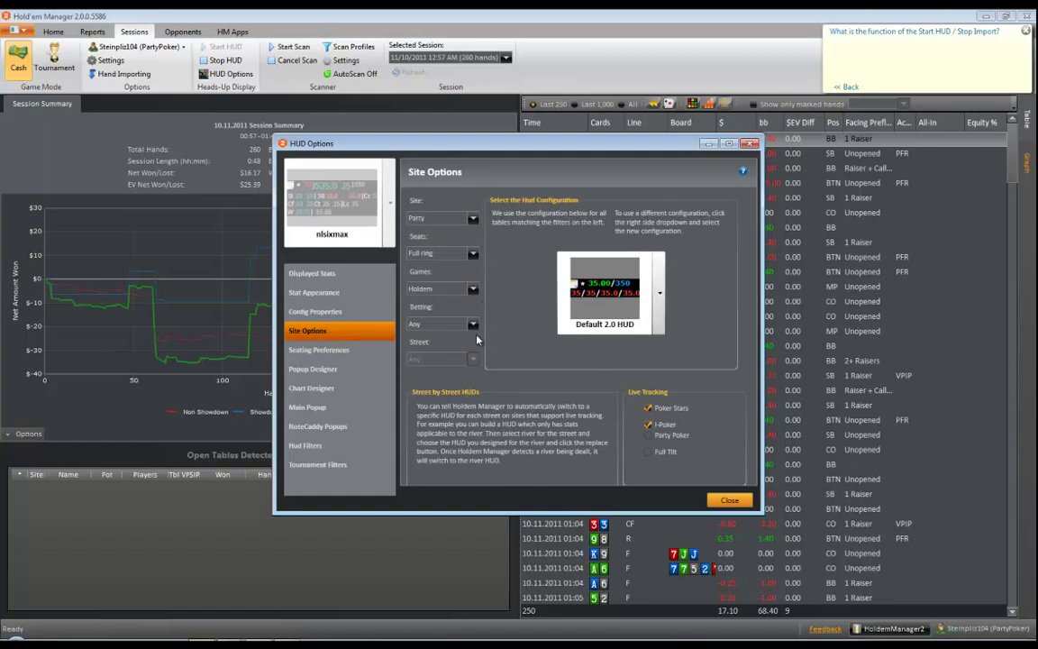
left_click(473, 220)
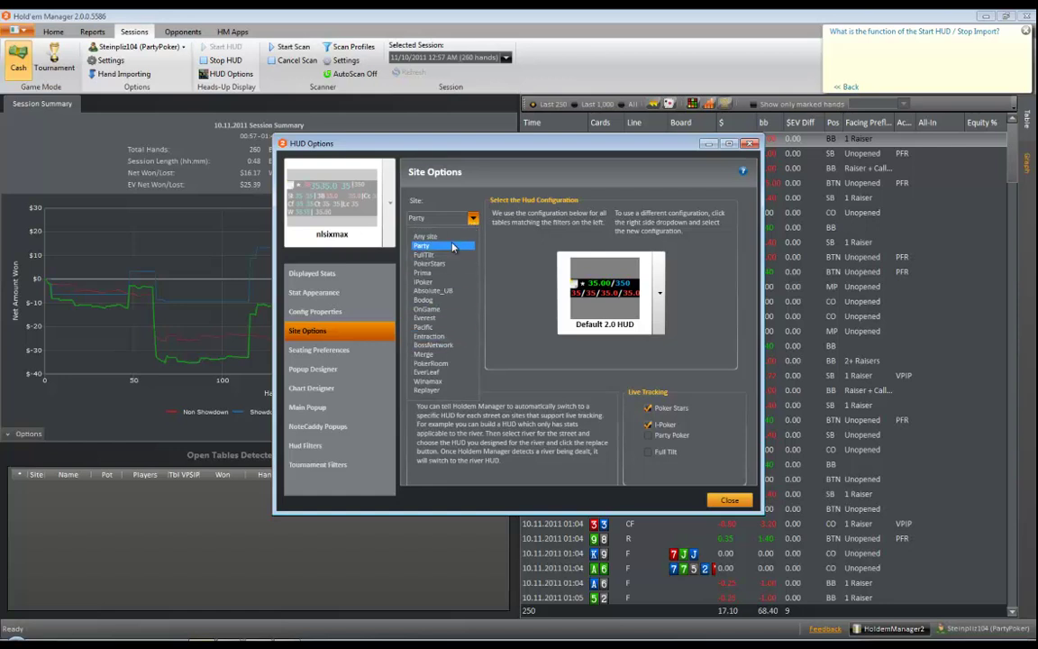
left_click(453, 246)
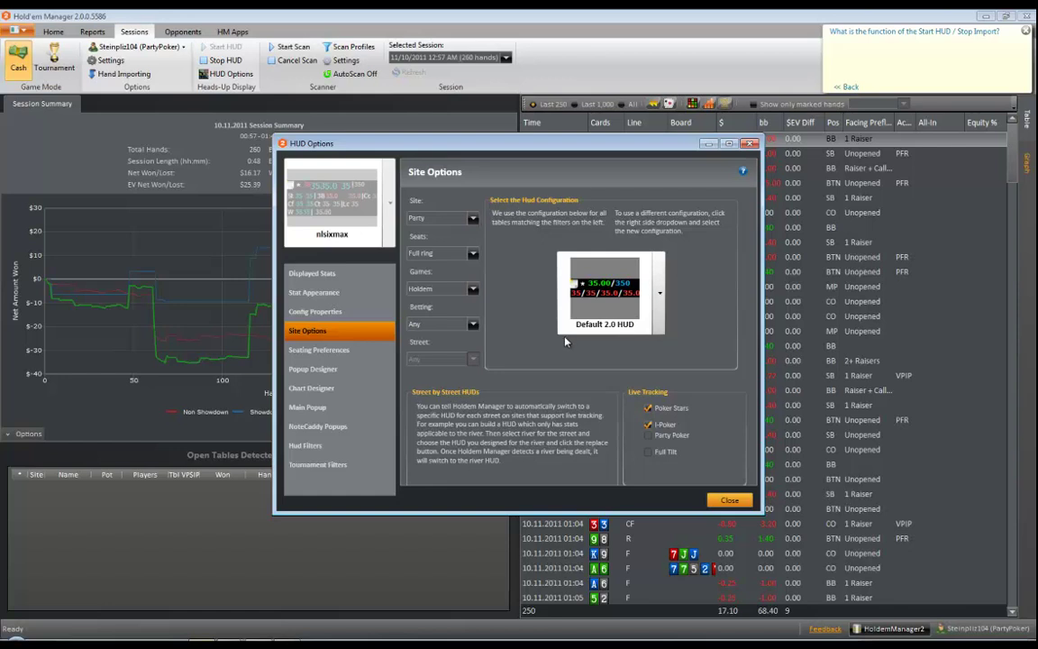
left_click(473, 256)
left_click(473, 257)
left_click(599, 288)
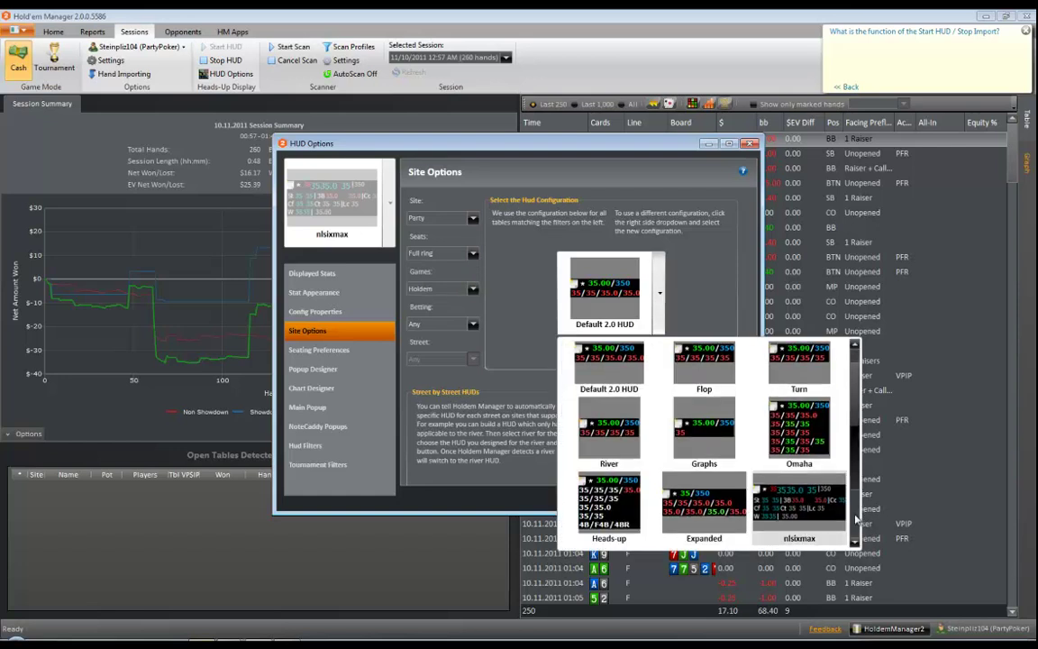
scroll(828, 515, "down", 1)
left_click(622, 506)
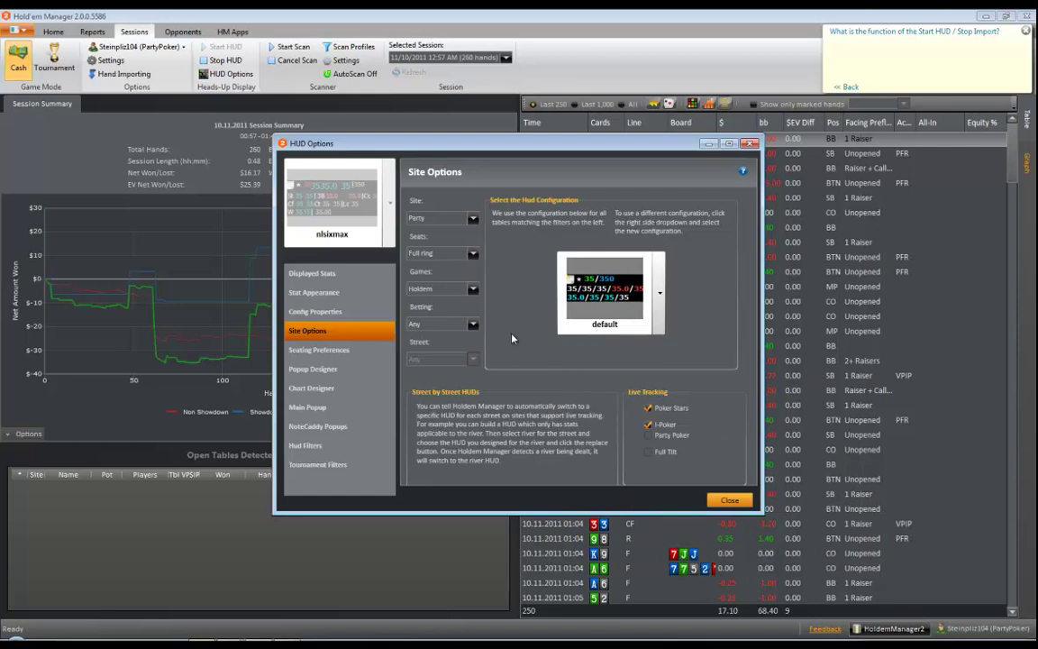
left_click(473, 324)
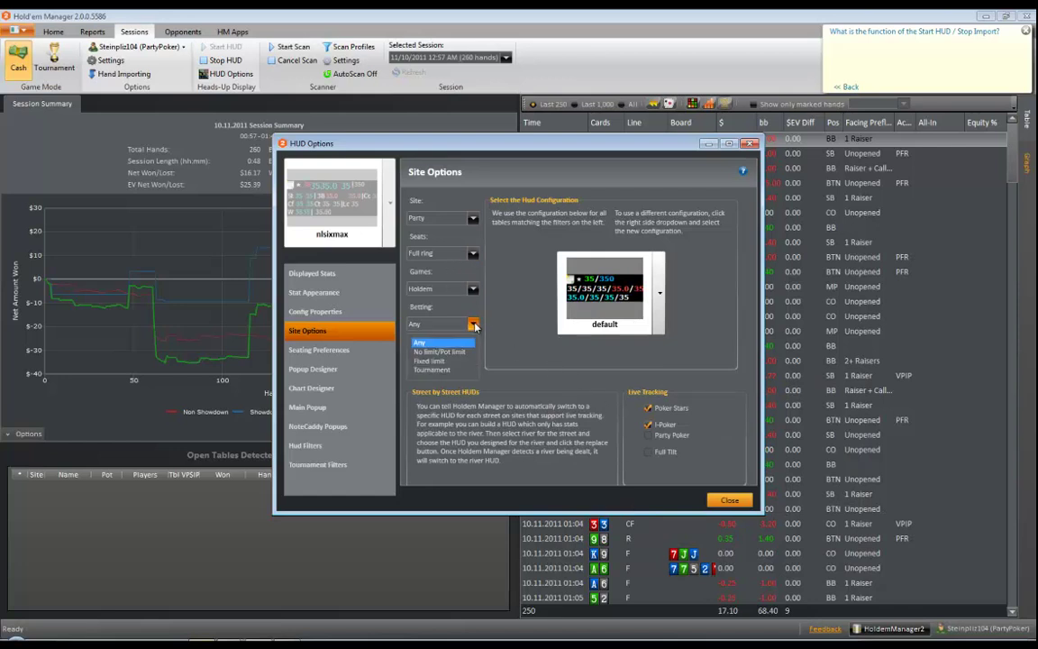
left_click(464, 351)
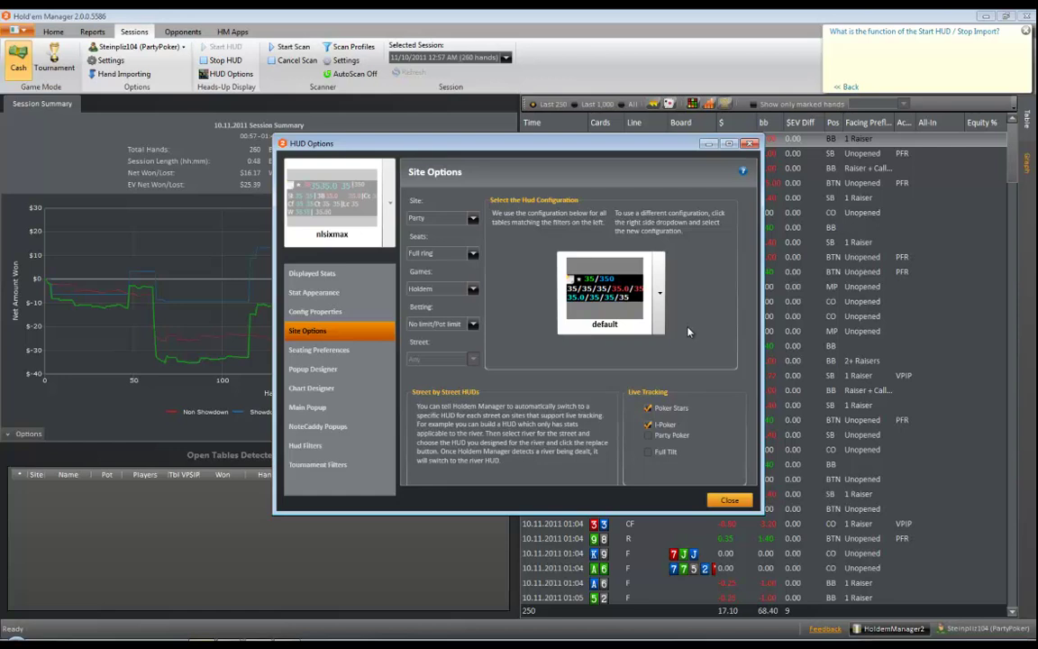
Examine the Party seating preferences and the preferred seats offered for 6 max tables
left_click(324, 352)
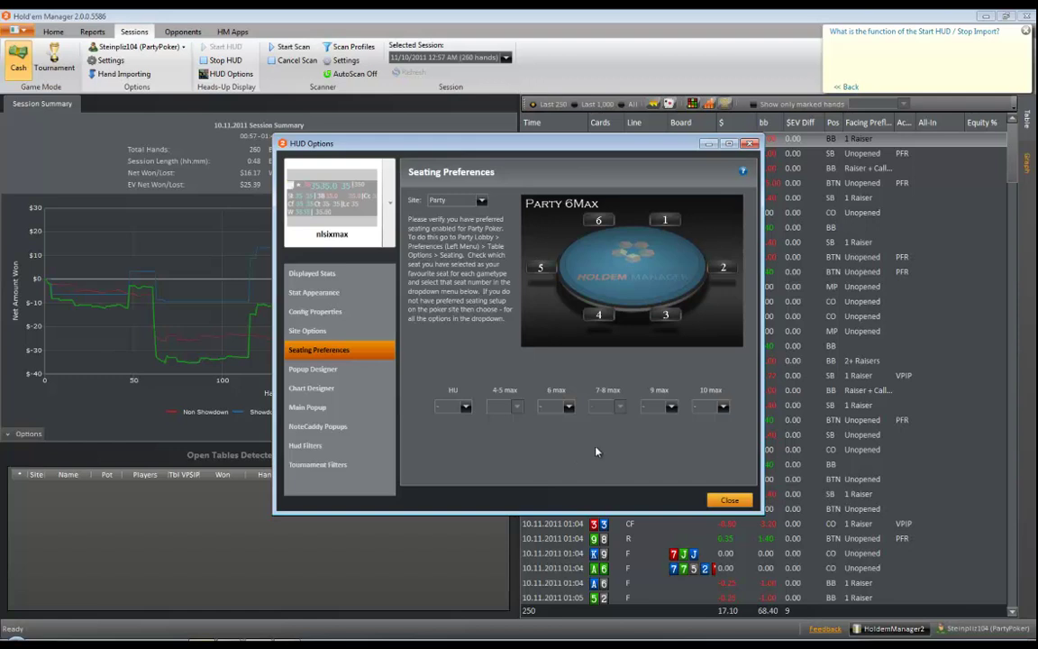
left_click(570, 407)
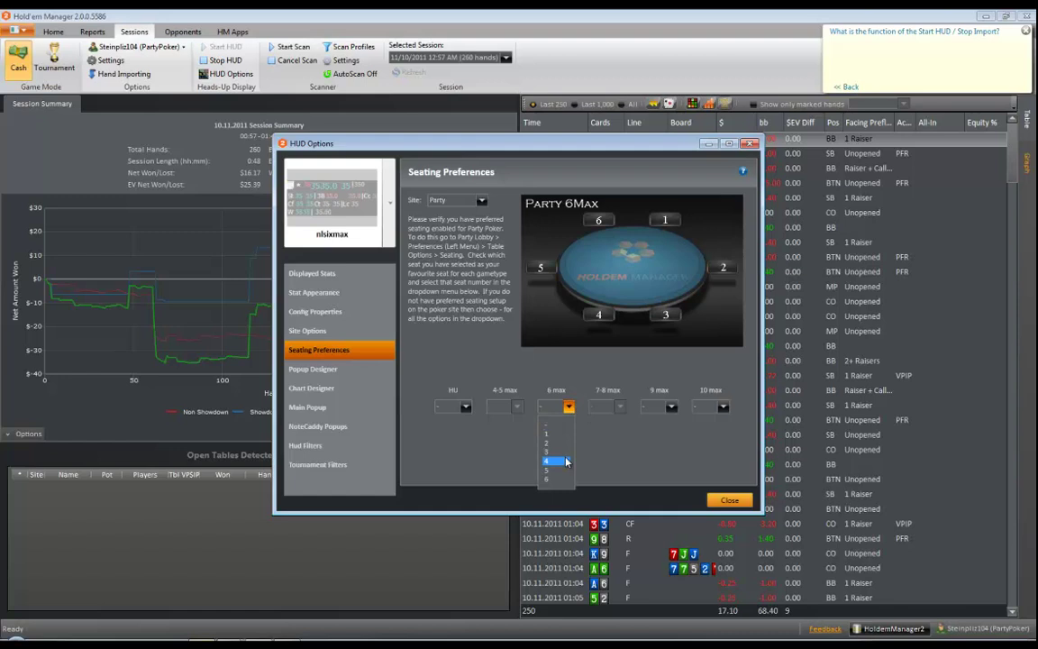
left_click(652, 451)
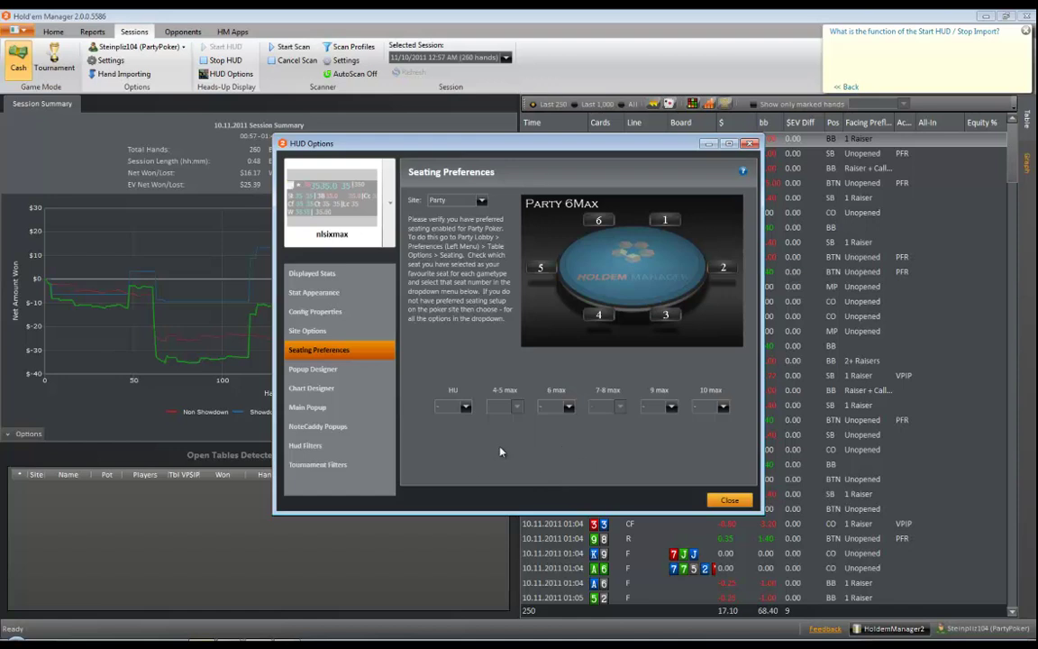
Create a blank popup named Test1 in the Popup Designer
left_click(300, 374)
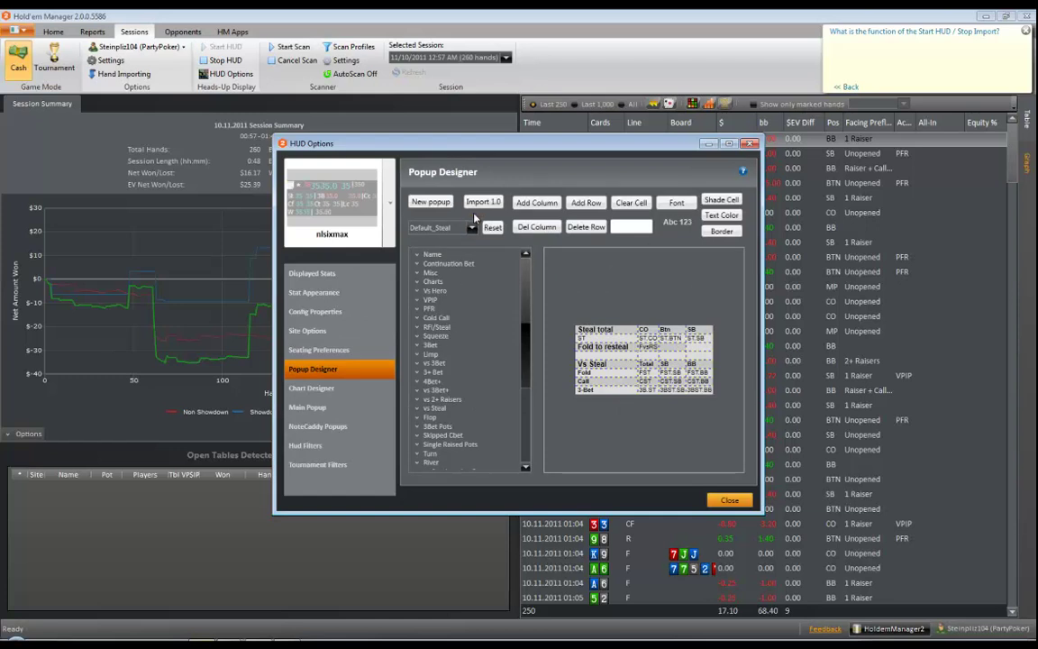
left_click(432, 204)
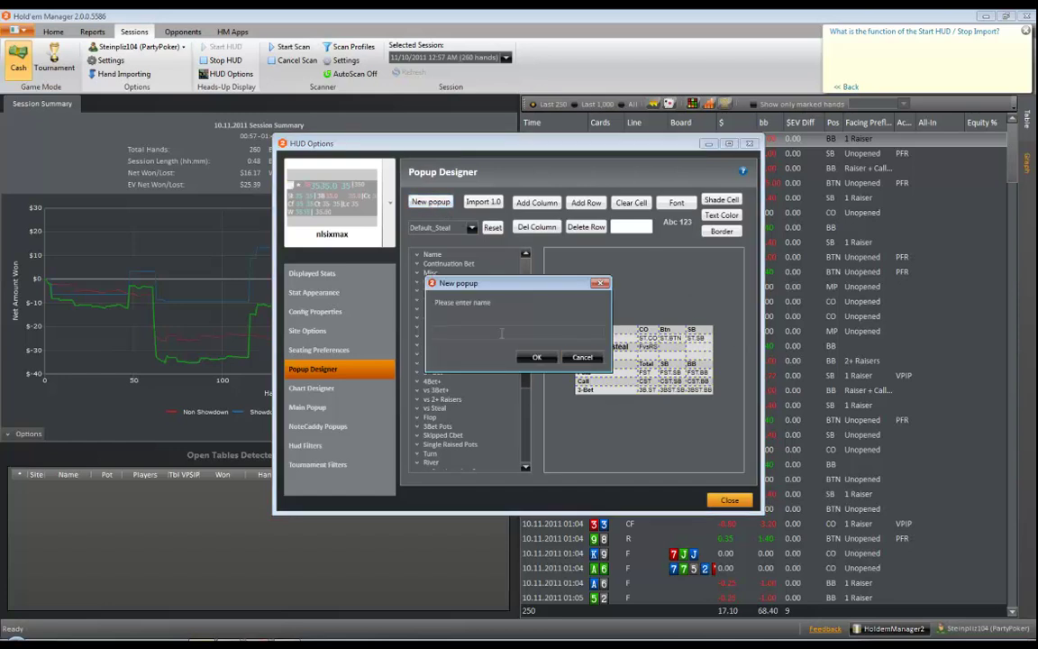
type("Test1")
left_click(536, 357)
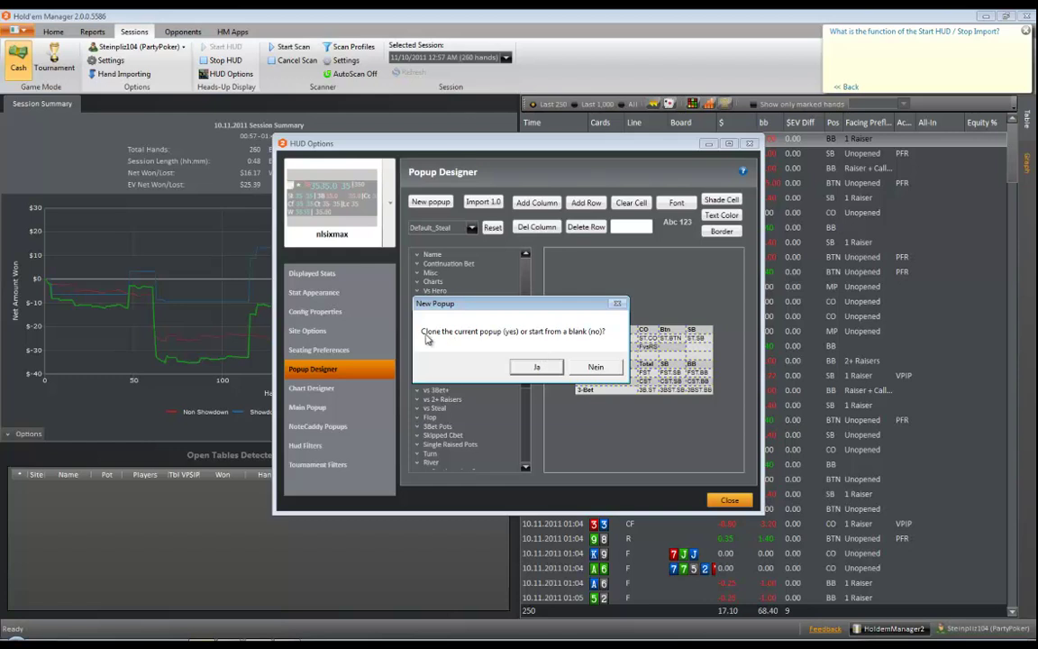
left_click(596, 367)
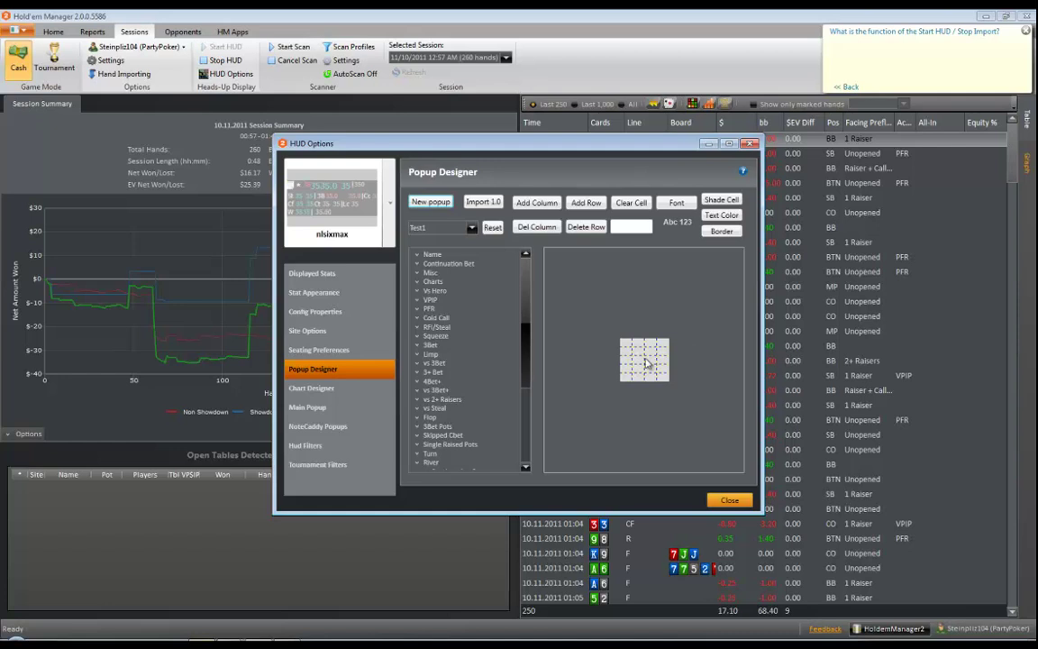
Insert a column before the first column of the Test1 popup grid and add one row
left_click(628, 349)
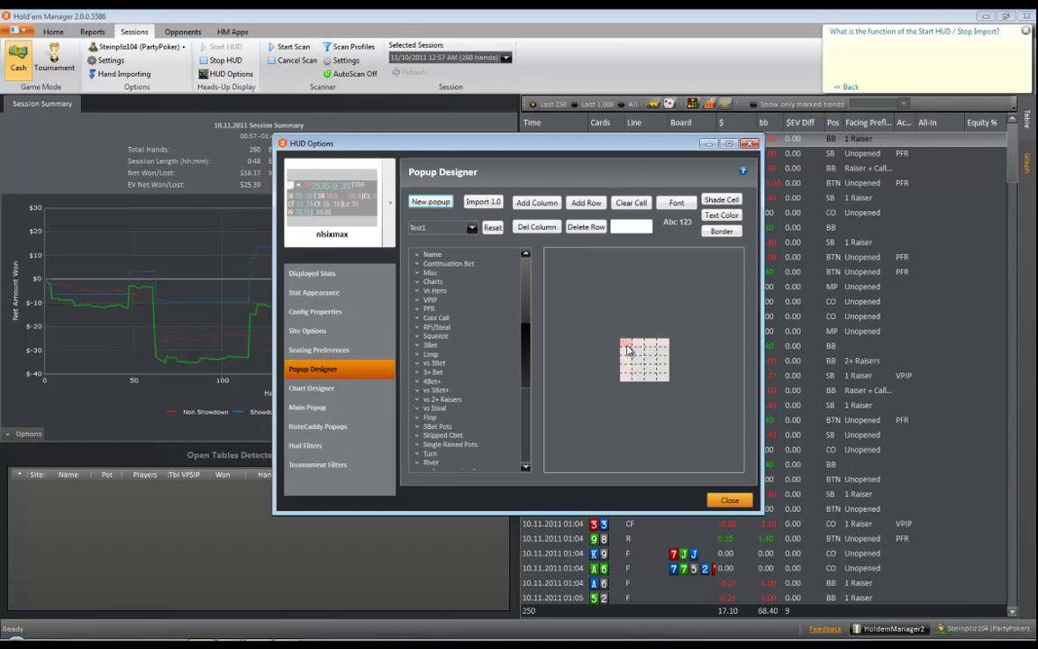
left_click(537, 204)
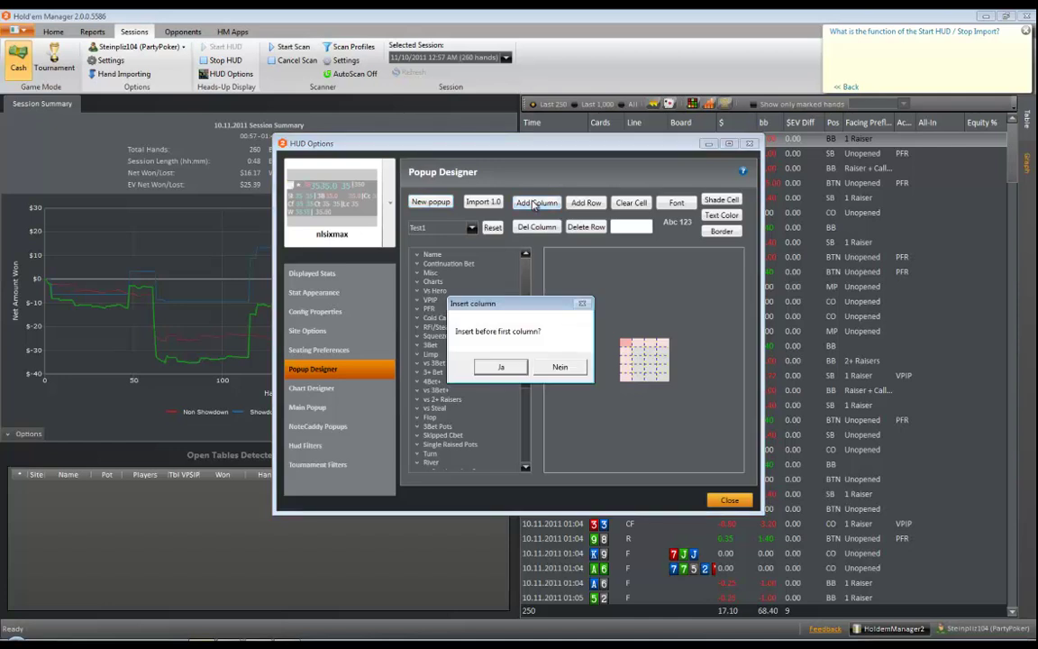
left_click(501, 368)
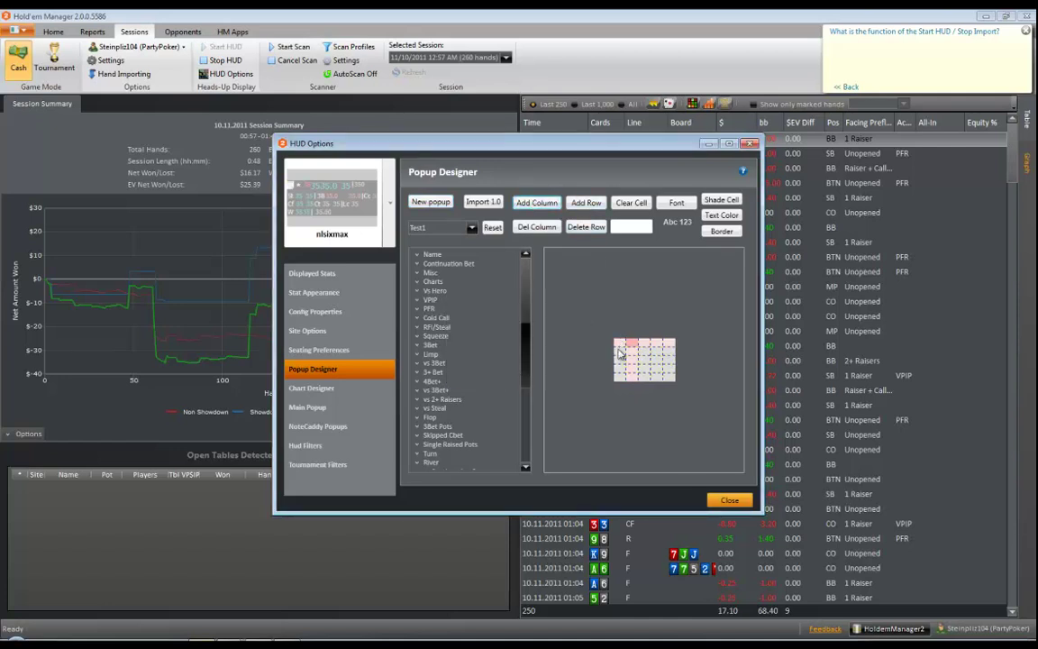
left_click(584, 203)
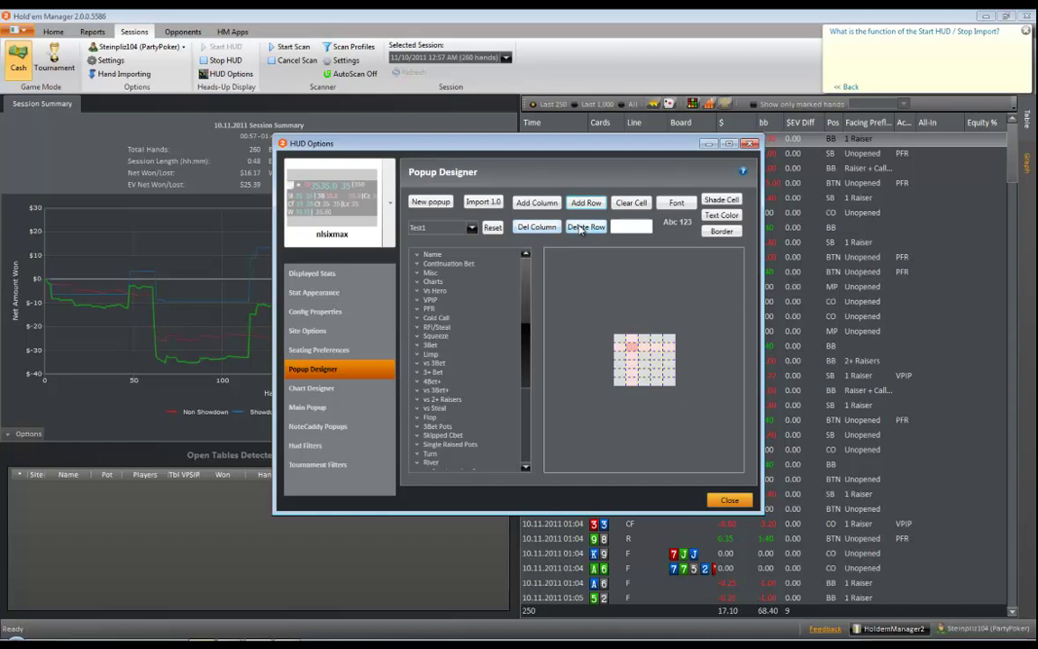
Enter the label "3bet" in the first cell of the popup grid's second row
left_click(617, 350)
type("3")
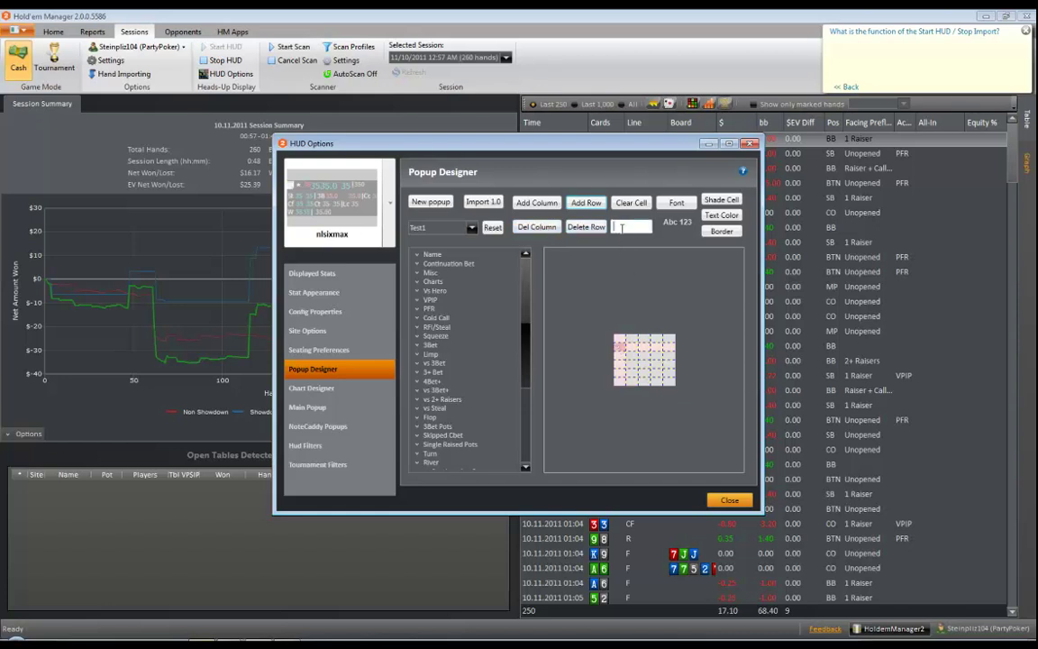
type("bet")
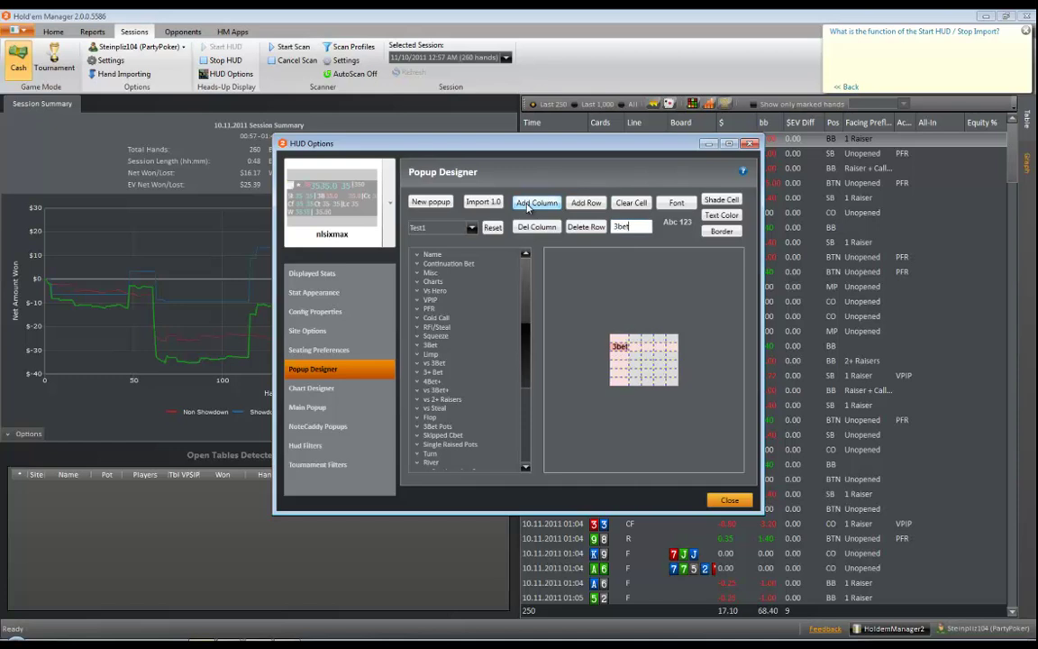
Place the PF 3Bet, PF 3Bet IP, PF 3Bet OOP and EP 3Bet stats in the cells beside the 3bet label
left_click(636, 347)
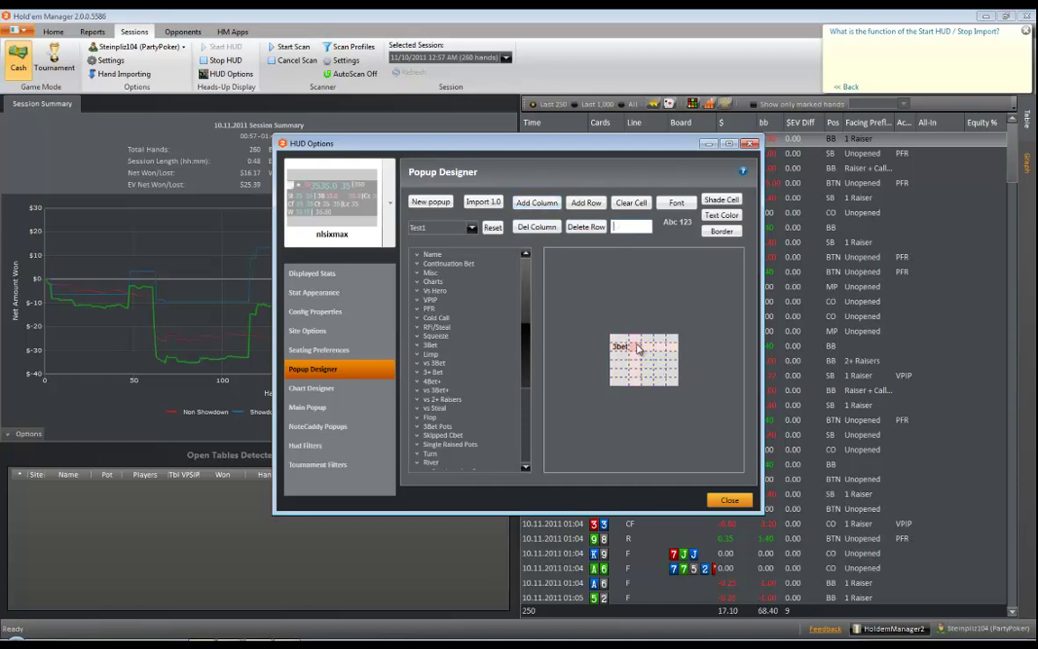
left_click(417, 345)
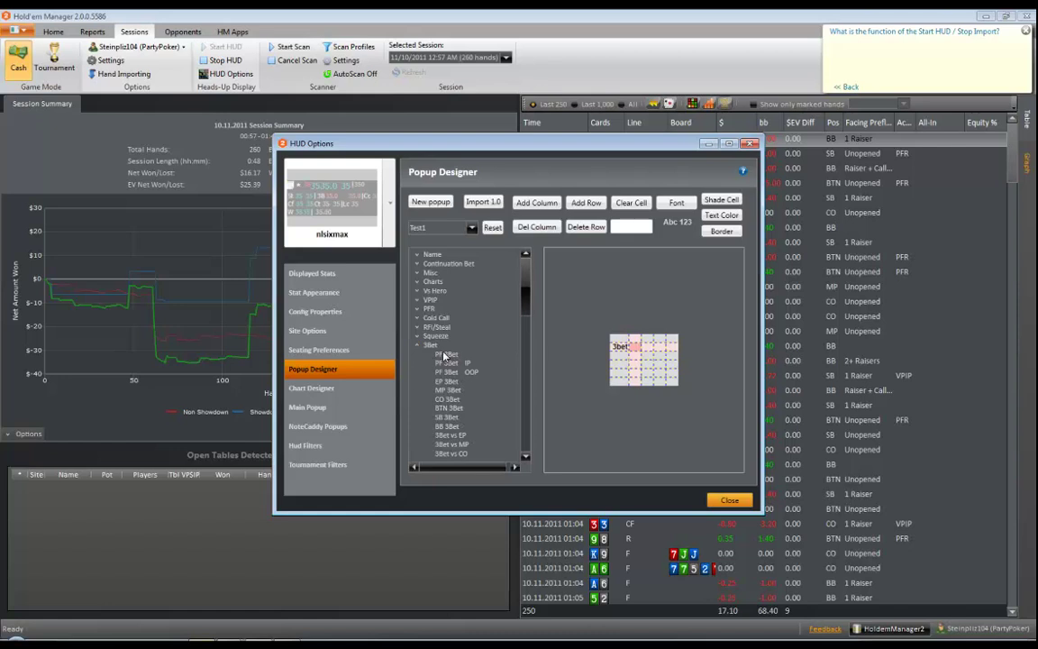
left_click_drag(443, 356, 621, 351)
left_click_drag(447, 364, 669, 352)
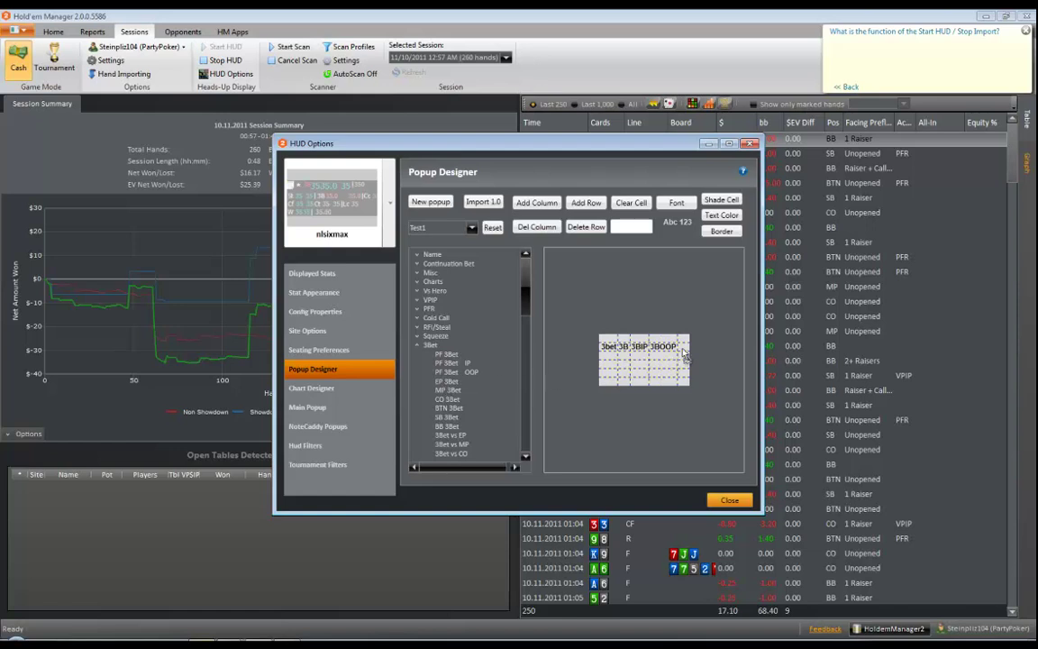
left_click_drag(684, 356, 686, 360)
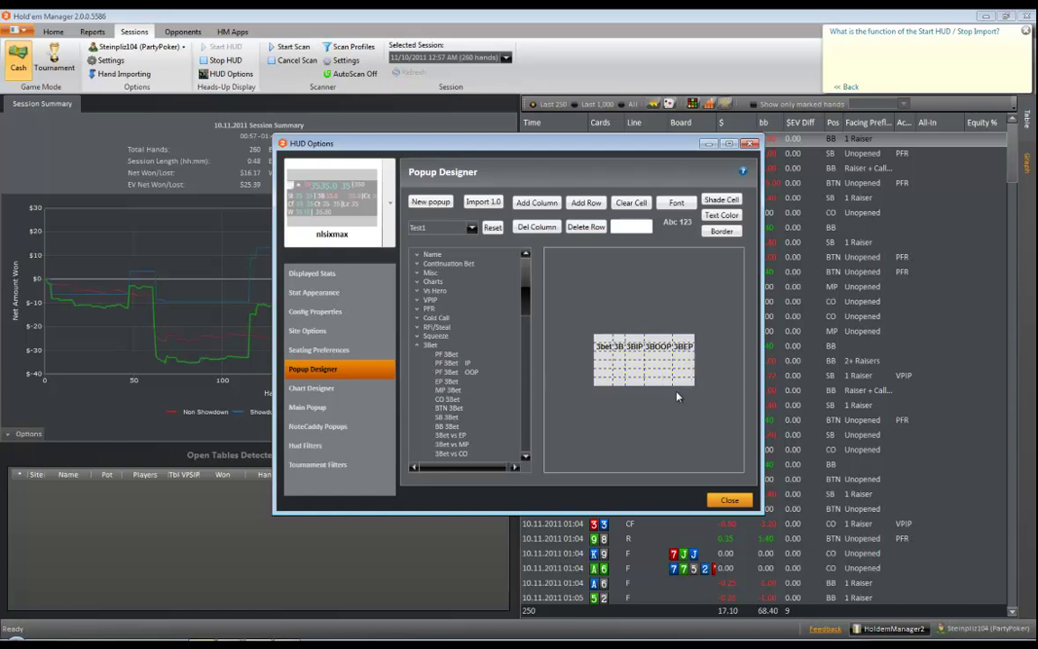
Add a column after the last column of the Test1 popup grid and place the MP 3Bet stat in its second row
left_click(689, 343)
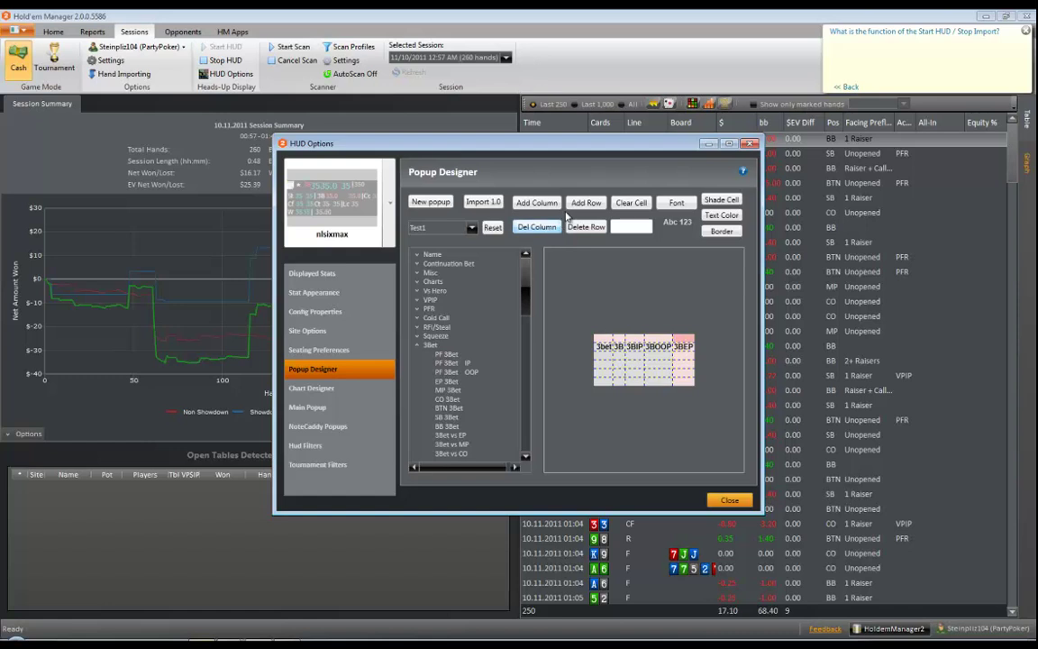
left_click(536, 202)
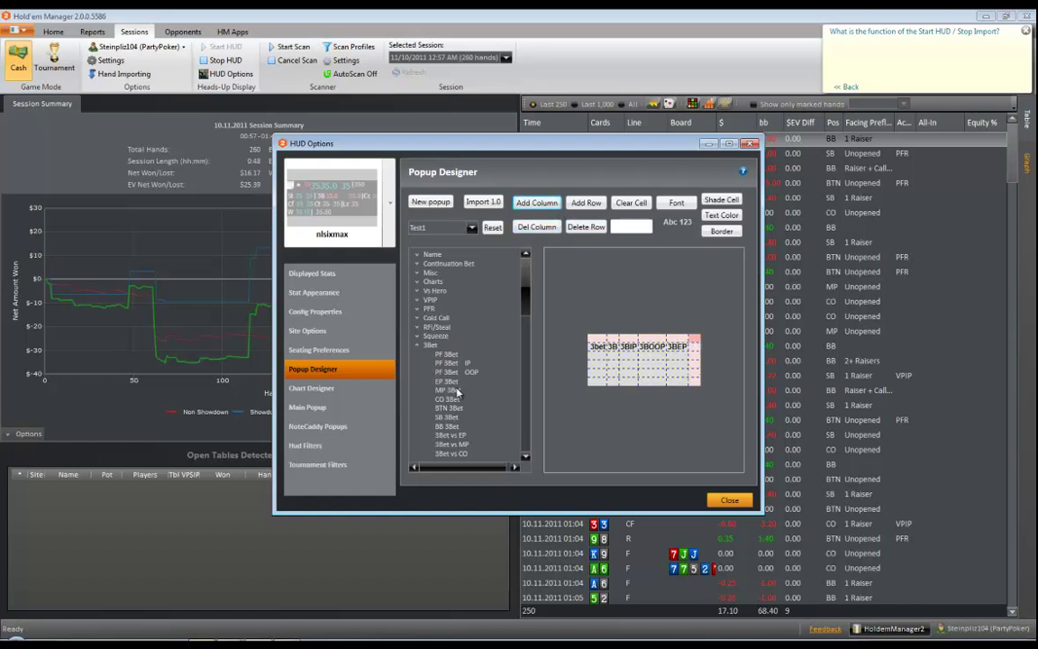
left_click_drag(448, 390, 695, 353)
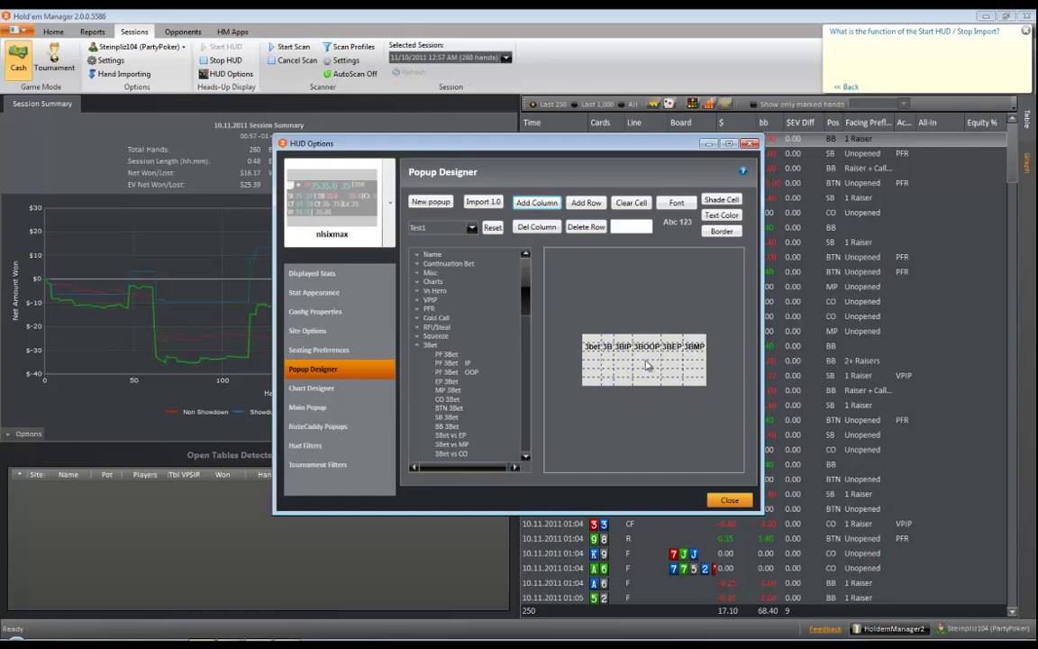
Load the existing VsHero popup in the Popup Designer and look through the list of available popups
left_click(472, 230)
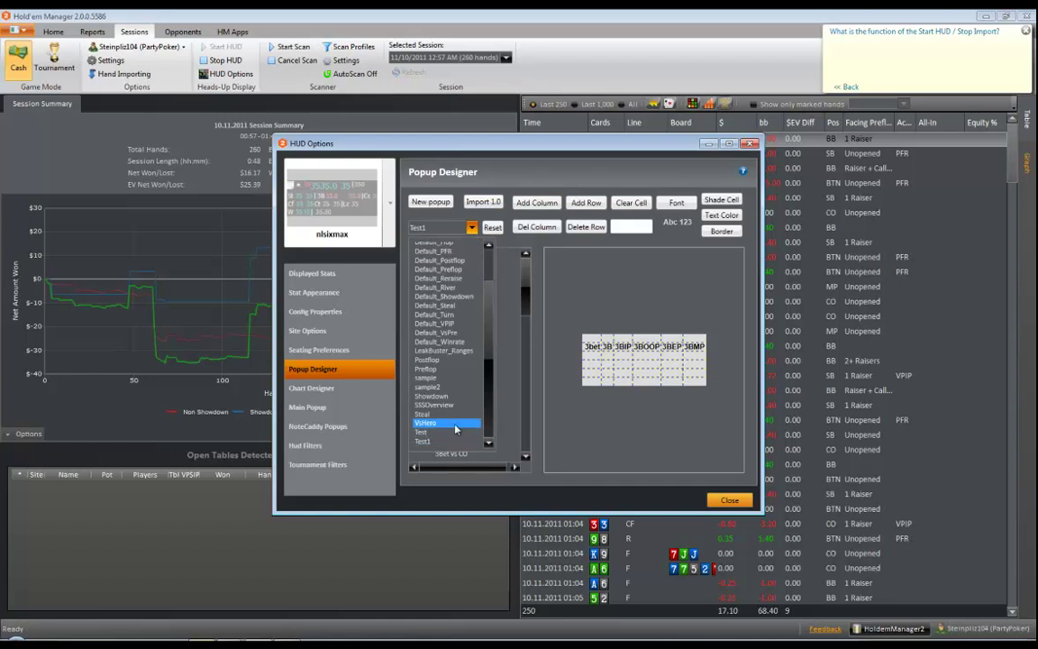
left_click(653, 409)
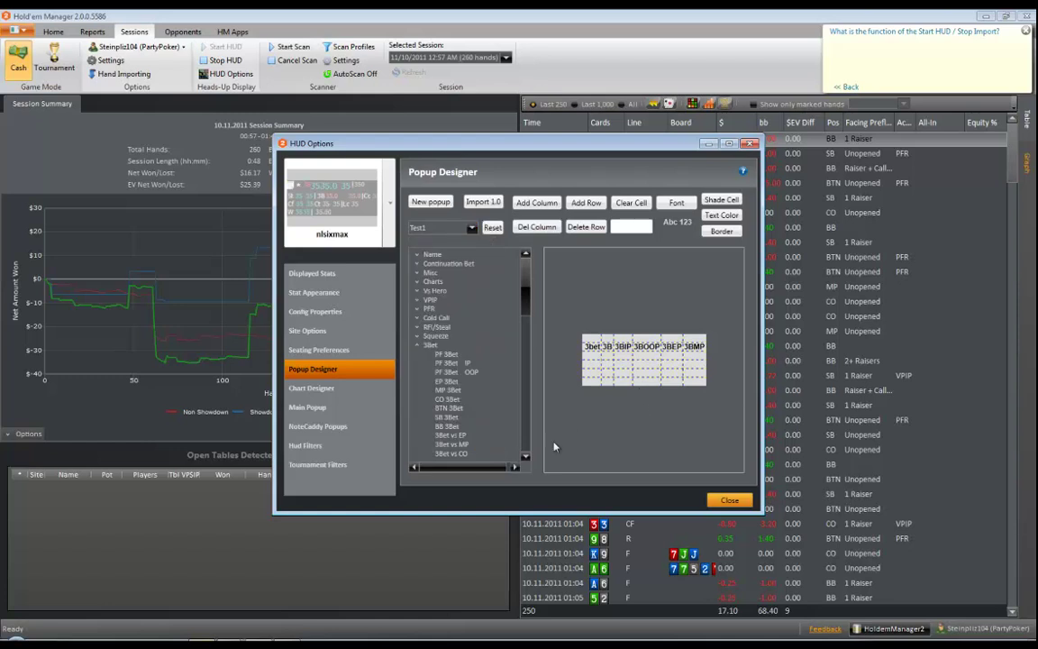
left_click(417, 346)
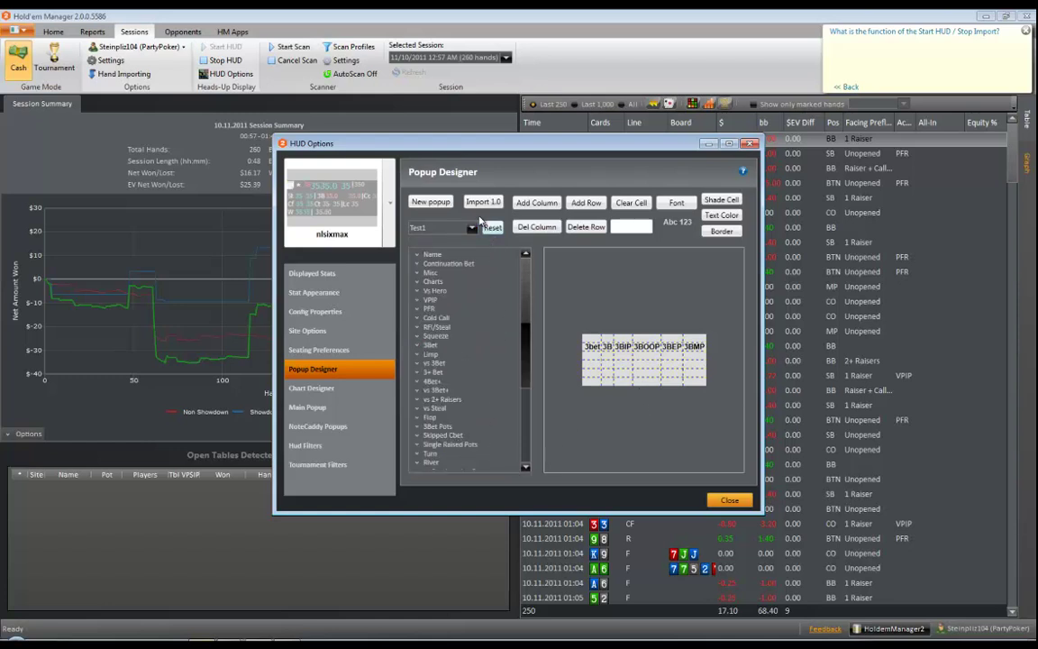
left_click(450, 227)
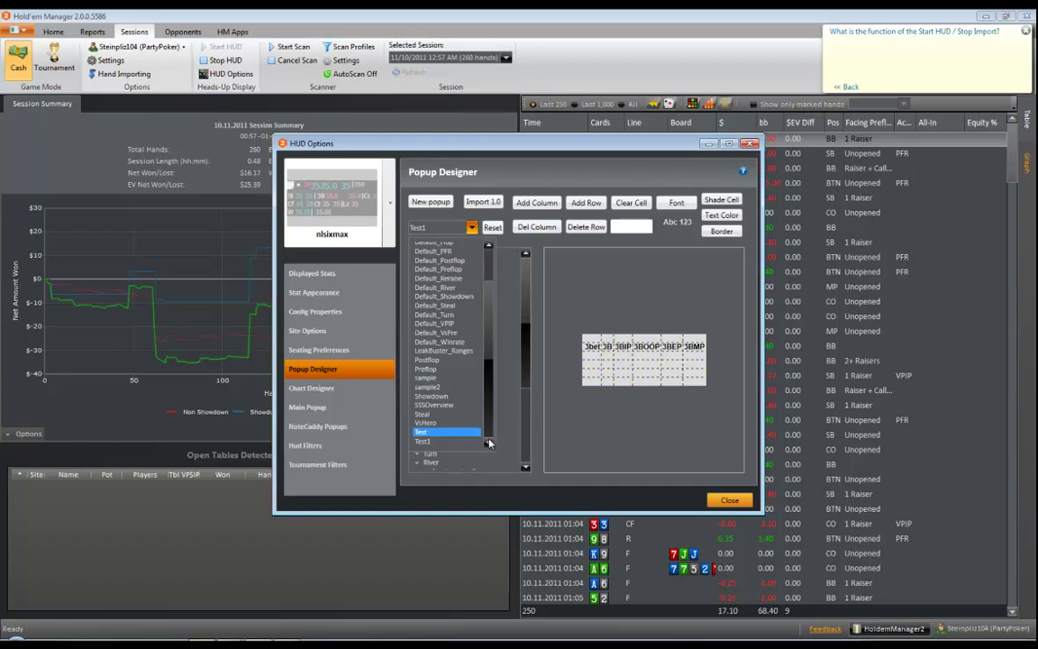
left_click(431, 424)
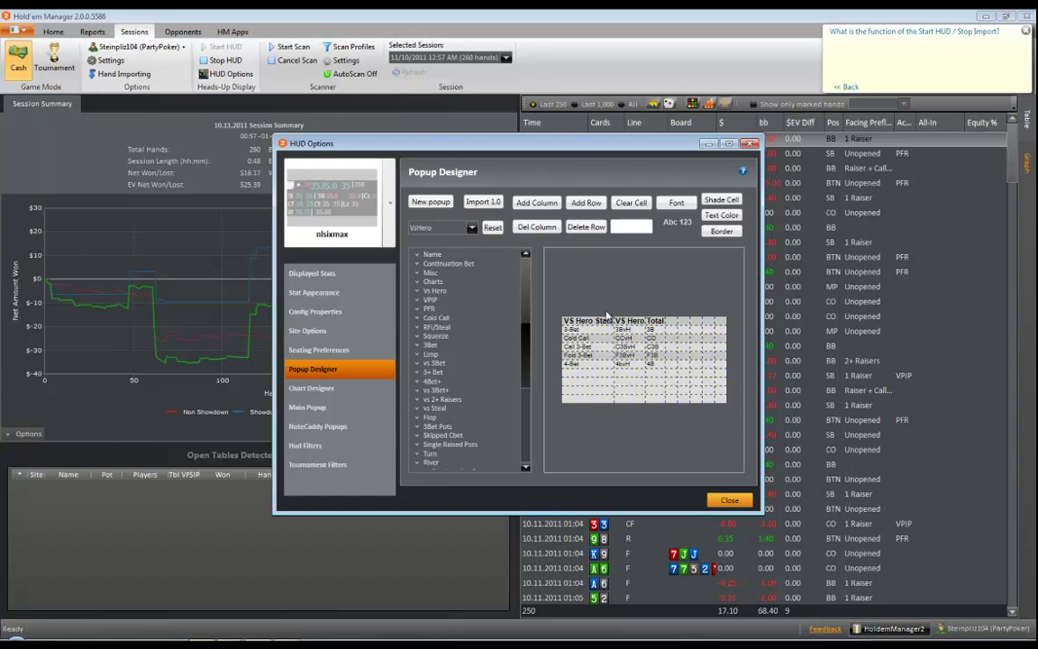
left_click(470, 229)
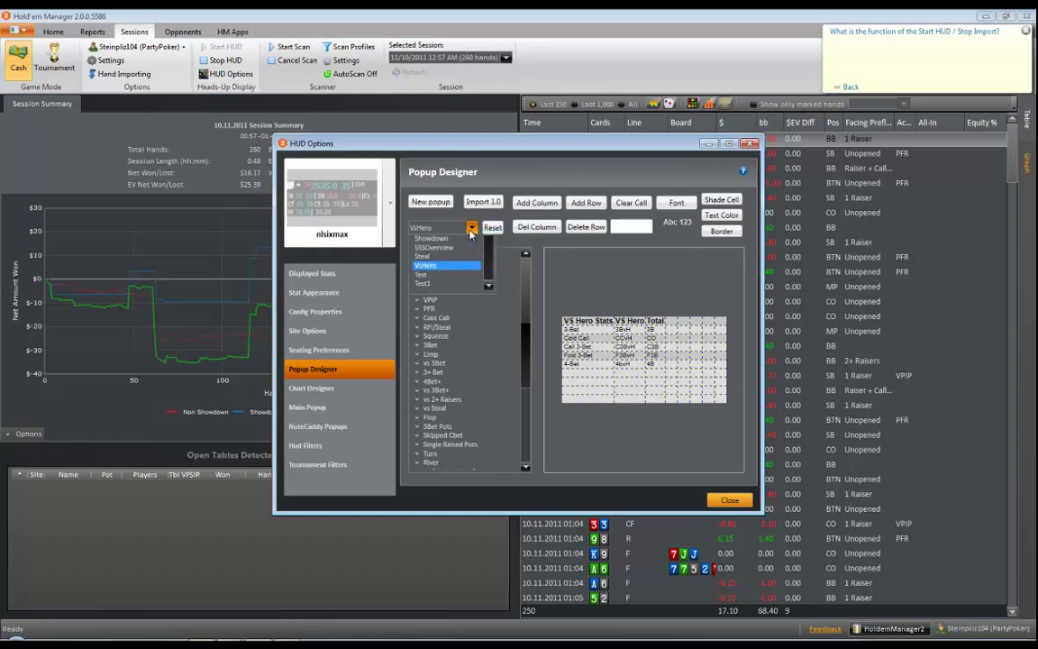
left_click_drag(491, 313, 487, 358)
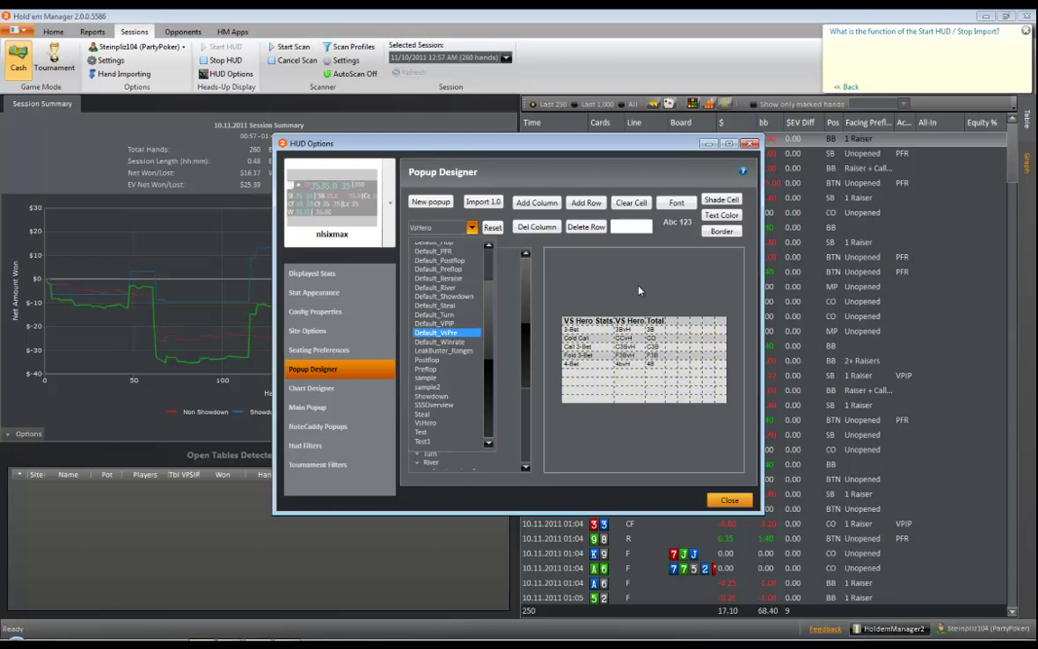
Examine the Chart Designer's chart type, size and stat settings, and look through the available HUD configurations
left_click(310, 392)
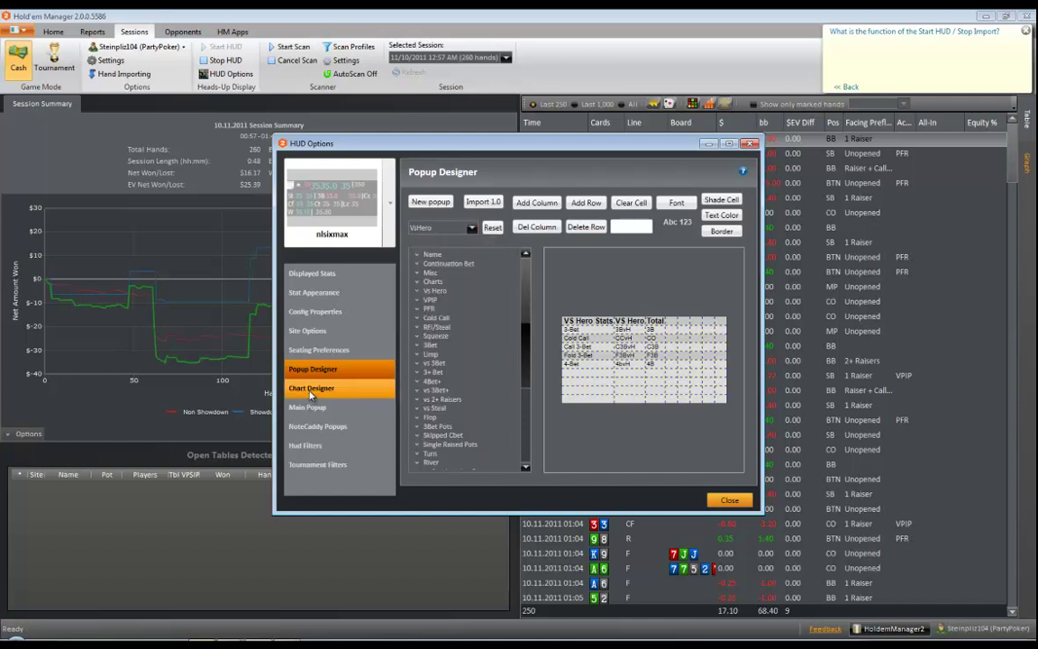
left_click(304, 392)
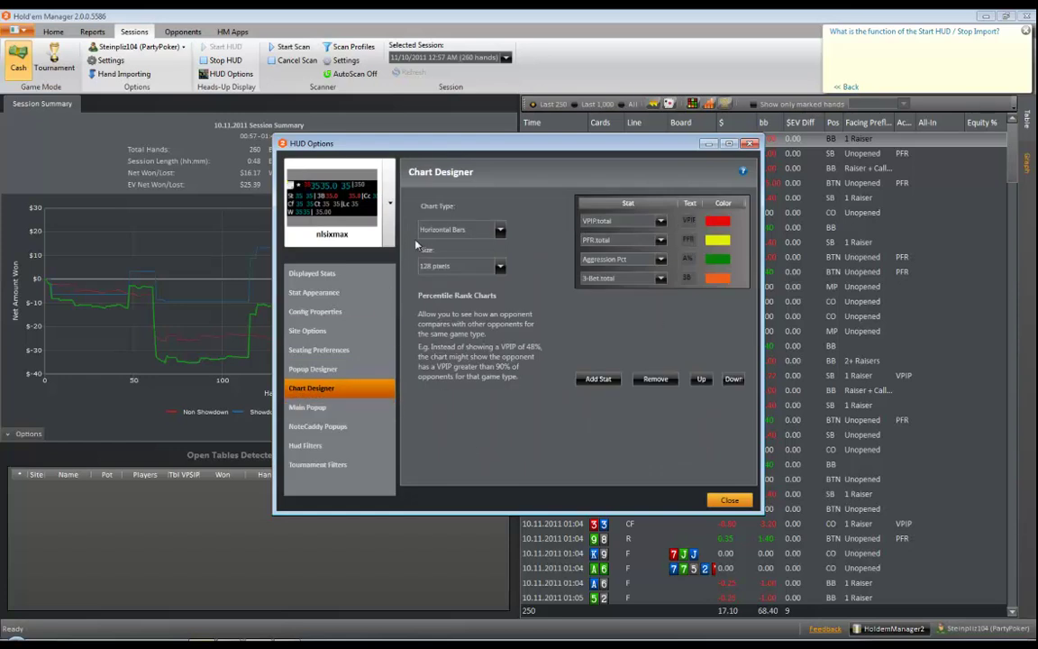
left_click(390, 205)
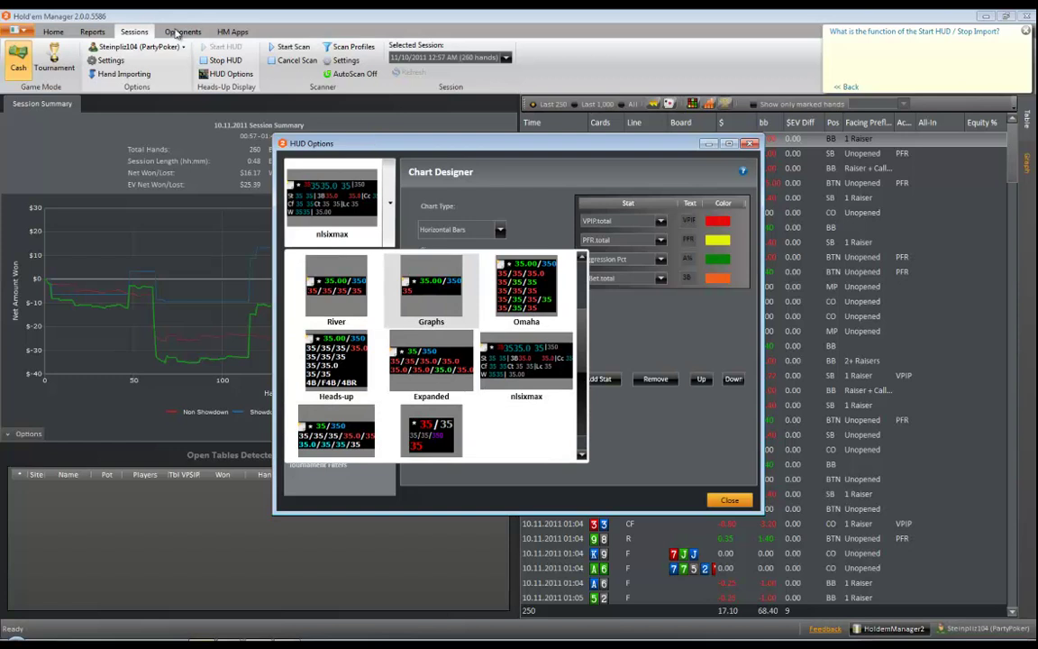
left_click(618, 289)
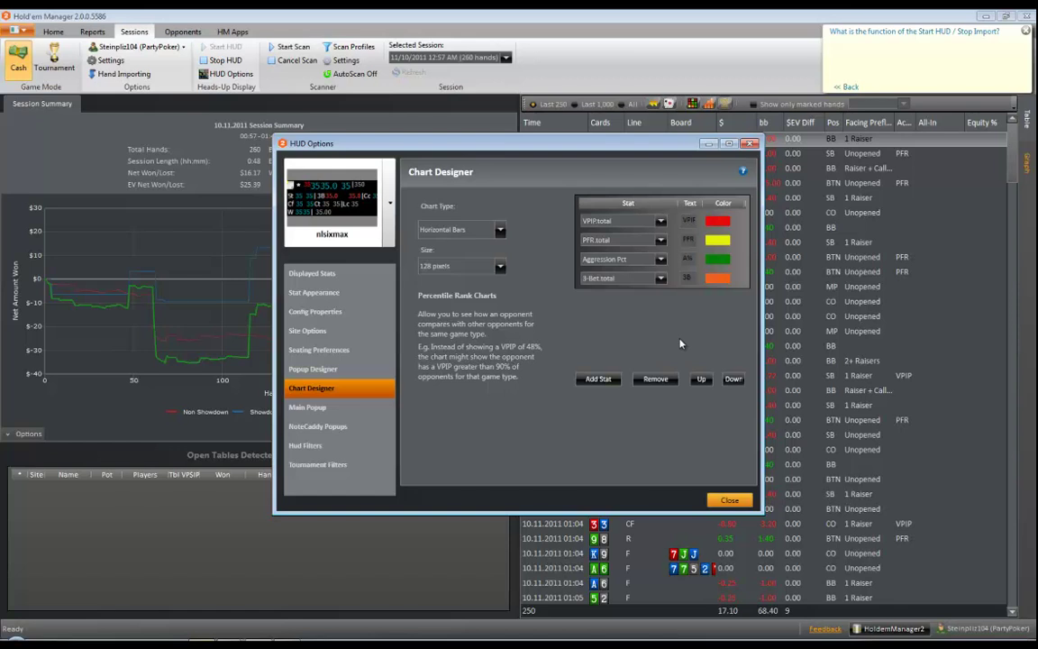
left_click(354, 193)
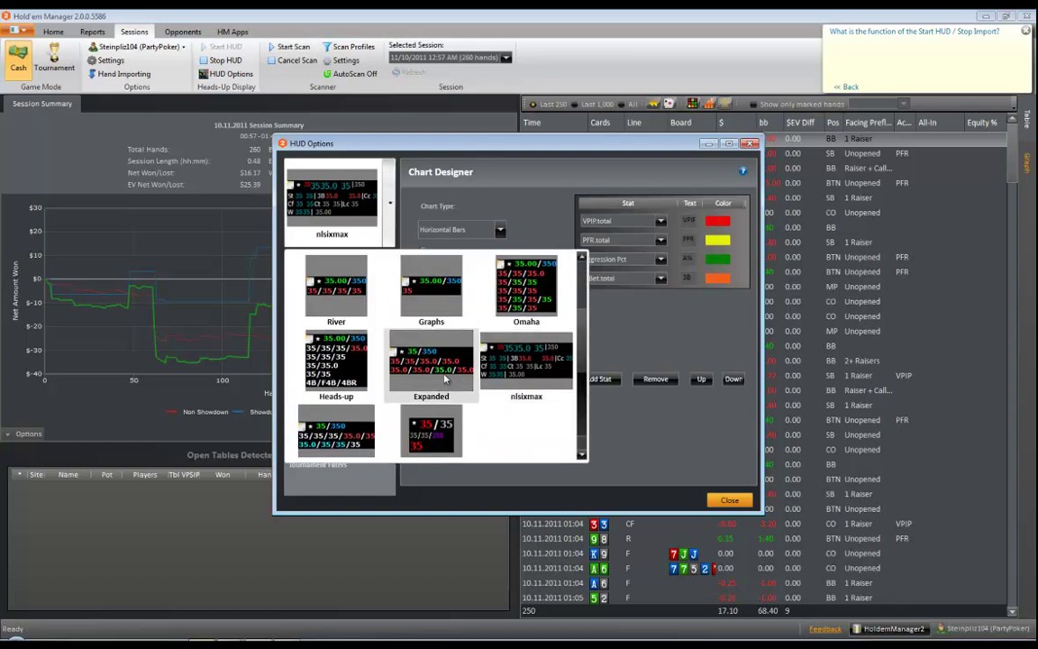
left_click(616, 291)
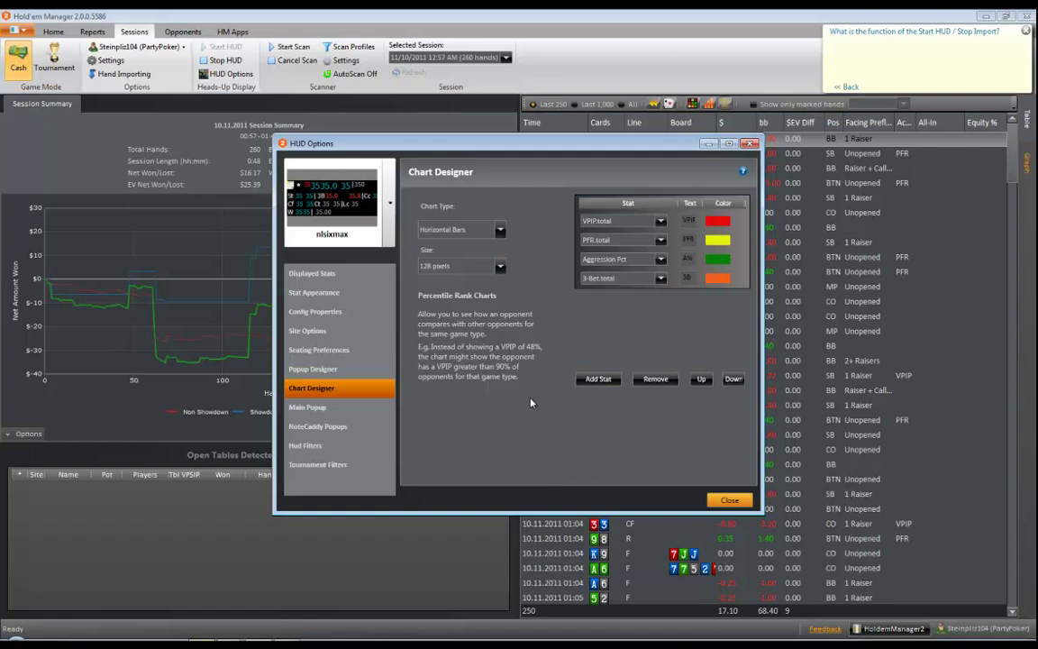
Examine the Main Popup tabs and available table stats, and expand the PF notes in the NoteCaddy popup settings
left_click(354, 413)
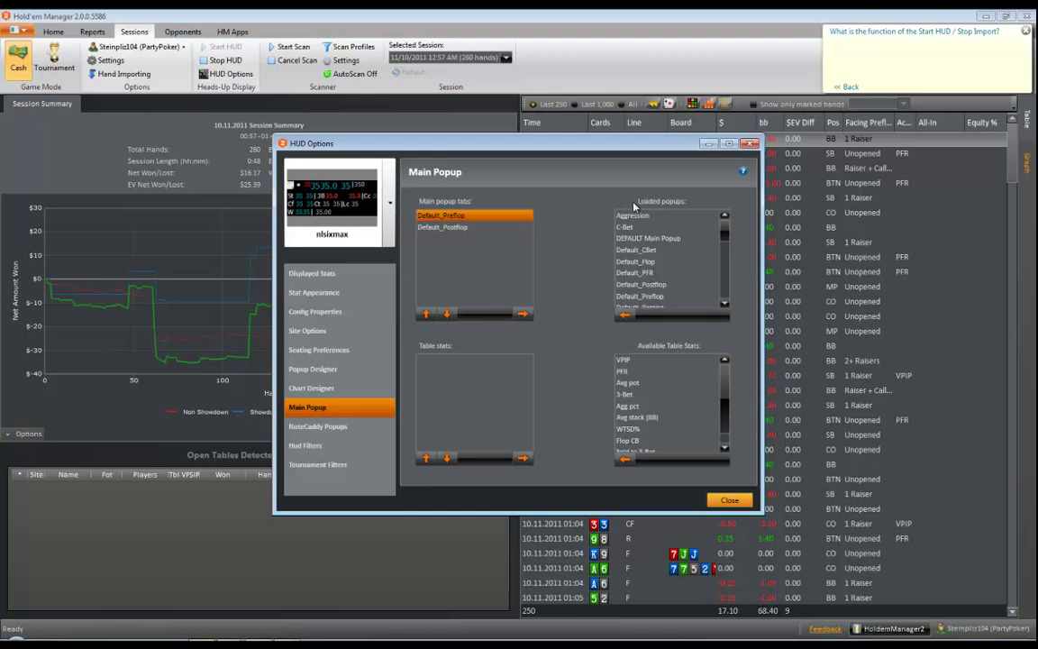
left_click(667, 274)
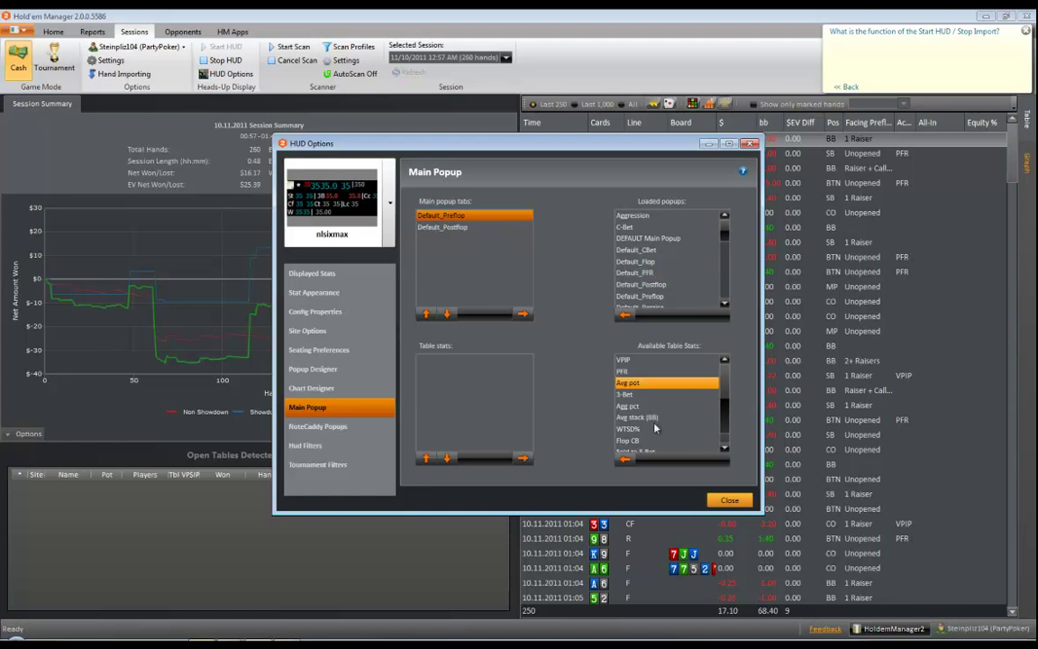
left_click(351, 430)
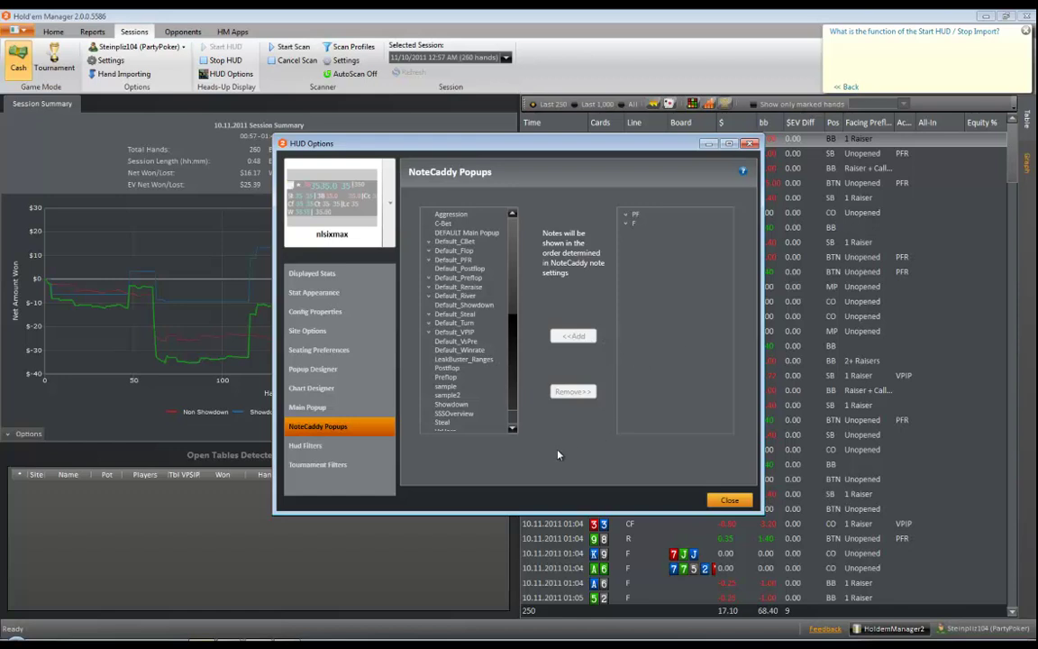
left_click(627, 214)
left_click(644, 222)
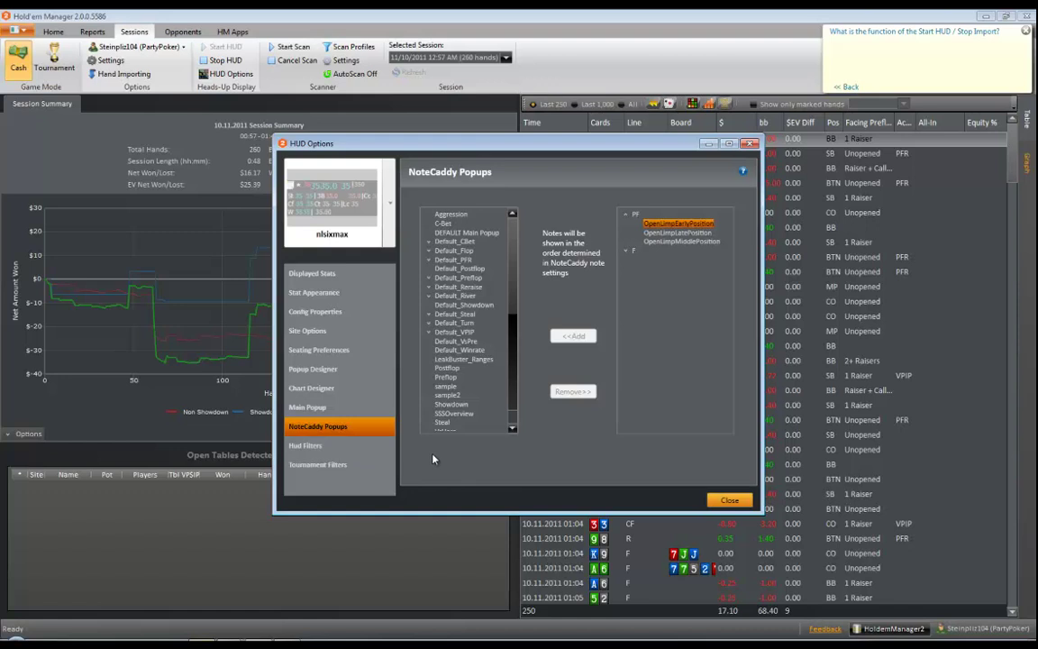
In the HUD filters, set the maximum number of players to 4 for both 2-player and 3-player tables
left_click(337, 450)
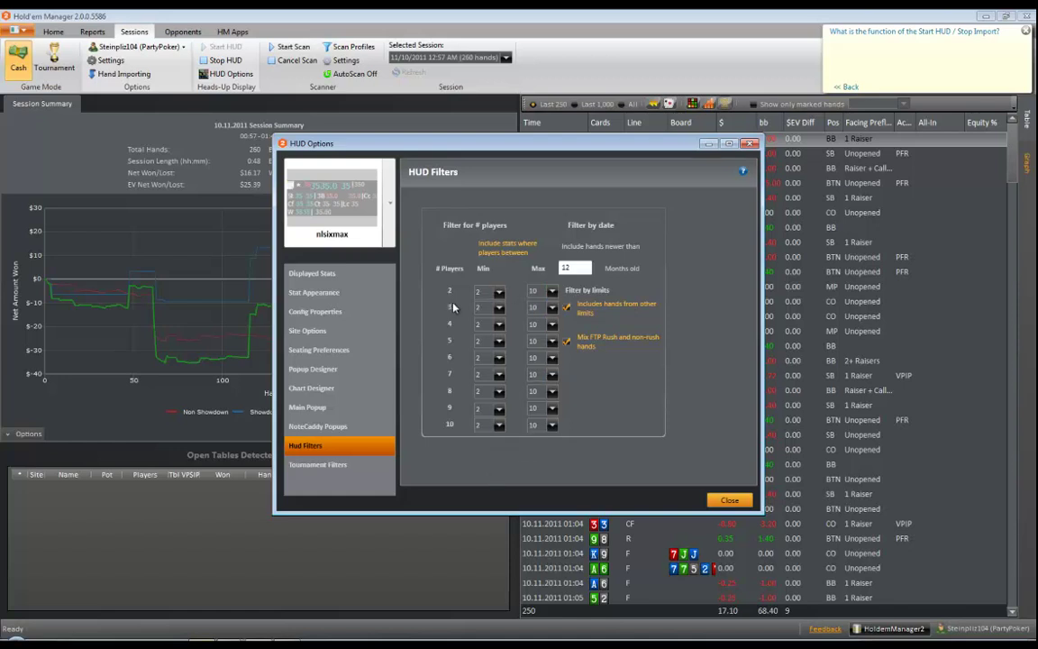
left_click(553, 292)
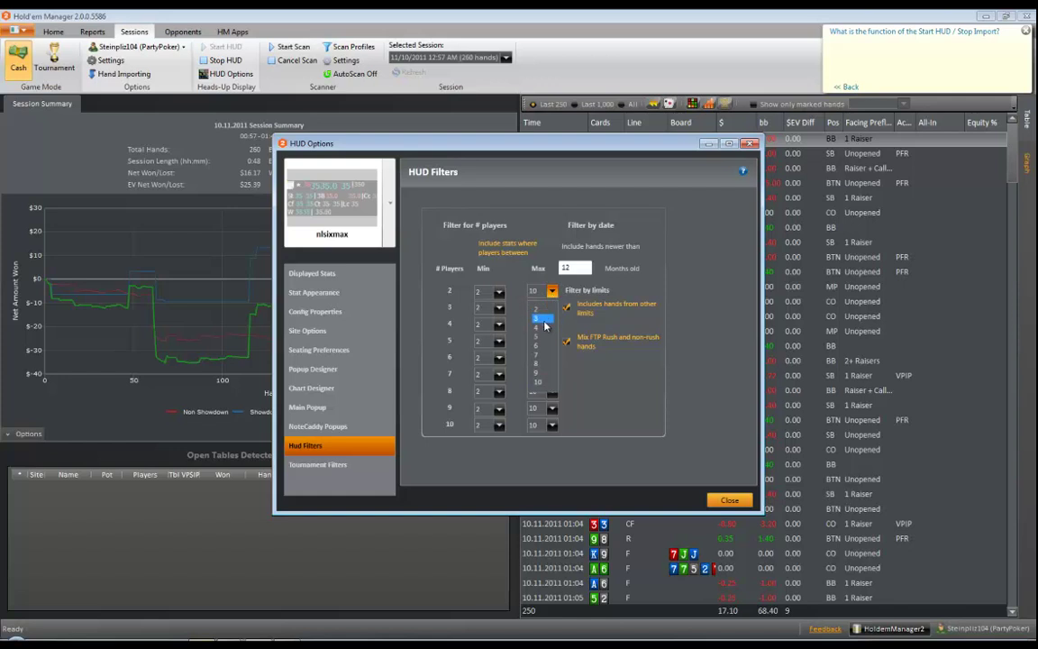
left_click(537, 327)
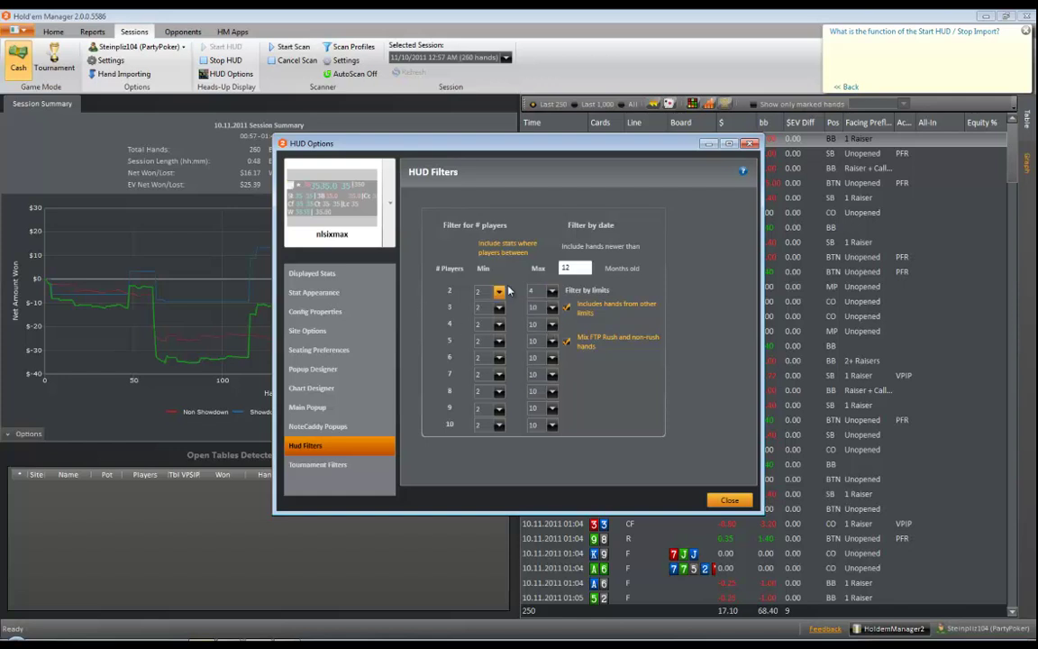
left_click(552, 308)
left_click(542, 335)
Set the 4-player HUD filter to include stats with a minimum of 3 and a maximum of 6 players
left_click(499, 324)
left_click(488, 350)
left_click(553, 326)
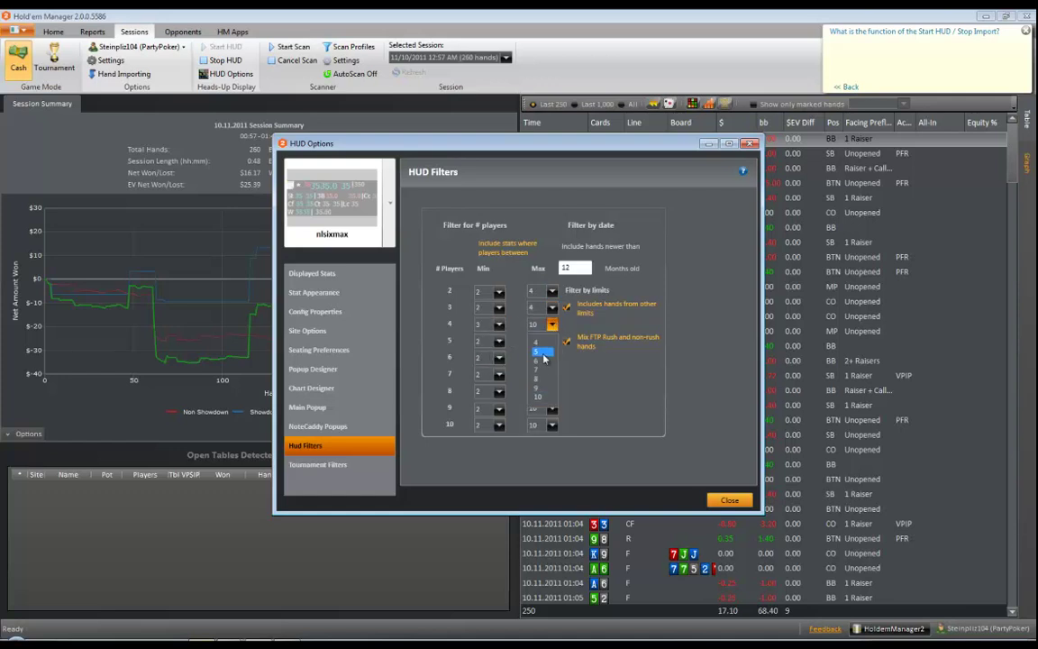
left_click(541, 374)
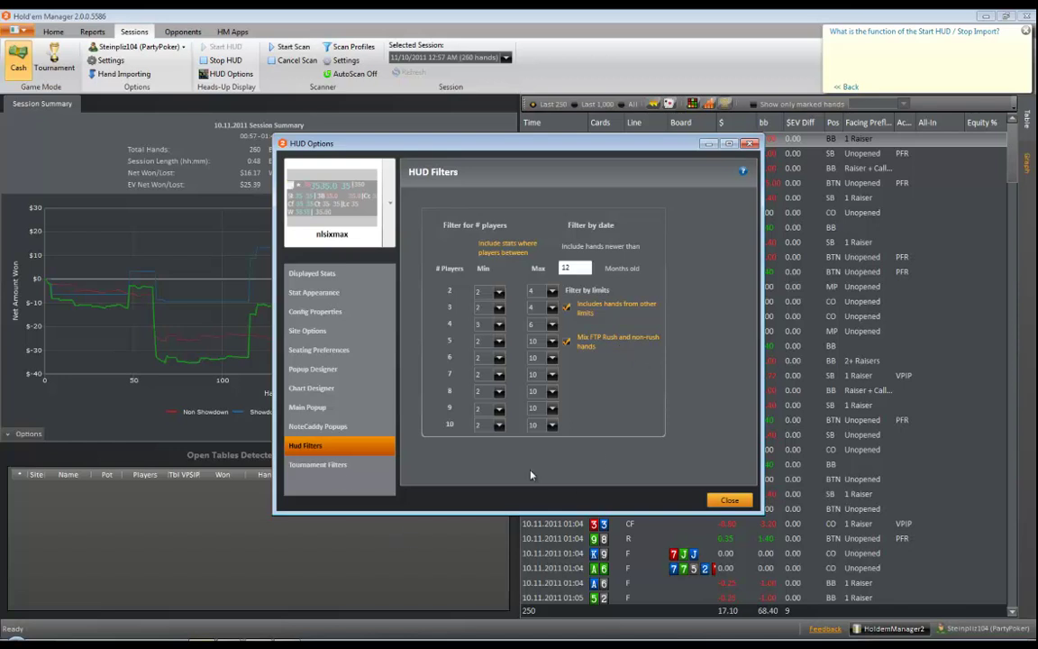
Enable adding the BB VPIP/PFR grid to the main popup for tournaments in the tournament filters
left_click(323, 473)
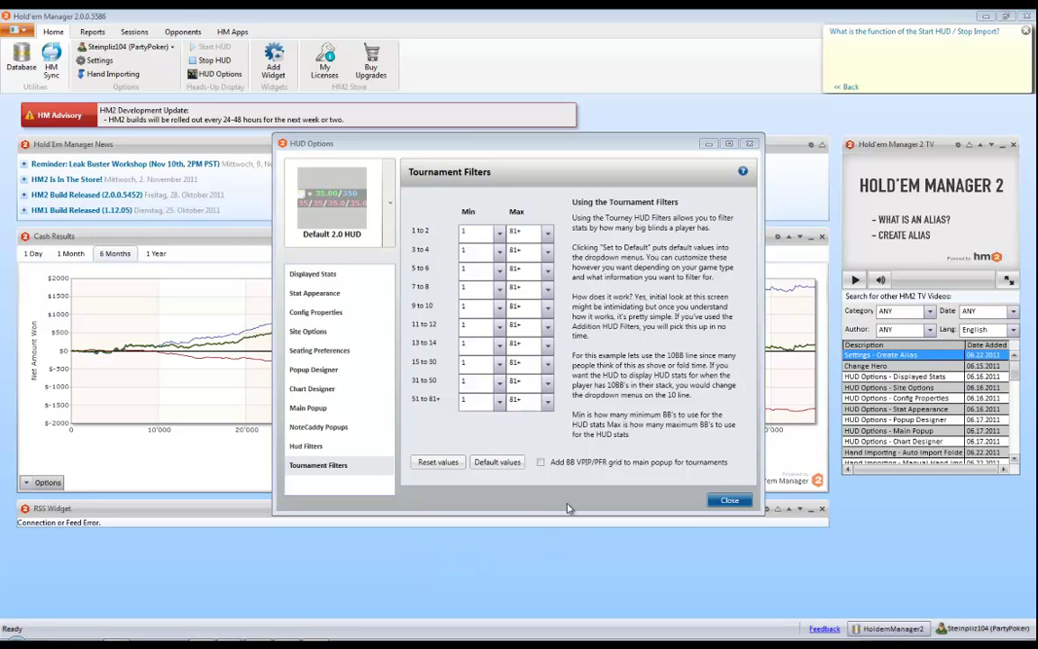
left_click(541, 461)
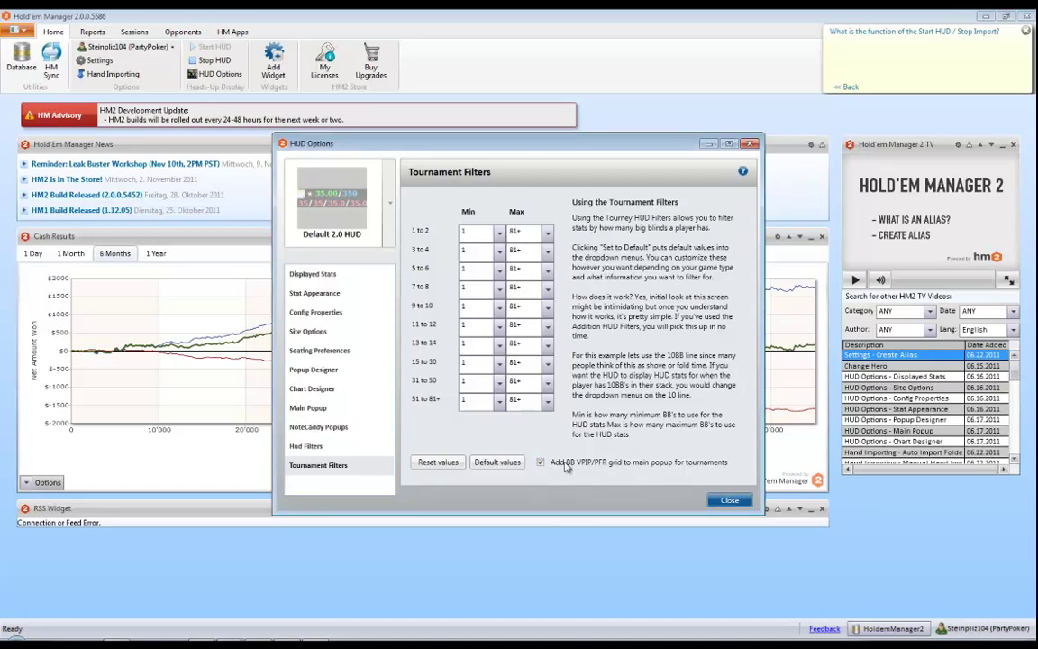